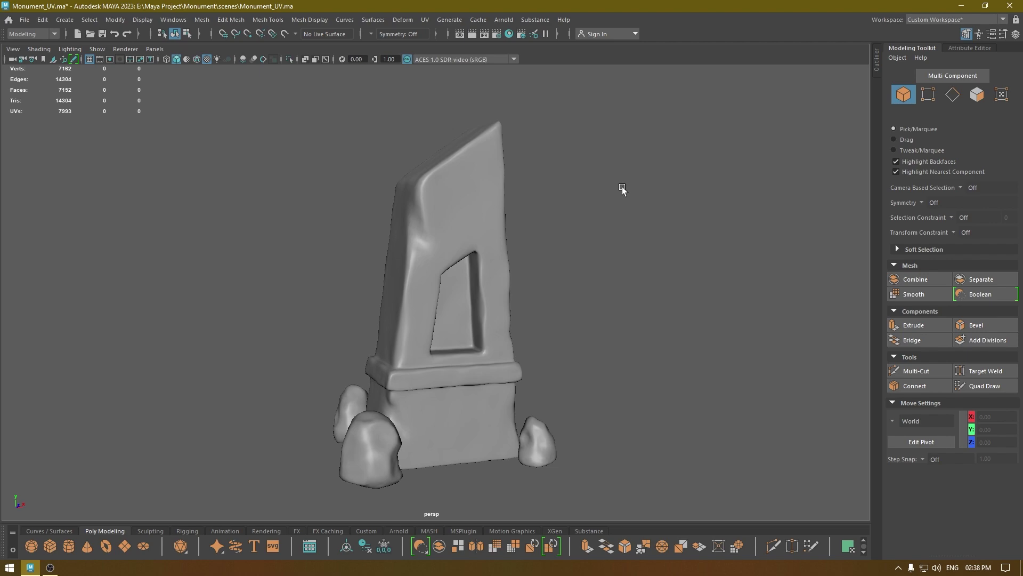
Select the monument mesh and open the Substance workflow for applying image maps to it
click(401, 213)
alt+drag(540, 241, 492, 263)
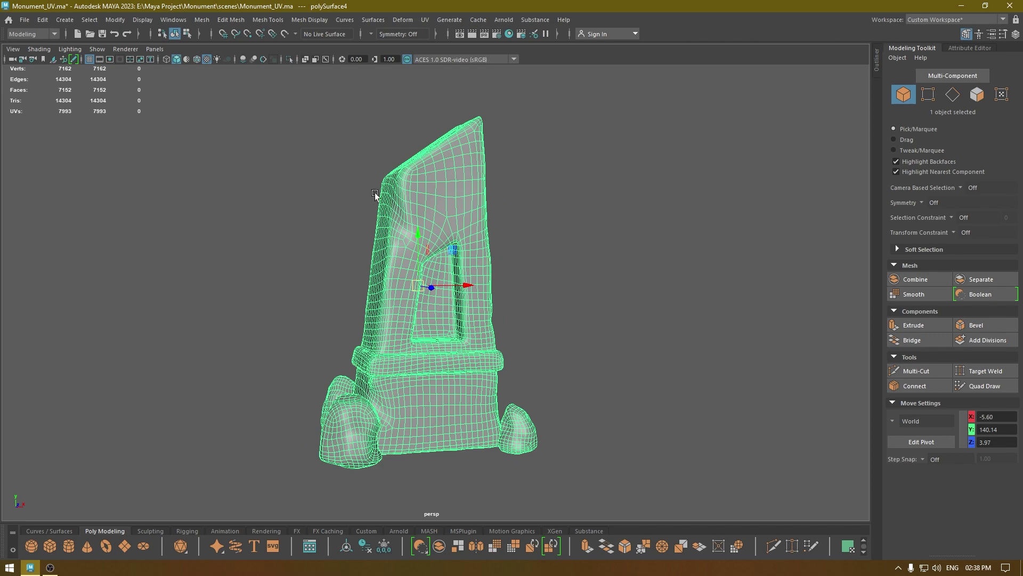
alt+drag(468, 285, 434, 302)
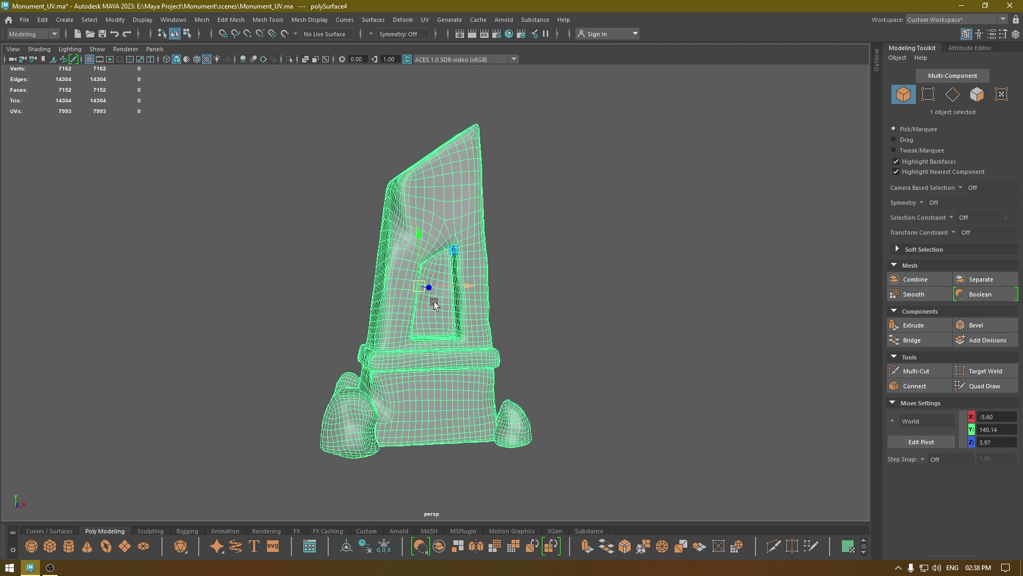
alt+drag(333, 301, 356, 364)
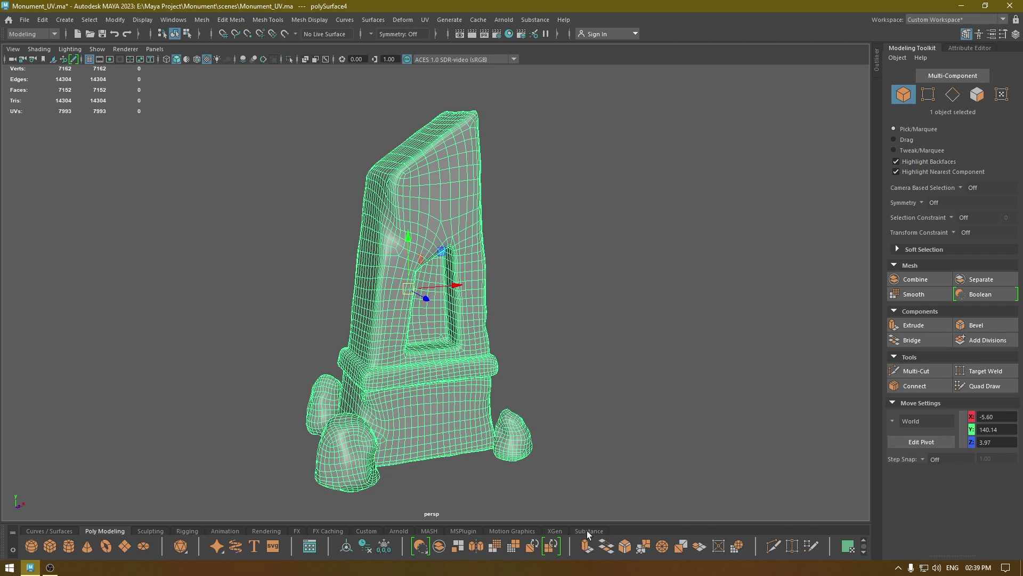
click(589, 531)
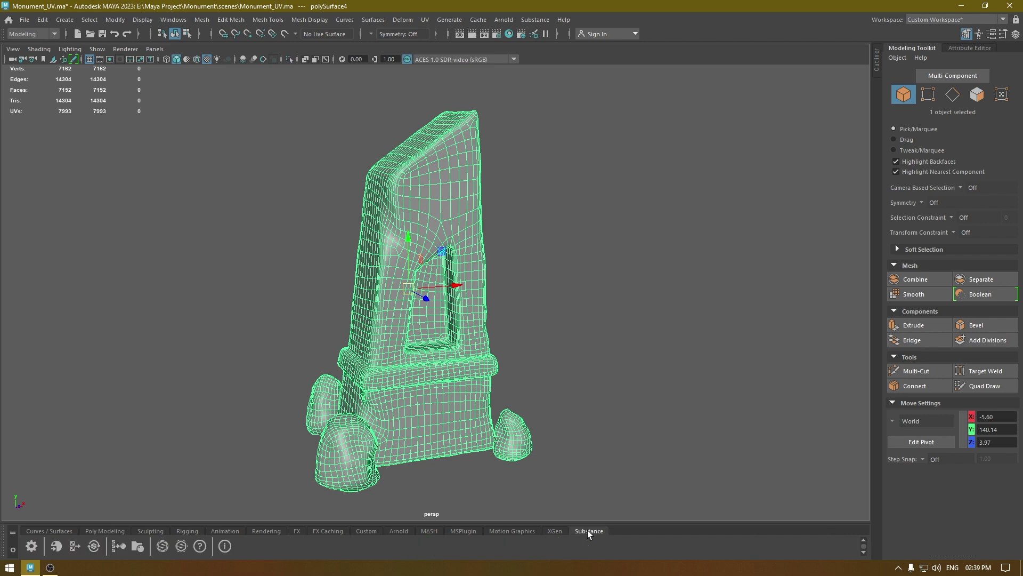
click(115, 547)
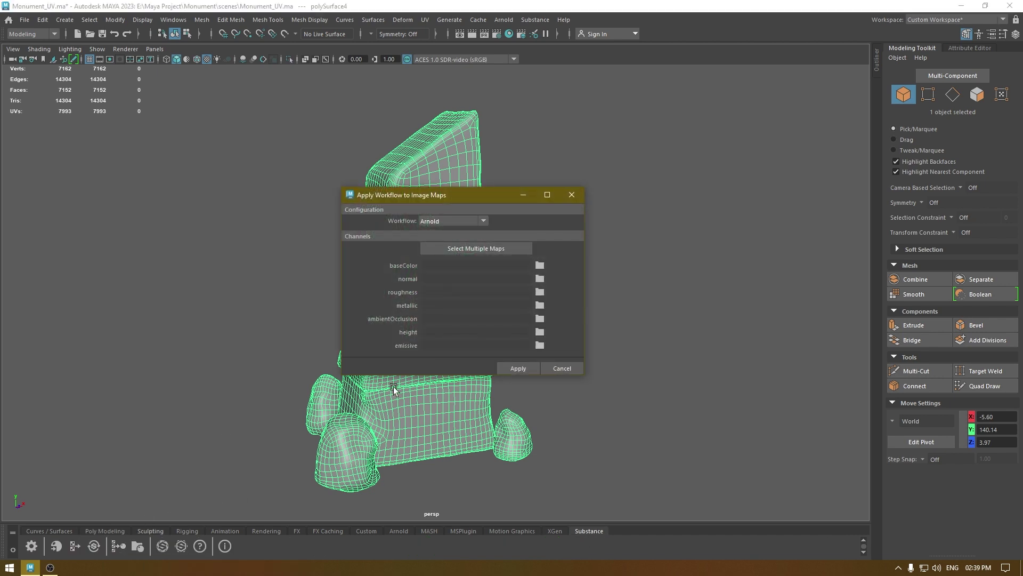
Load all seven ObeliskMat .tga maps from the project's sourceimages folder into the Arnold workflow channels
click(476, 250)
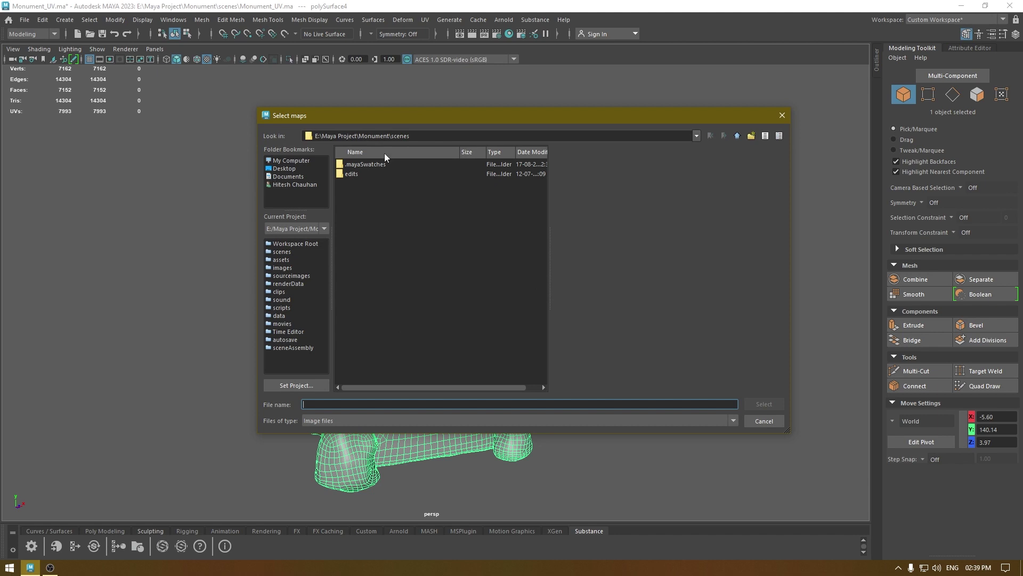
click(736, 135)
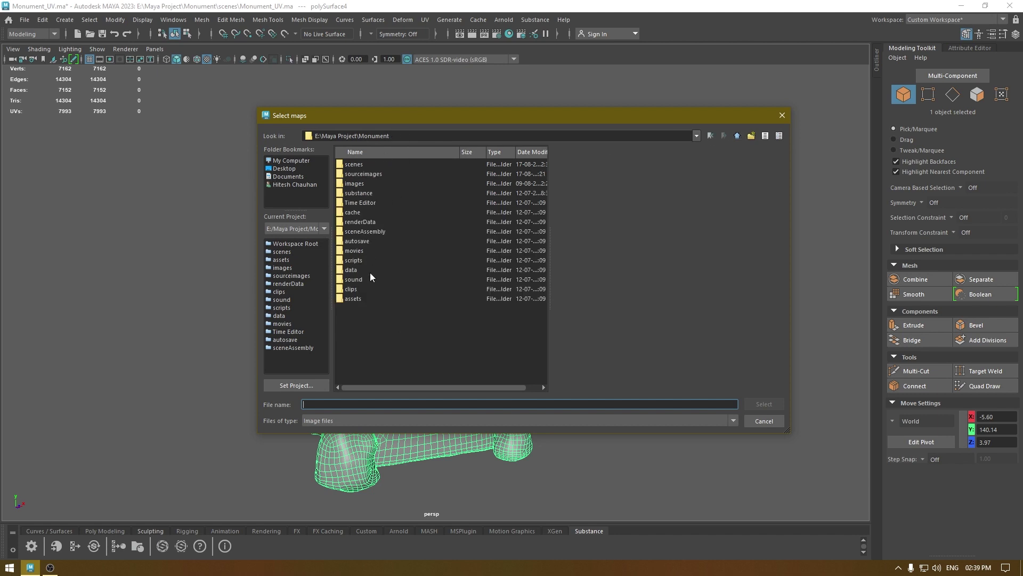
double_click(358, 177)
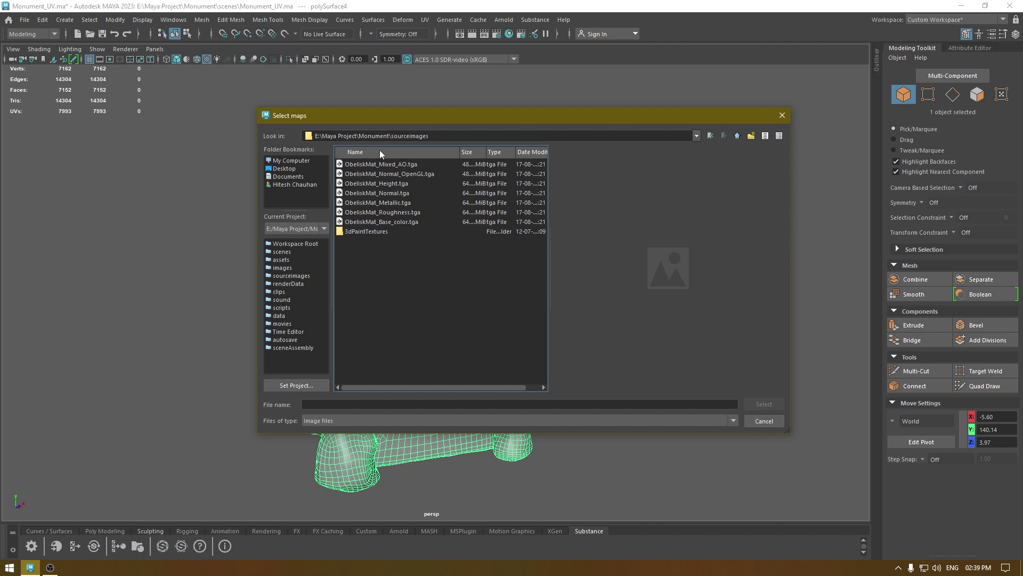
click(404, 164)
shift+click(408, 222)
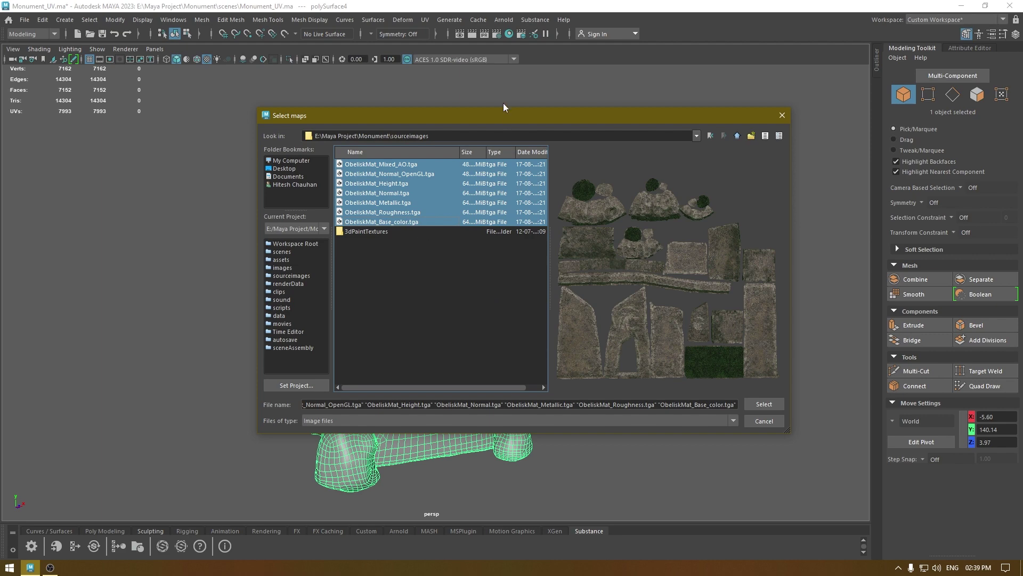
click(783, 405)
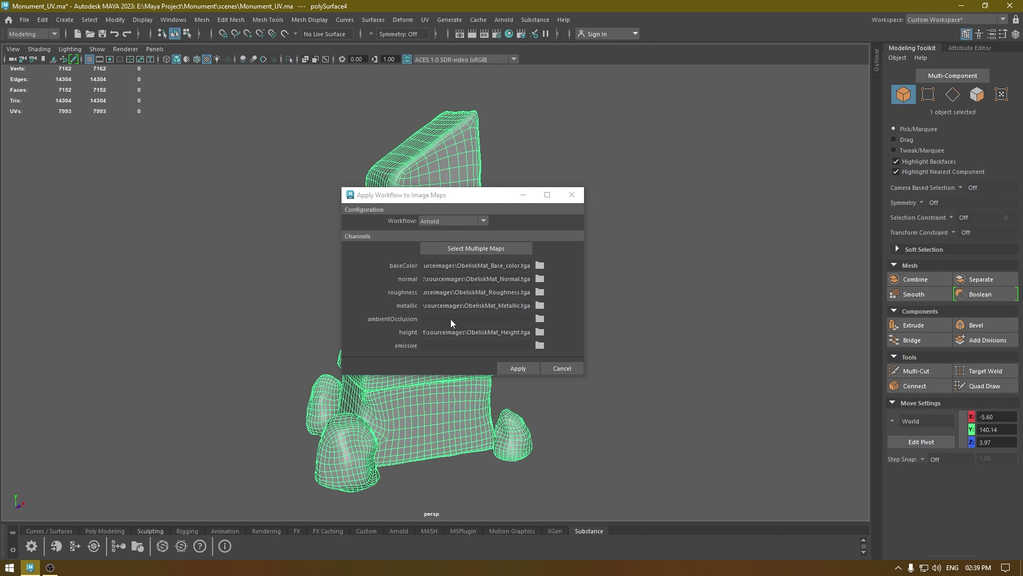
Set ObeliskMat_Mixed_AO.tga as the ambientOcclusion map and apply the Arnold workflow
click(538, 320)
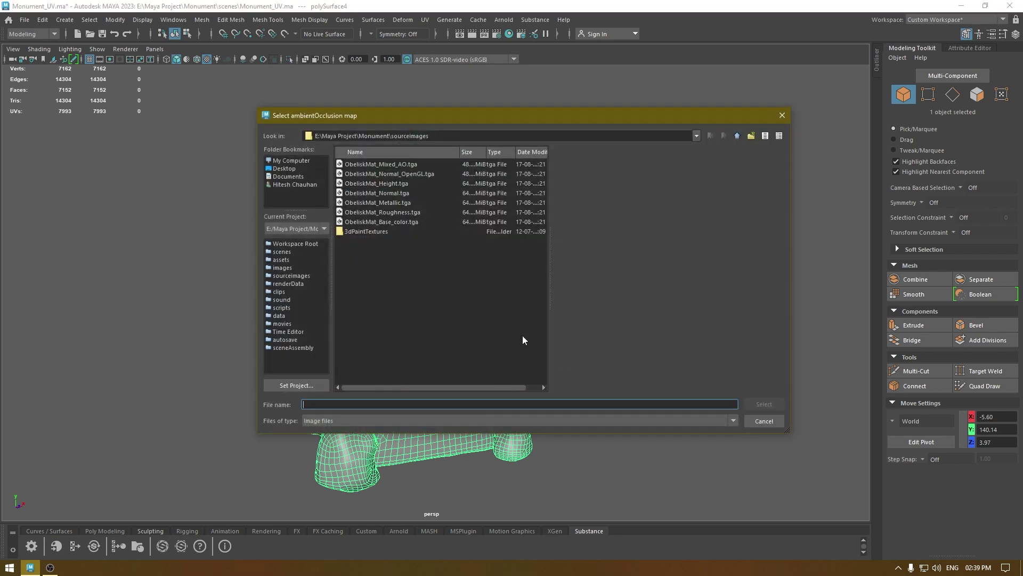
click(398, 164)
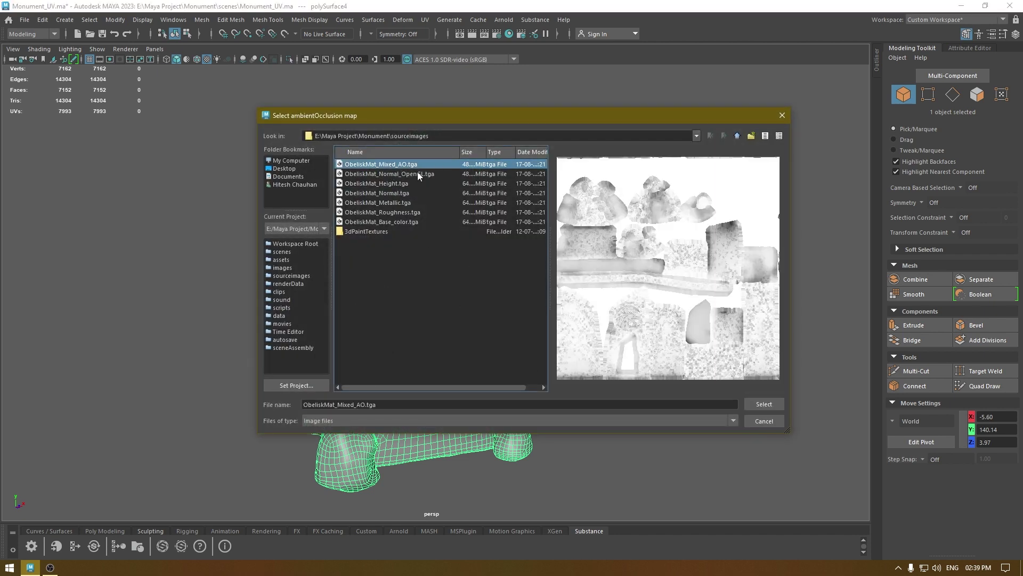
click(764, 405)
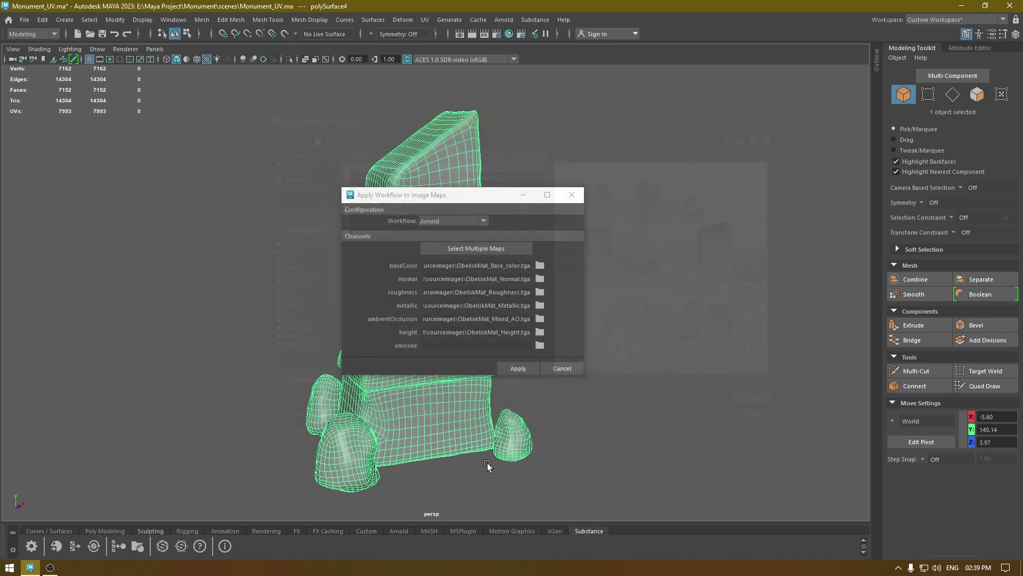
click(516, 371)
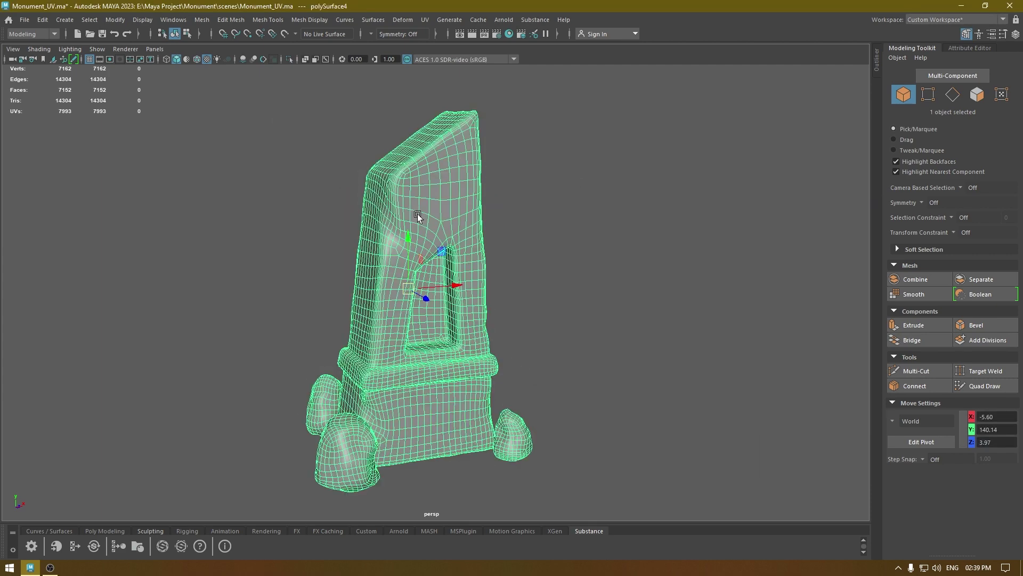
Assign the newly created material to the monument and display the model shaded with its textures
right_drag(418, 214, 515, 477)
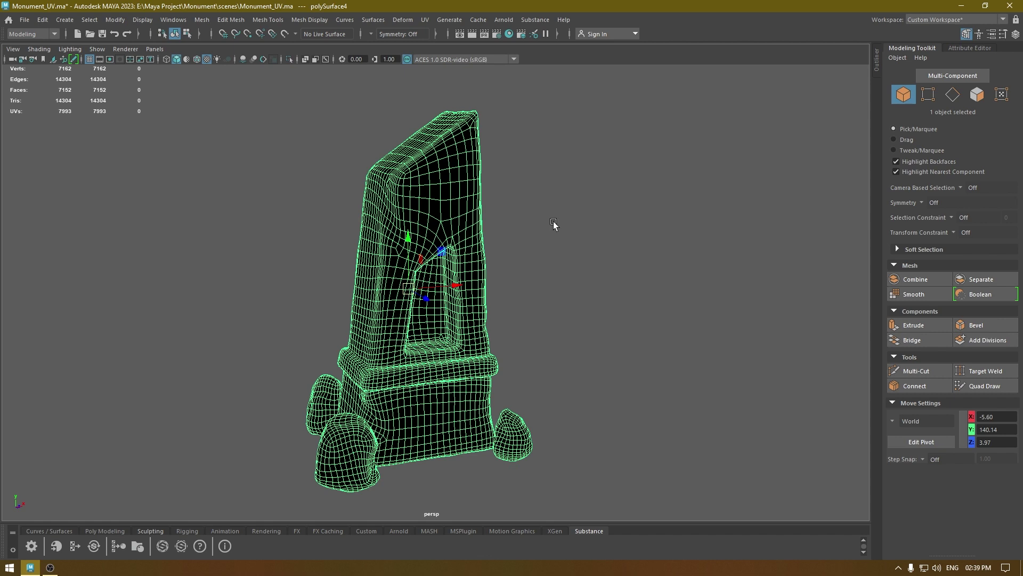
click(533, 255)
key(6)
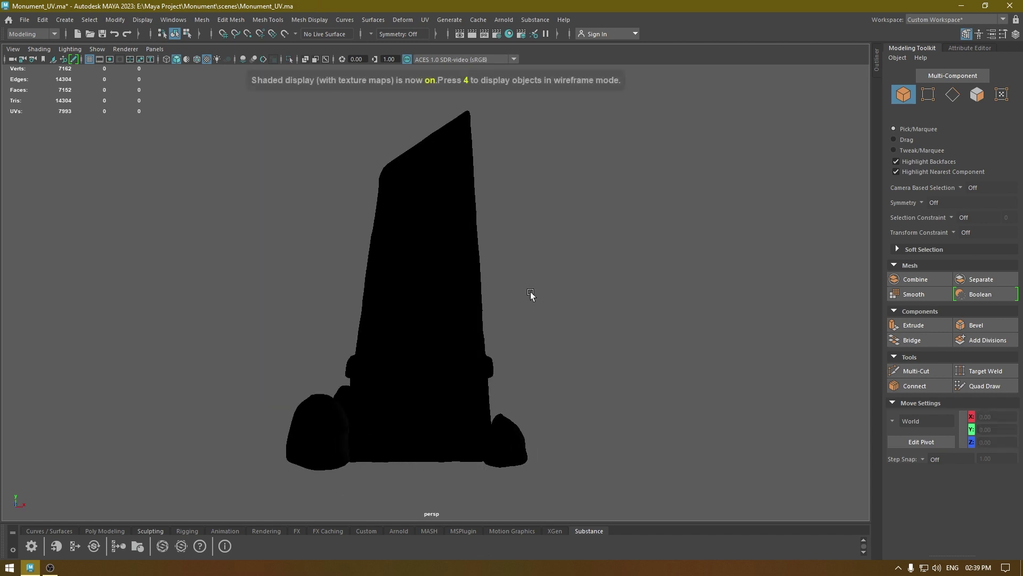
alt+drag(454, 336, 400, 364)
scroll(448, 347, up, 2)
scroll(413, 352, down, 2)
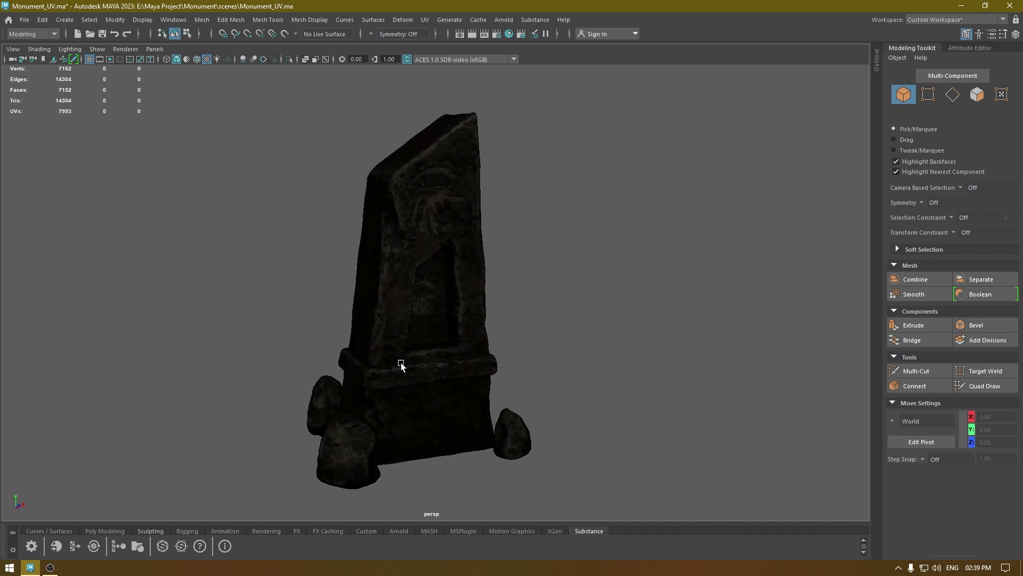
Create a polygon plane at the world origin beneath the monument
click(121, 532)
alt+drag(391, 421, 437, 145)
alt+drag(479, 258, 594, 275)
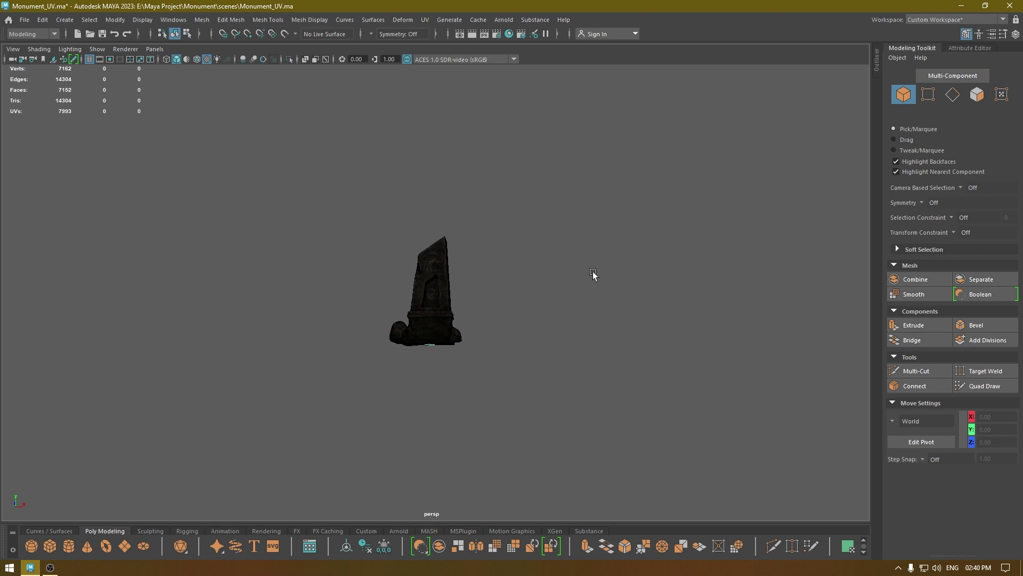
key(f)
alt+drag(515, 360, 496, 210)
shift+right_drag(574, 201, 531, 192)
alt+drag(532, 263, 498, 270)
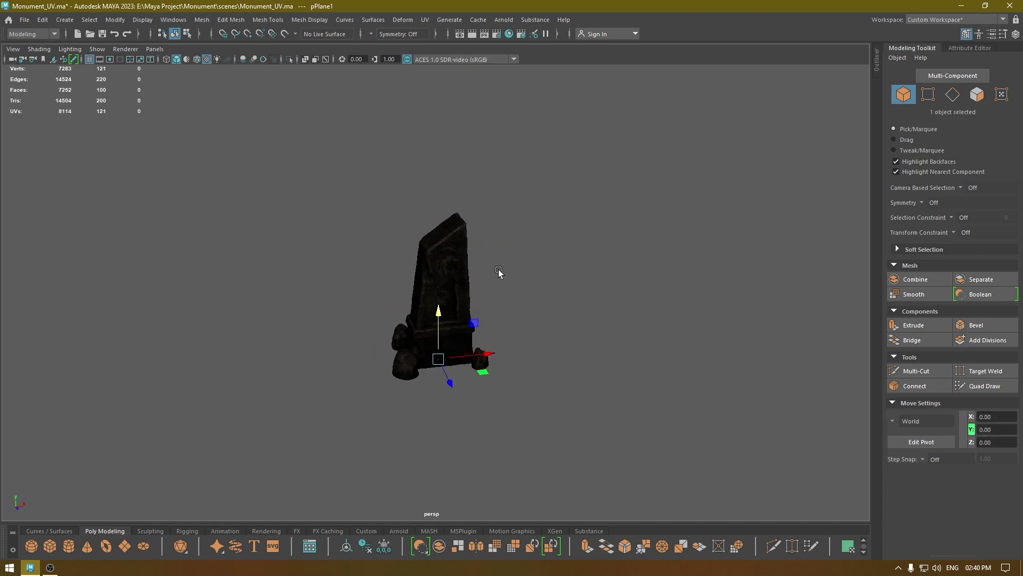
Set the plane's width and height to 200 and both its width and height subdivisions to 1
key(t)
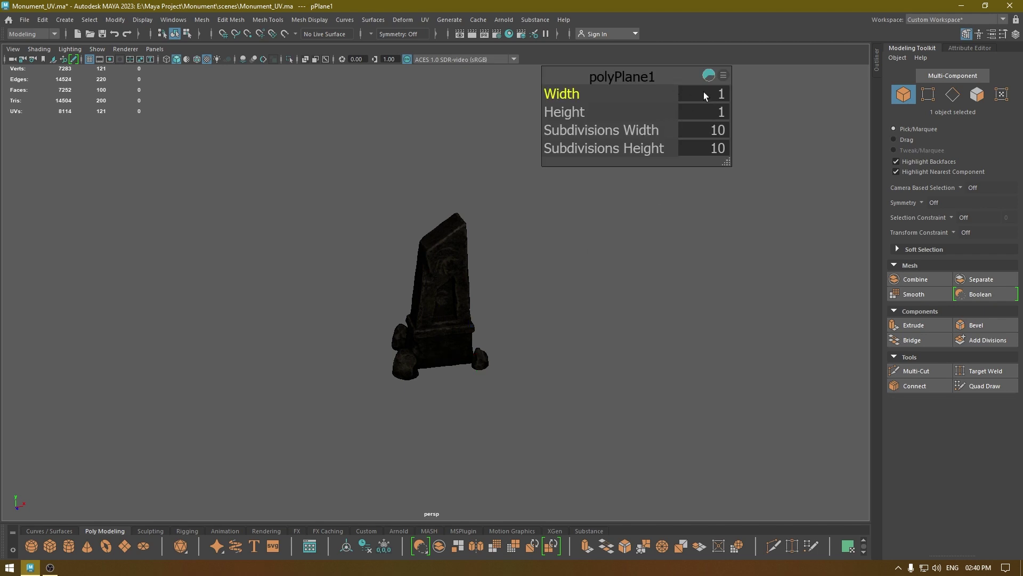
text(200)
key(Tab)
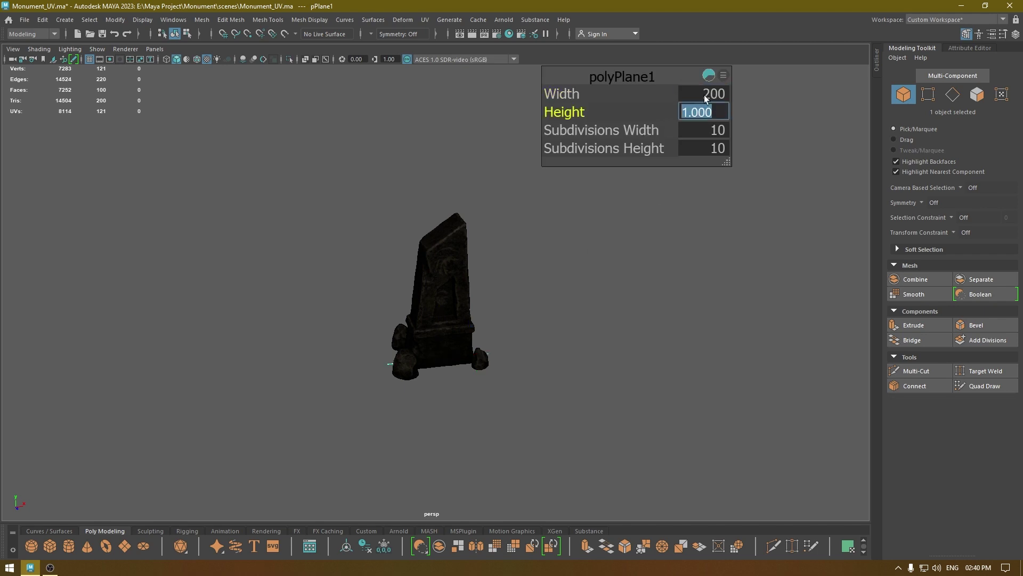
text(200)
key(Return)
key(Tab)
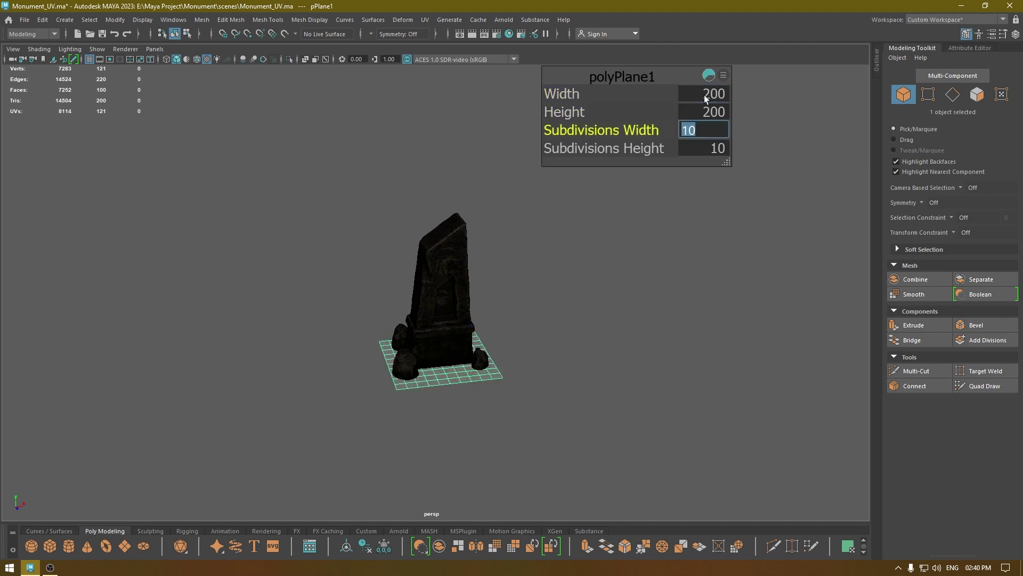
text(1)
key(Tab)
text(1)
key(Return)
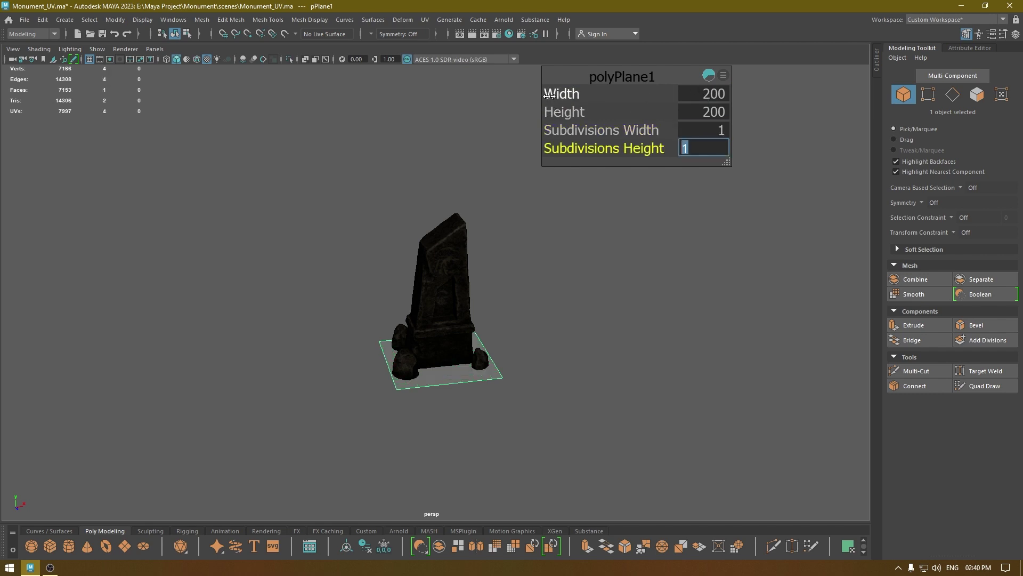
Enlarge the ground plane to a width of 5000 and a height of 3000
drag(557, 95, 720, 93)
click(710, 94)
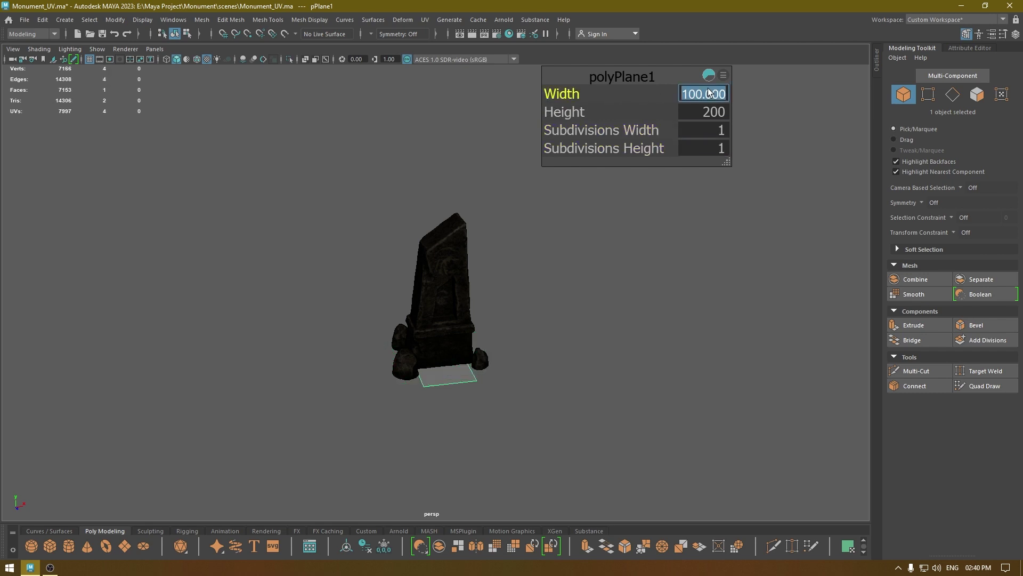
text(1000)
key(Return)
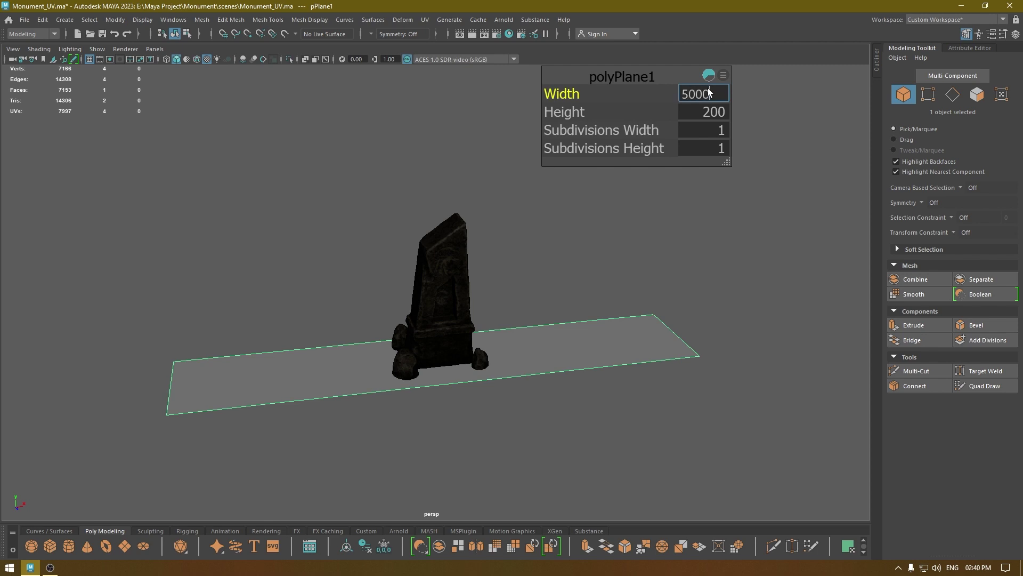
key(Tab)
text(30)
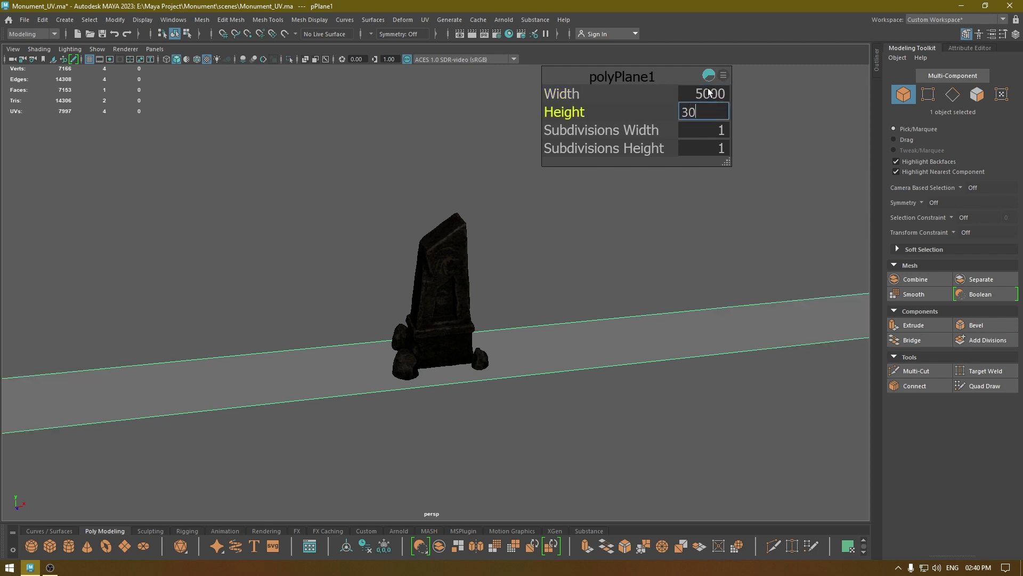
text(00)
key(Return)
scroll(502, 331, down, 10)
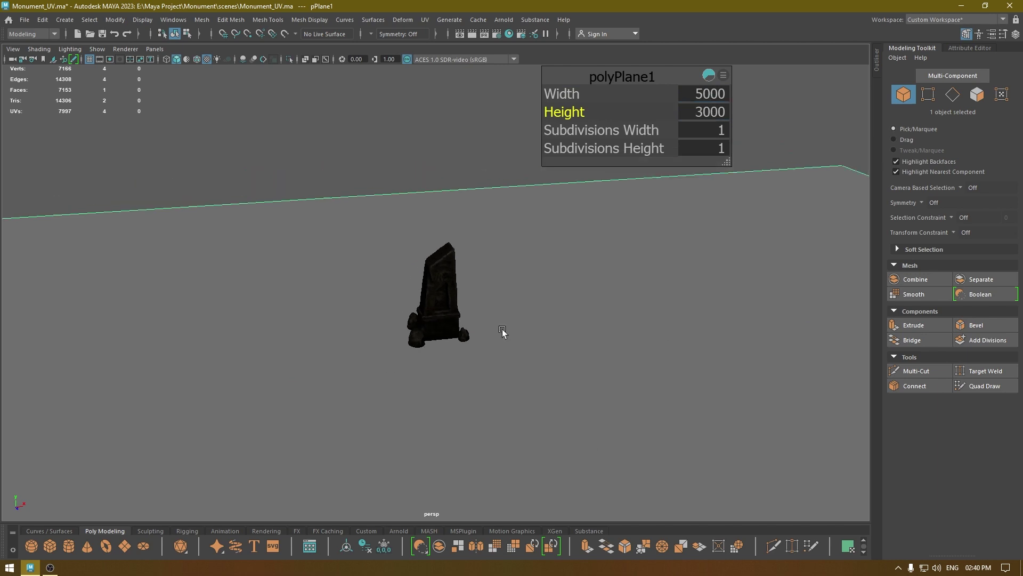
key(w)
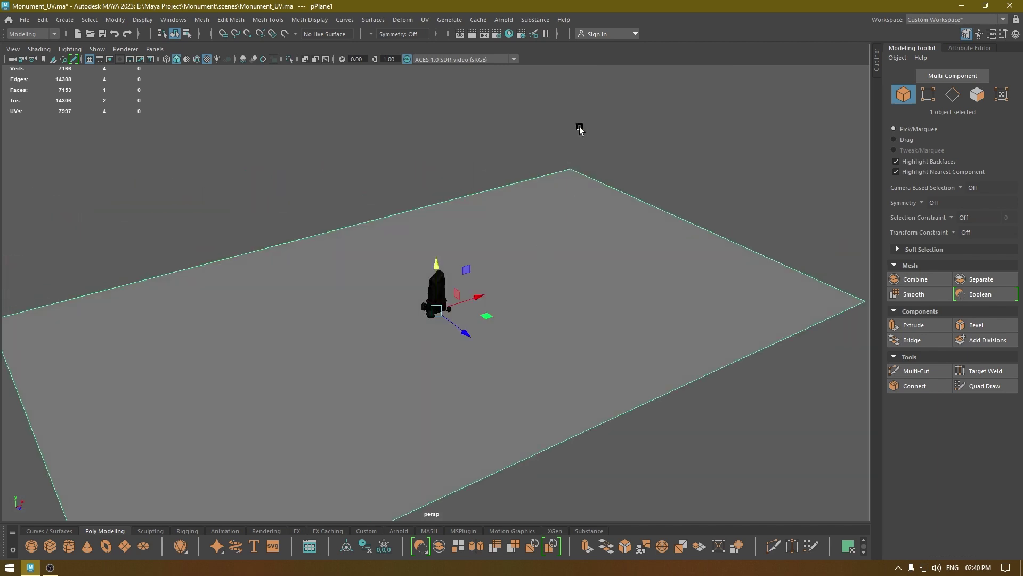
Extrude the plane's rear edge straight up to form a back wall behind the monument
alt+drag(579, 274, 477, 217)
right_drag(478, 215, 464, 176)
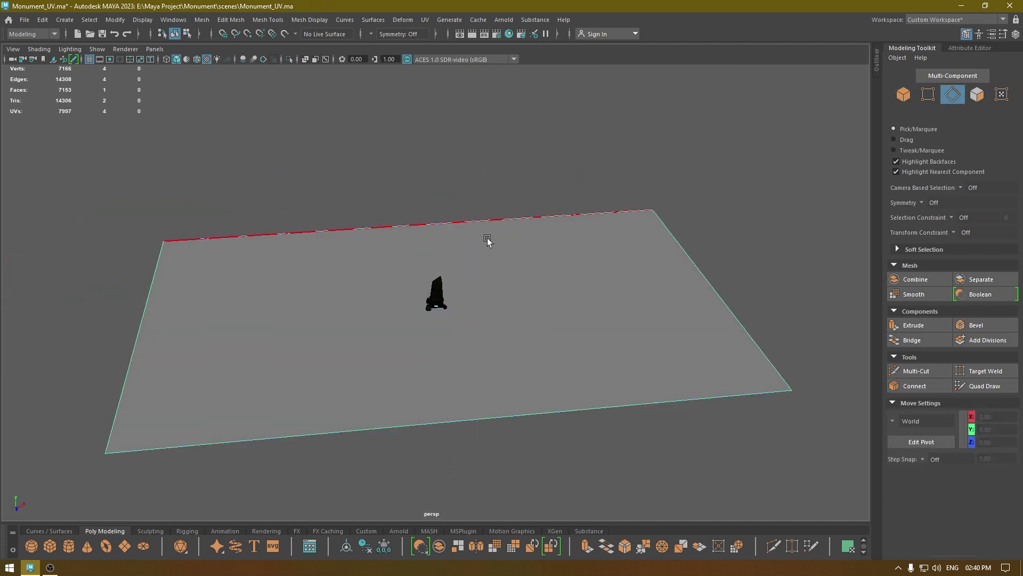
click(484, 235)
alt+drag(493, 291, 473, 273)
mouse_move(436, 200)
shift+mouse_down()
mouse_move(432, 96)
mouse_move(434, 220)
shift+mouse_up()
Bevel the corner edge between floor and back wall with 5 segments, and return to object mode
shift+right_click(434, 218)
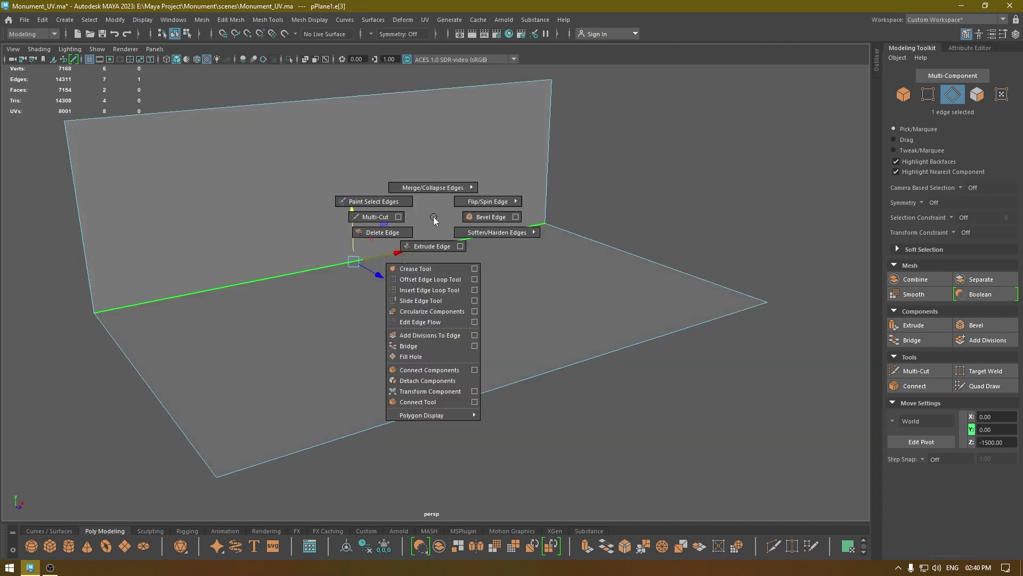
click(478, 219)
drag(565, 112, 590, 111)
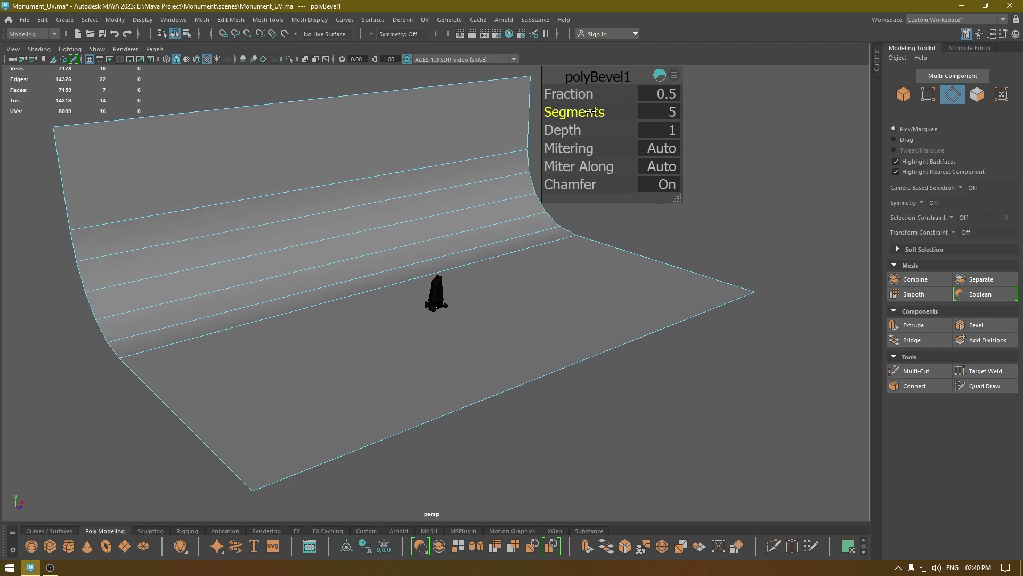
alt+drag(506, 165, 411, 158)
right_drag(480, 171, 790, 153)
alt+drag(790, 153, 576, 283)
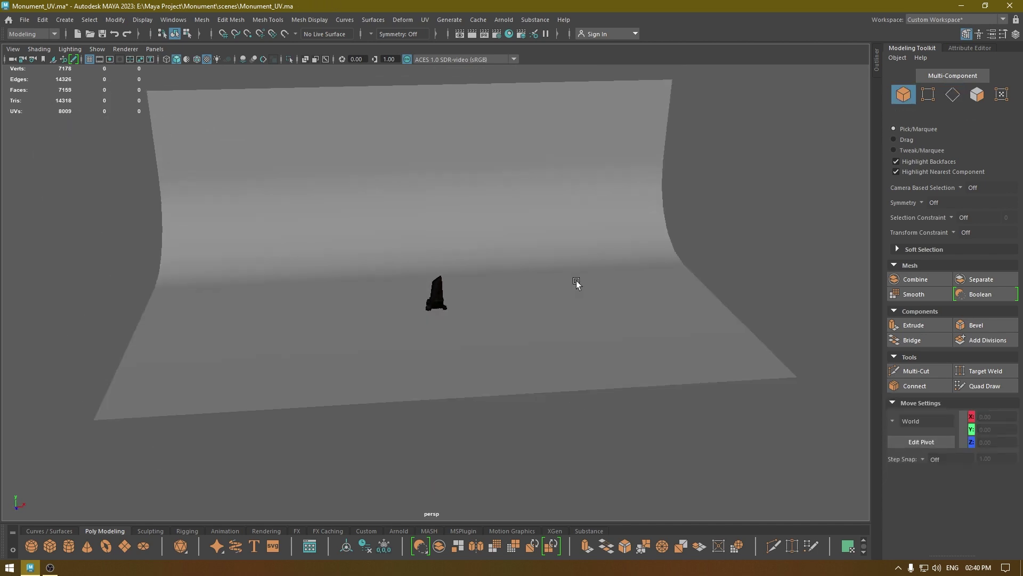
Widen the backdrop along the X axis and move it back to about Z -333
key(r)
drag(483, 305, 501, 307)
key(w)
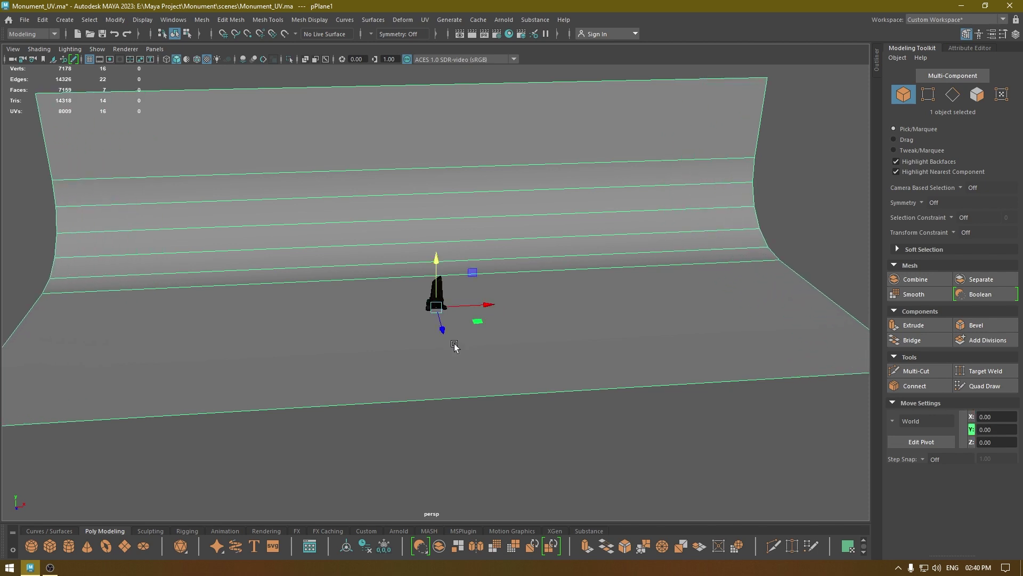
alt+drag(435, 345, 499, 366)
drag(475, 325, 446, 309)
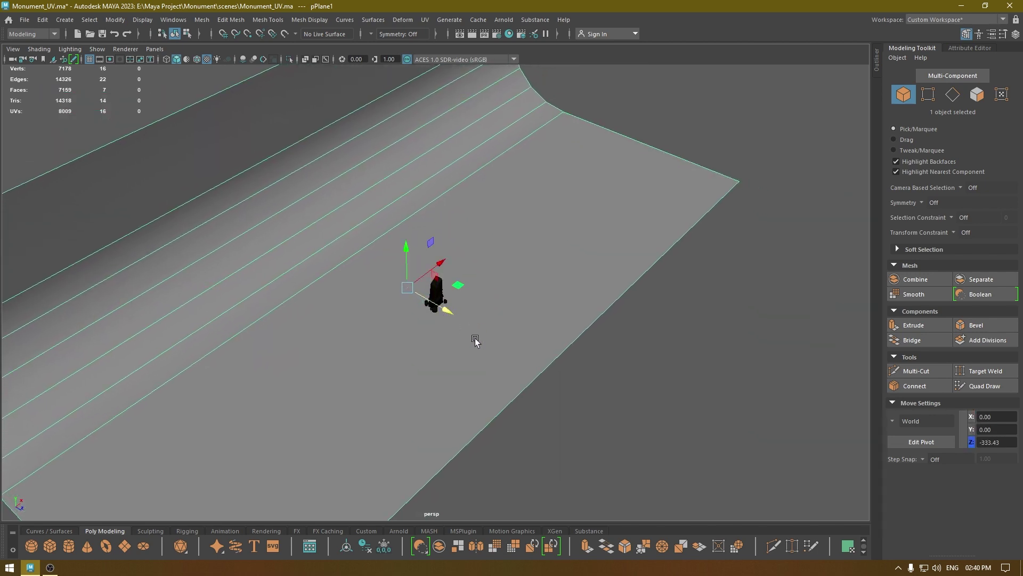
click(559, 376)
Raise the backdrop plane slightly to about Y 0.23 in the front view, against the monument's base
alt+drag(559, 376, 469, 451)
key(space)
alt+middle_drag(510, 317, 395, 361)
alt+middle_drag(660, 382, 689, 364)
scroll(652, 389, down, 3)
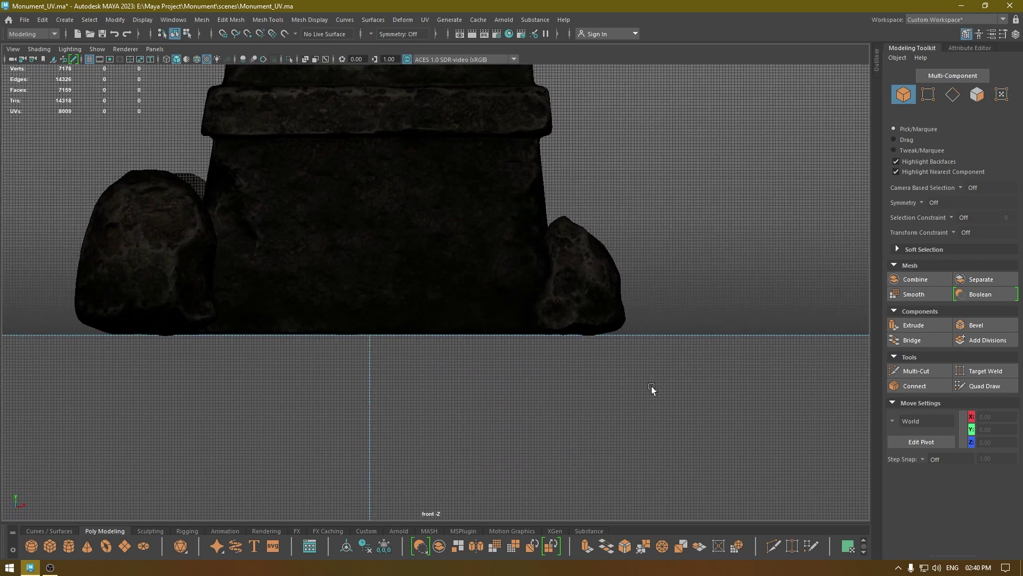
alt+middle_drag(674, 420, 586, 414)
scroll(587, 413, down, 2)
alt+middle_drag(574, 292, 676, 294)
drag(675, 294, 532, 373)
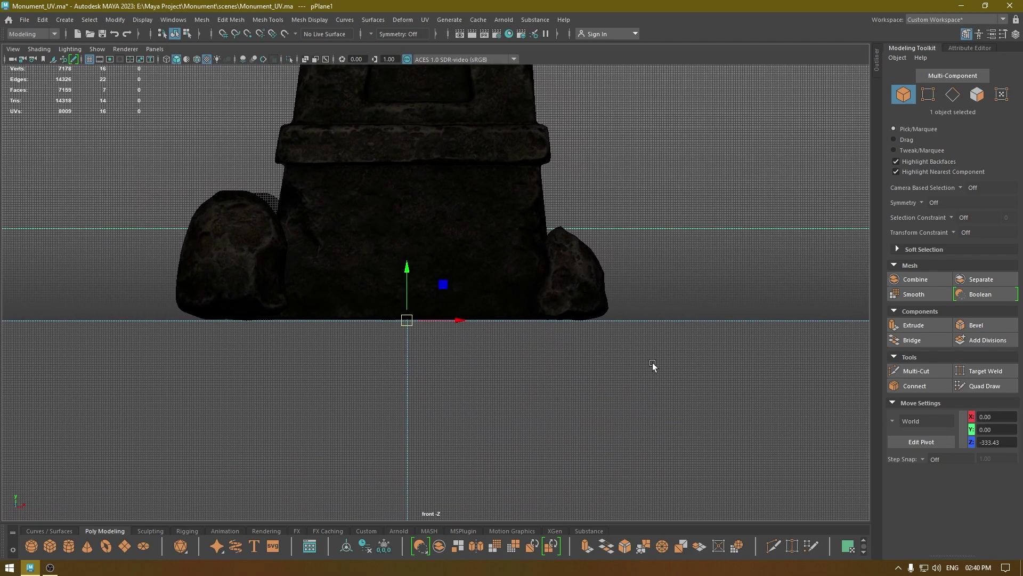
key(space)
scroll(436, 375, up, 8)
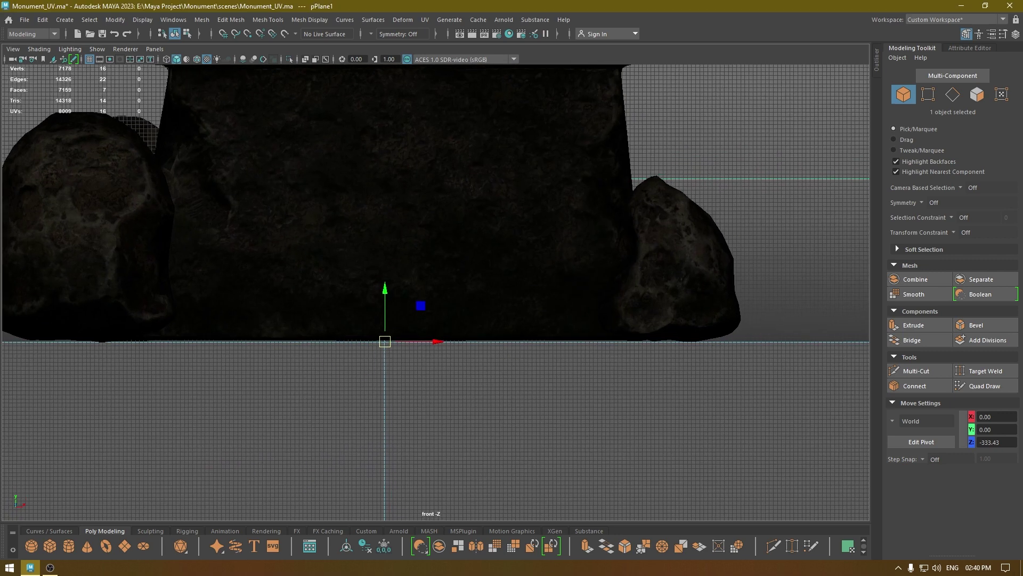
drag(342, 342, 370, 403)
key(space)
Set the persp camera's far clip plane to 100000
scroll(407, 354, down, 5)
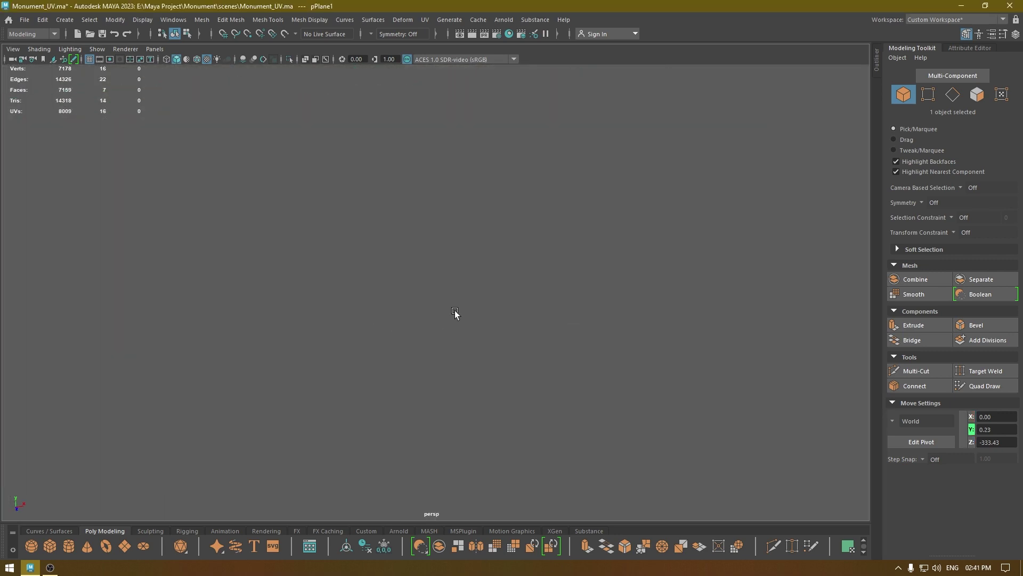
scroll(456, 315, up, 2)
alt+drag(472, 285, 481, 286)
alt+drag(555, 342, 550, 339)
alt+drag(487, 324, 487, 265)
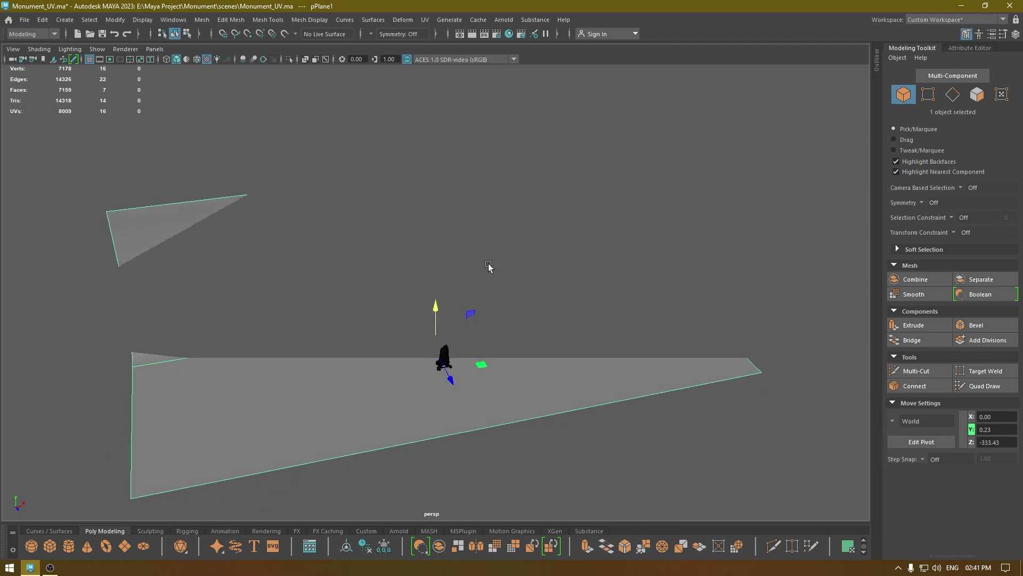
click(877, 58)
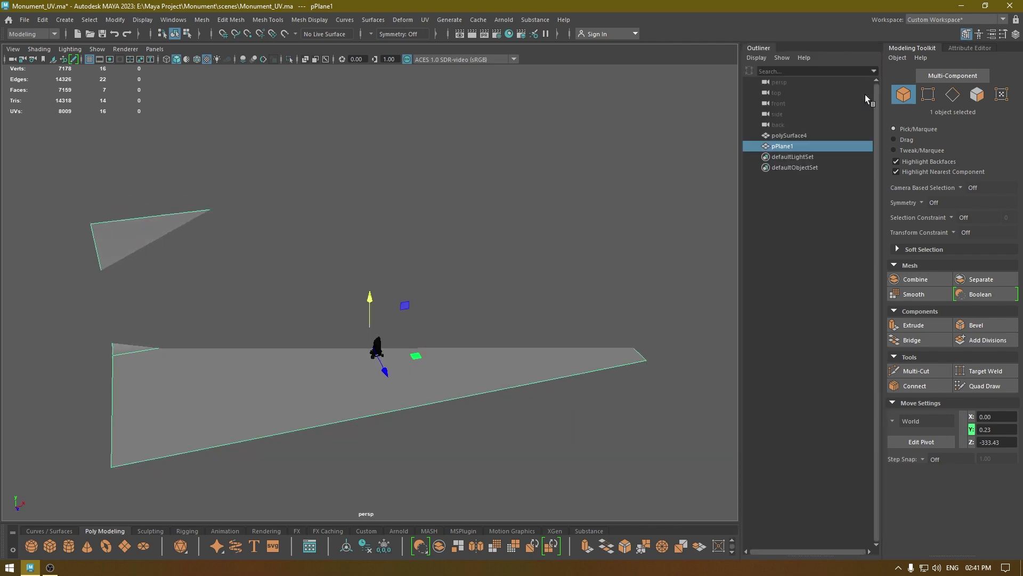
click(781, 82)
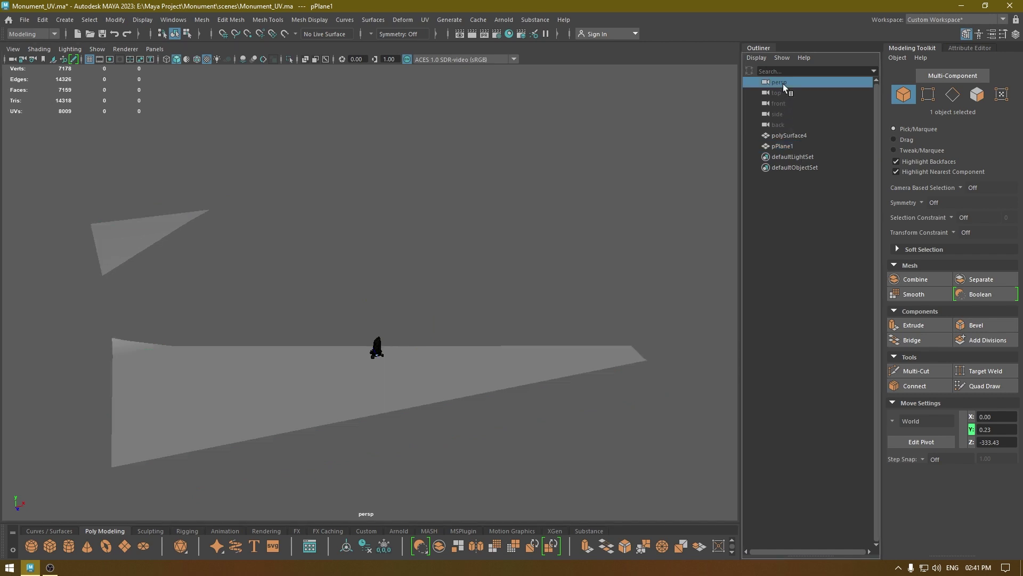
click(959, 49)
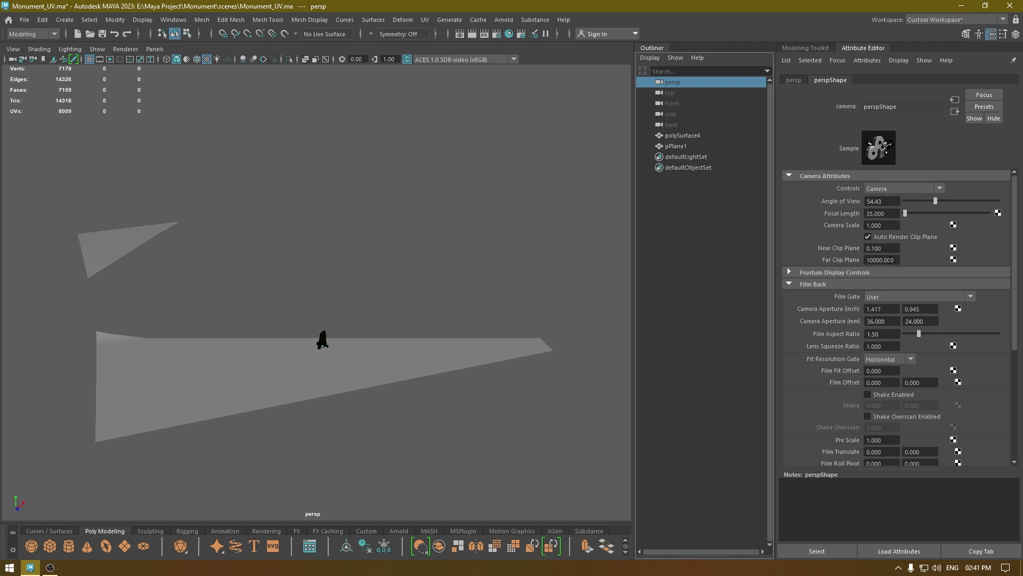
click(881, 260)
text(0)
key(Return)
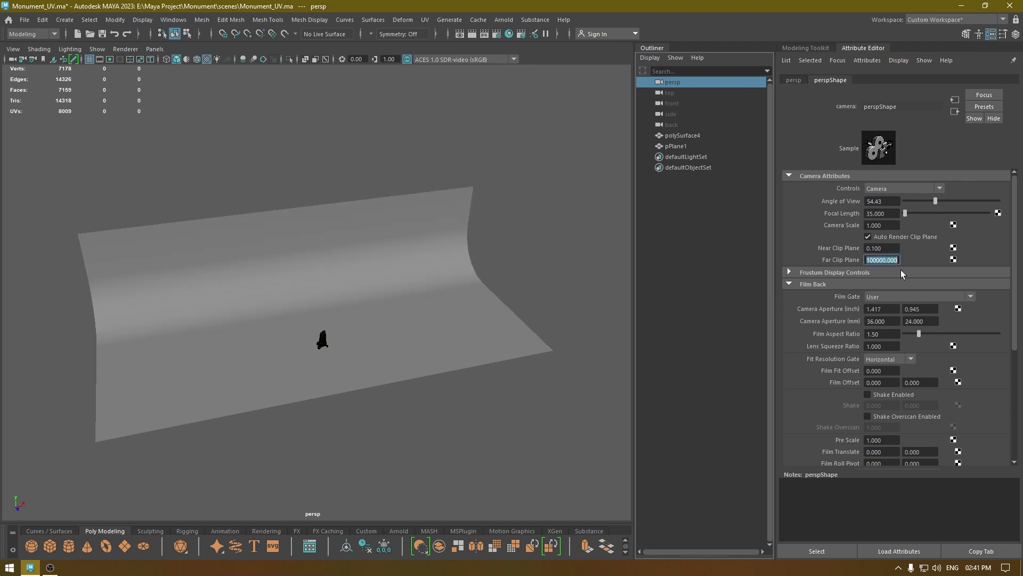
click(838, 48)
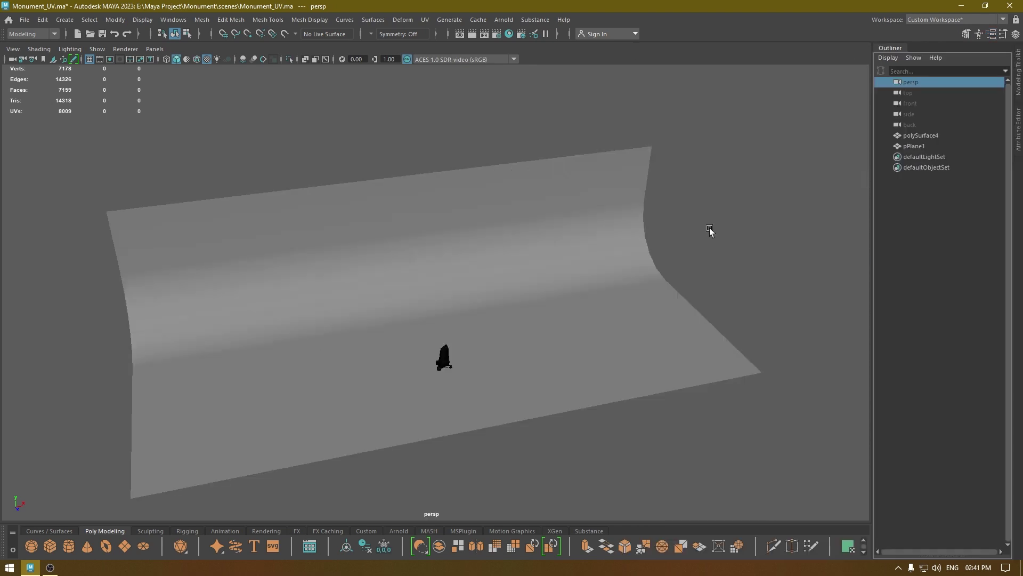
Save the scene with the view brought in closer on the monument
scroll(673, 473, up, 6)
scroll(456, 363, up, 4)
alt+drag(581, 413, 455, 434)
scroll(454, 434, up, 3)
key(ctrl+s)
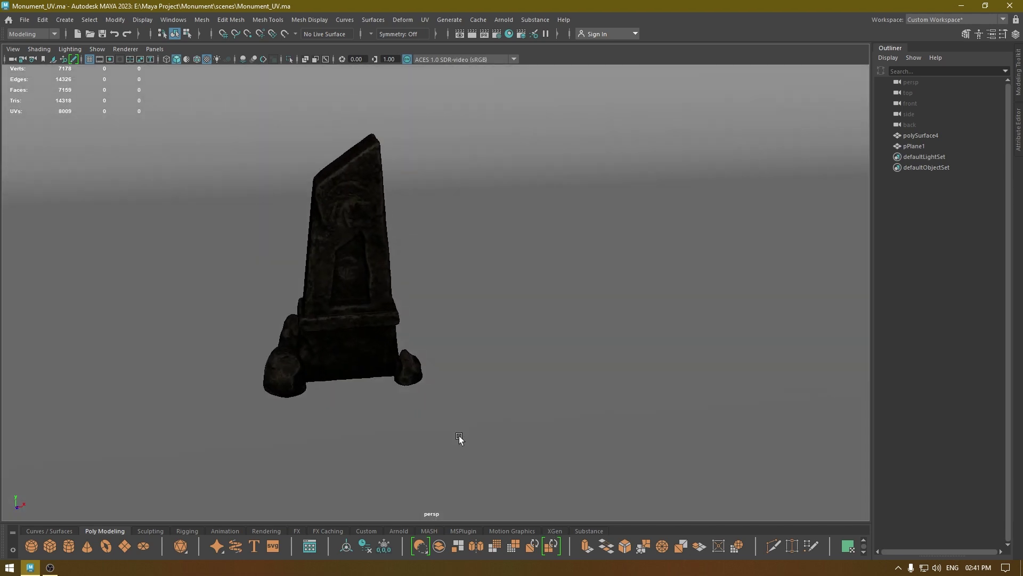
Create a new standard camera in the scene and view its position at the monument's base
scroll(498, 404, down, 3)
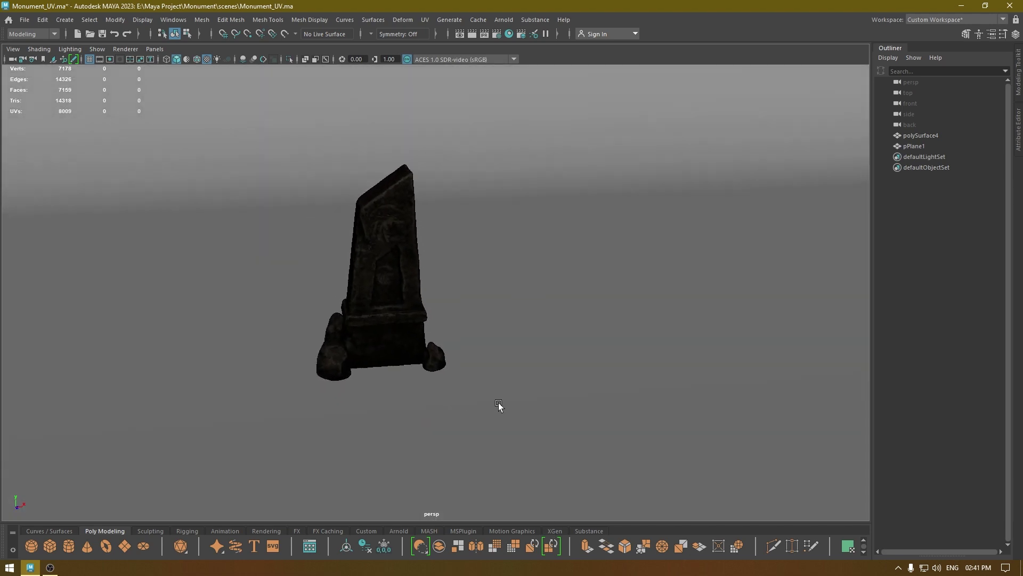
scroll(521, 420, down, 1)
alt+drag(498, 403, 522, 359)
click(893, 48)
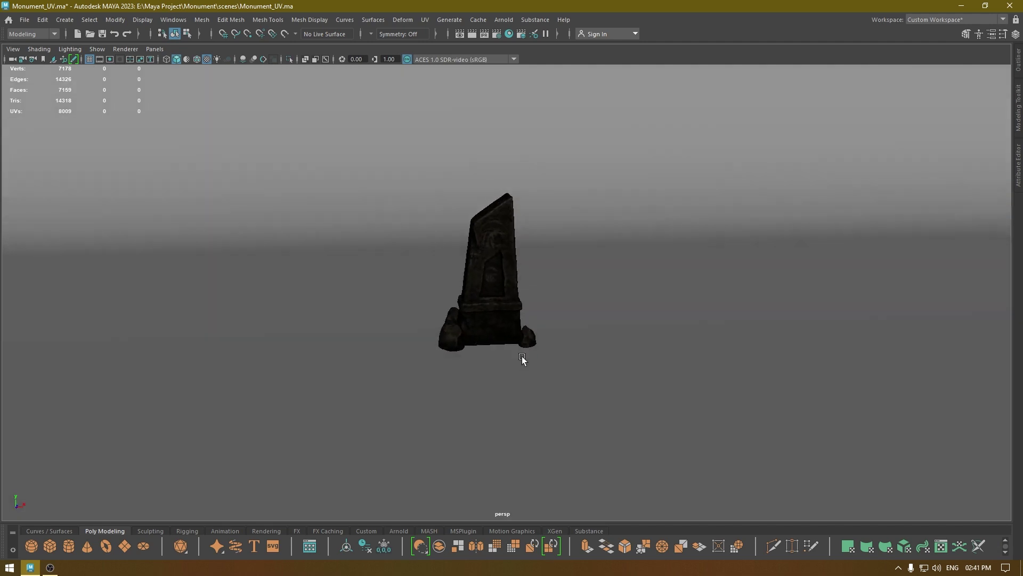
click(64, 20)
mouse_move(111, 93)
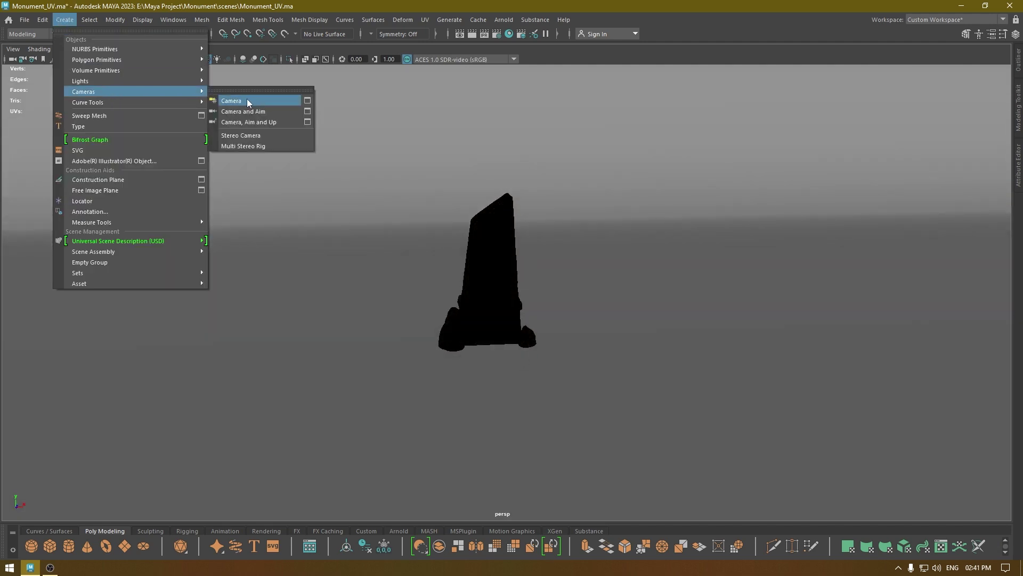
click(247, 102)
alt+right_drag(596, 379, 539, 274)
alt+right_drag(583, 406, 511, 341)
alt+drag(511, 342, 544, 356)
Look through the new camera, and frame the monument inside the displayed resolution gate
click(154, 49)
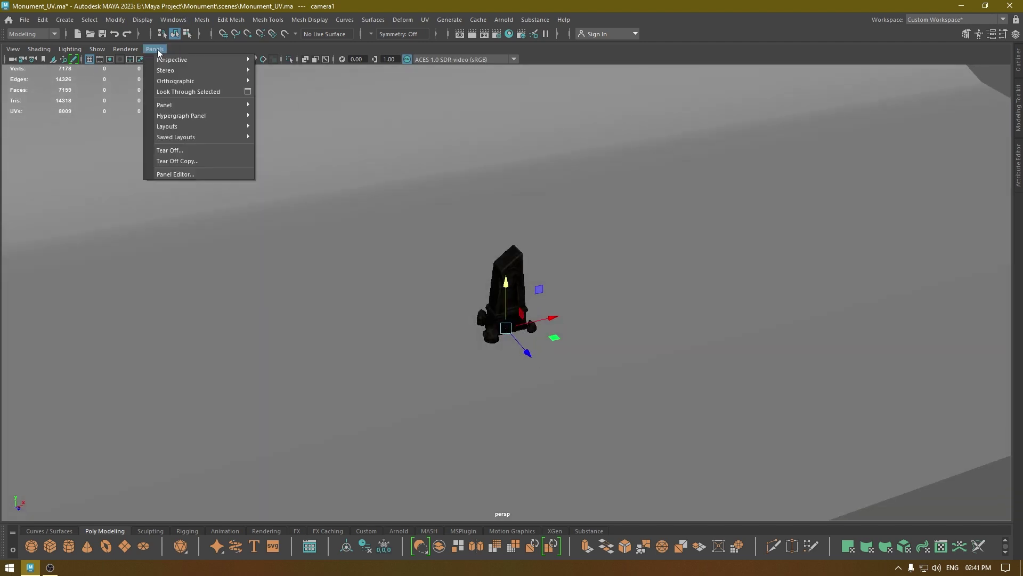
click(186, 92)
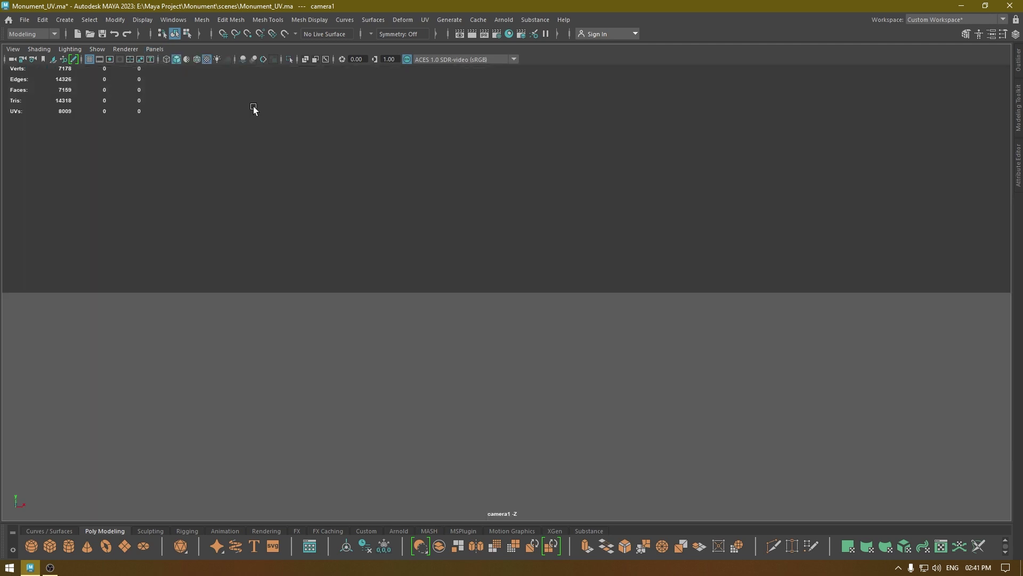
alt+right_drag(462, 335, 357, 33)
alt+drag(448, 314, 456, 359)
alt+right_drag(456, 360, 397, 127)
alt+drag(476, 253, 456, 307)
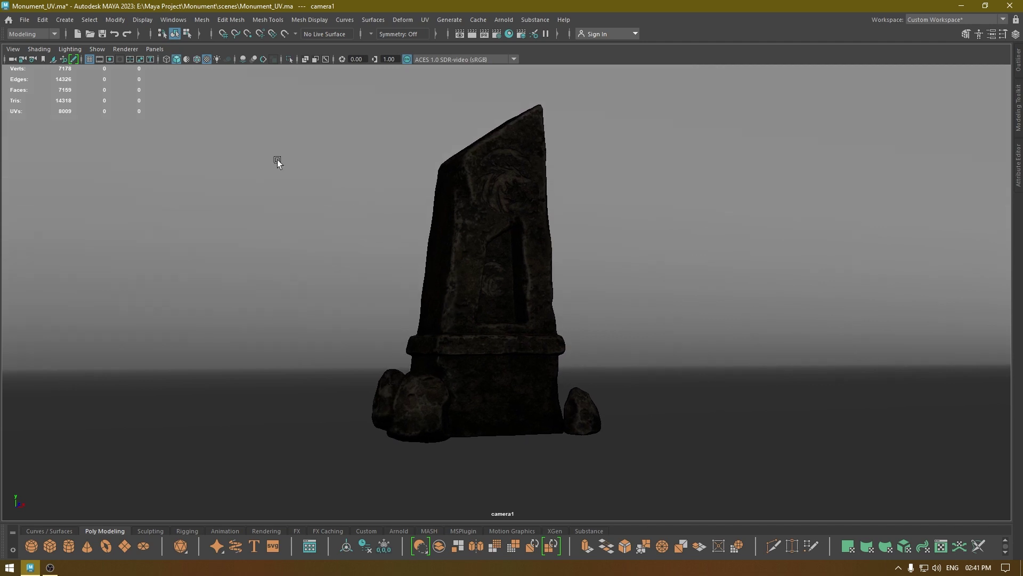
click(111, 61)
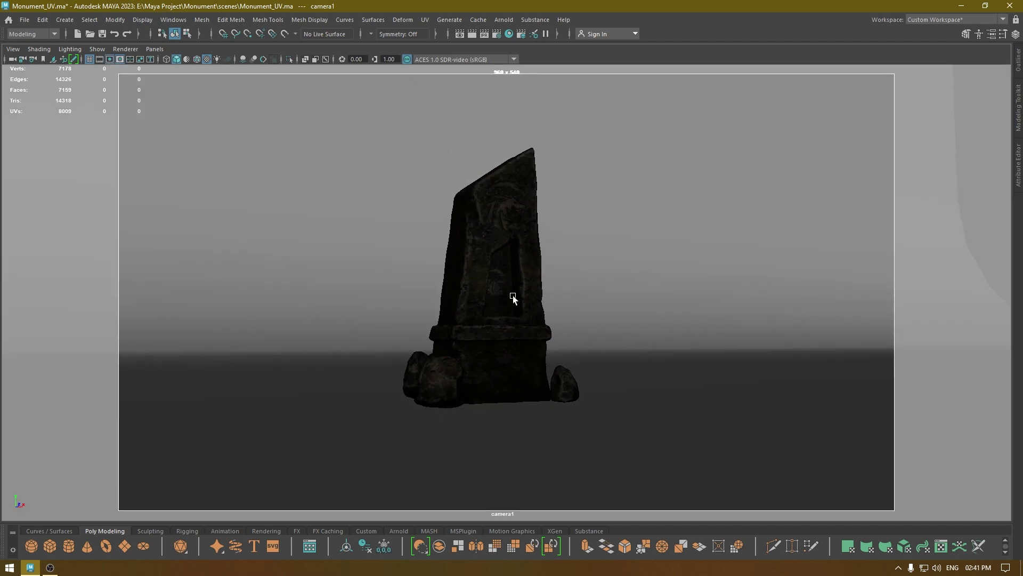
alt+right_drag(513, 295, 544, 365)
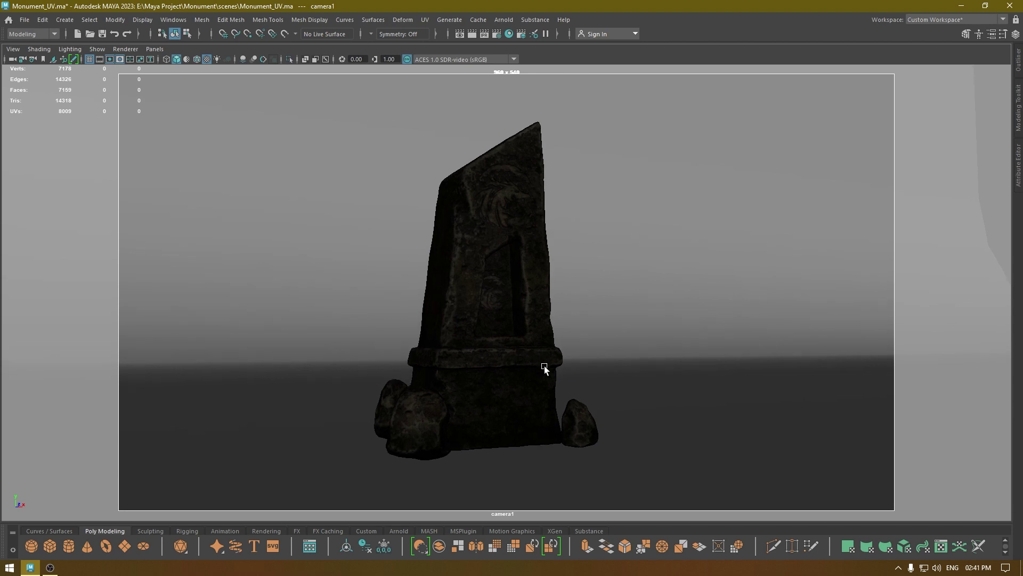
Set the render image size to the 1k_Square preset in the render settings
click(496, 34)
scroll(165, 335, down, 6)
click(164, 321)
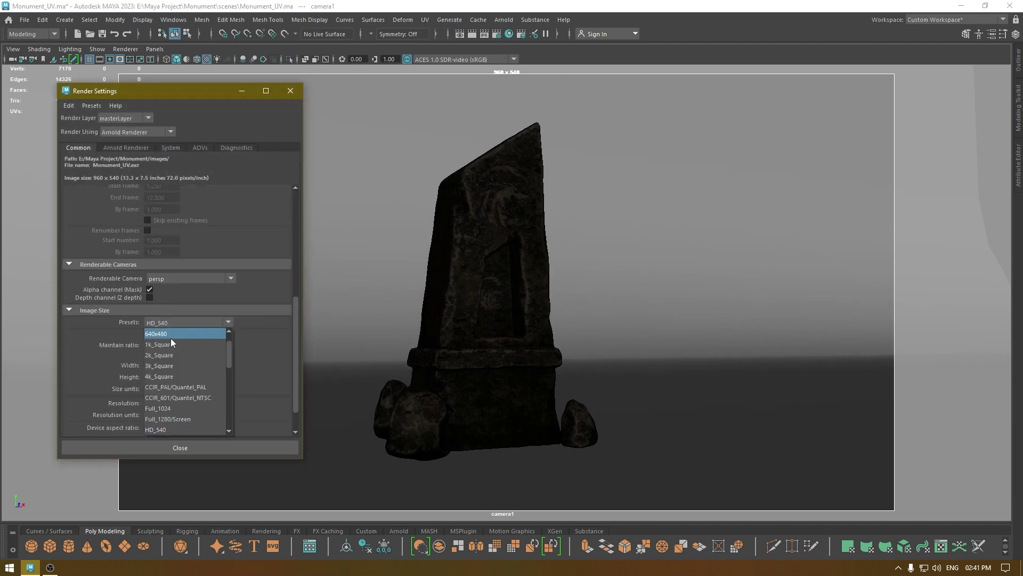
click(176, 343)
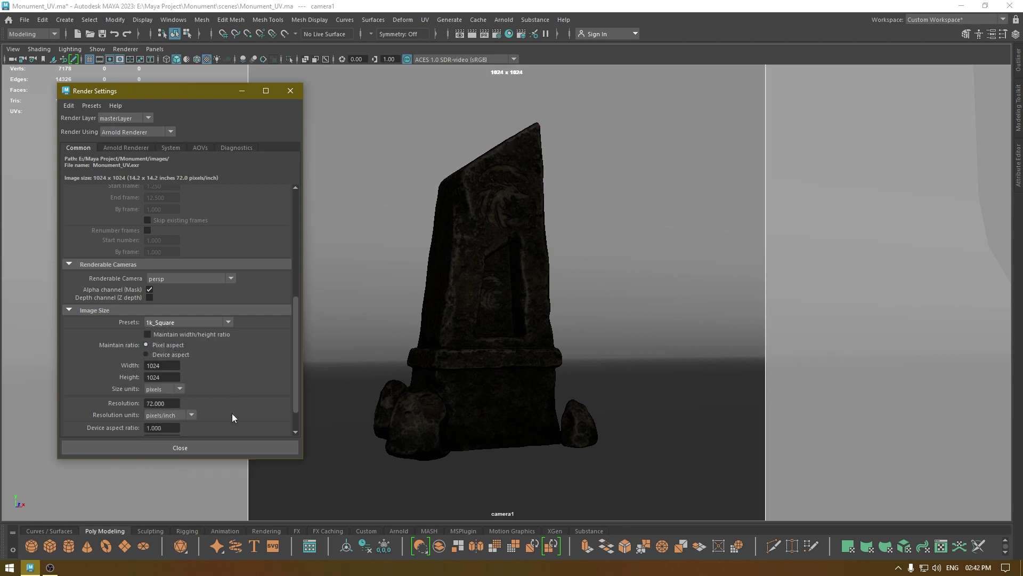
click(225, 447)
scroll(491, 370, down, 3)
click(357, 200)
click(108, 59)
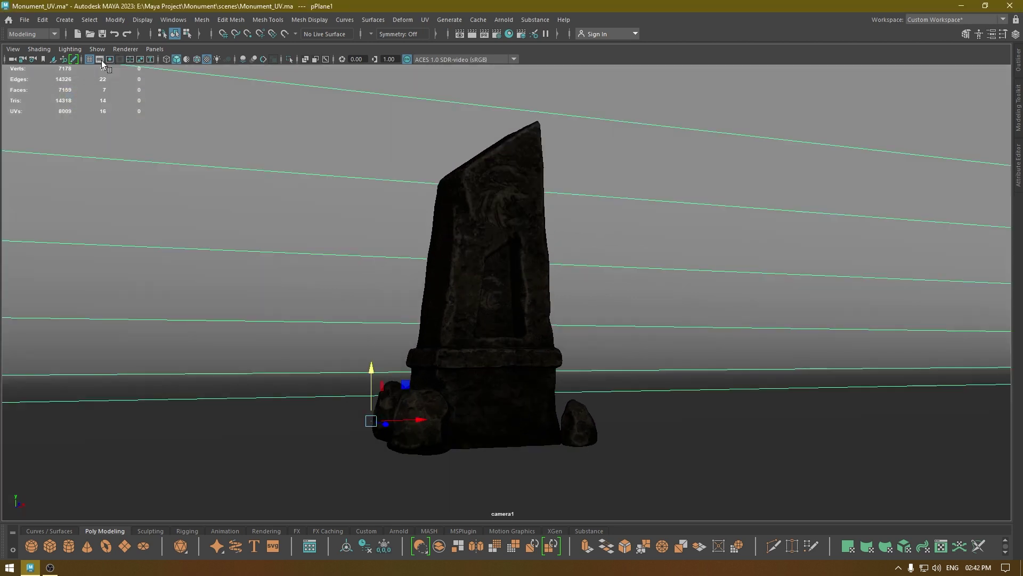
alt+right_drag(433, 393, 421, 226)
alt+drag(421, 226, 396, 252)
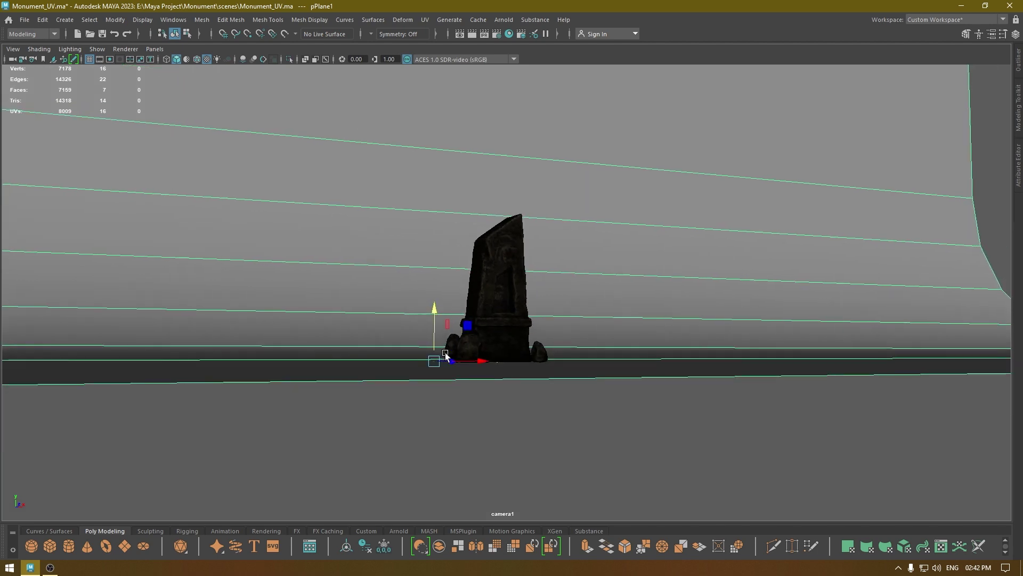
Look through camera1 again and reframe it close on the monument, slightly off to one side
click(1018, 69)
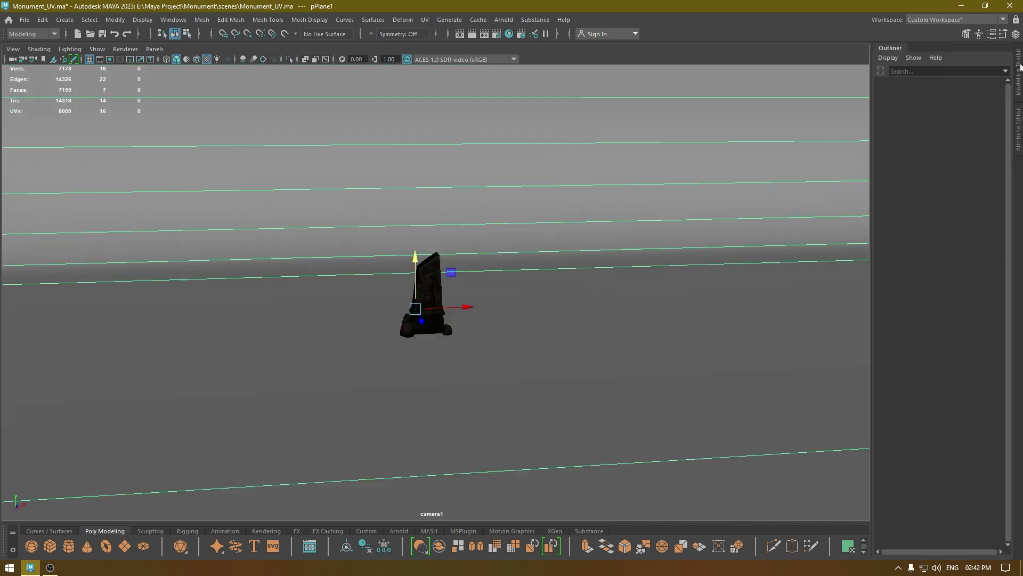
click(921, 158)
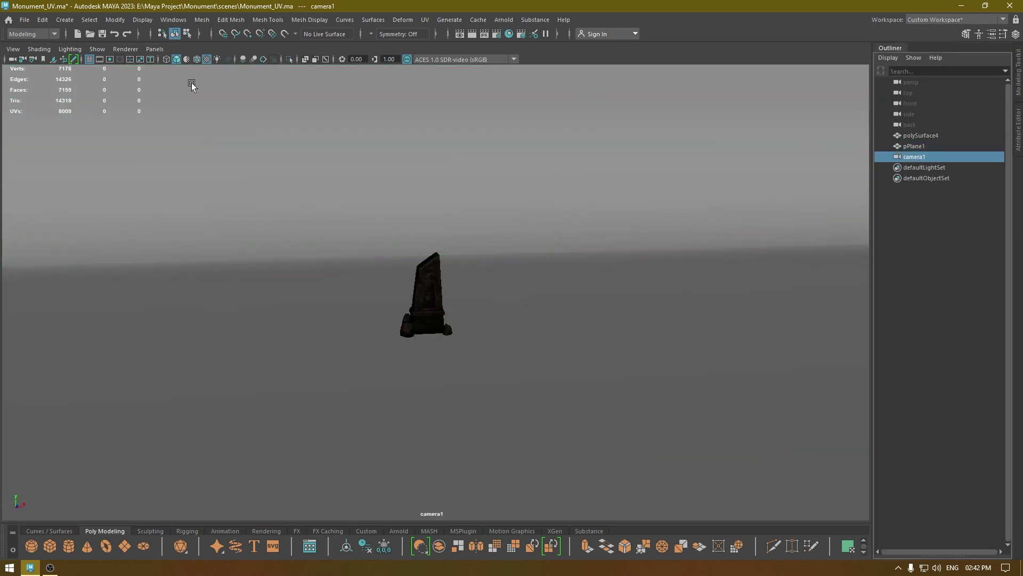
click(156, 49)
click(183, 92)
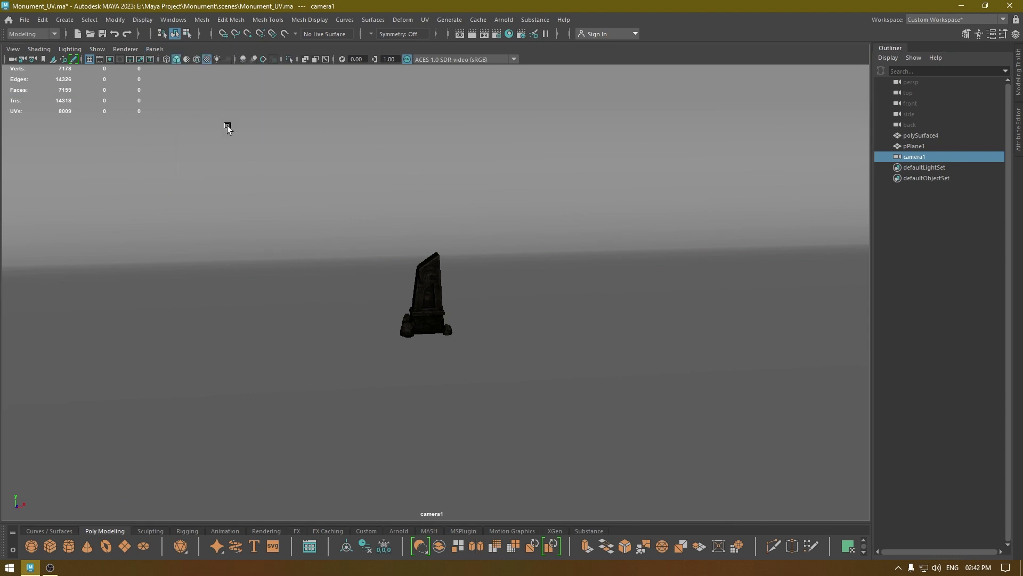
click(155, 49)
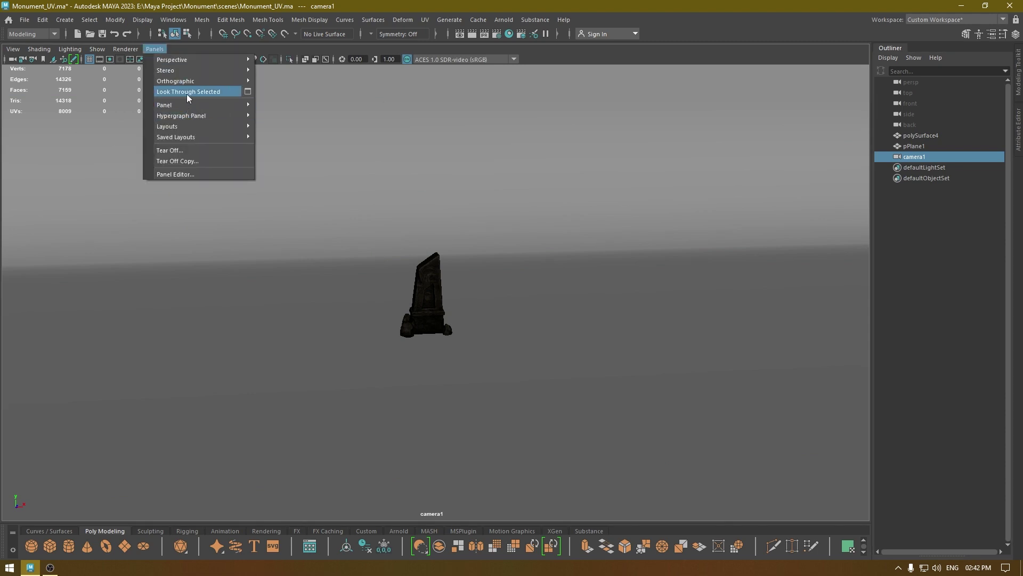
click(186, 93)
alt+right_drag(320, 213, 461, 446)
alt+drag(461, 445, 467, 440)
alt+middle_drag(468, 440, 493, 448)
alt+right_drag(493, 450, 511, 460)
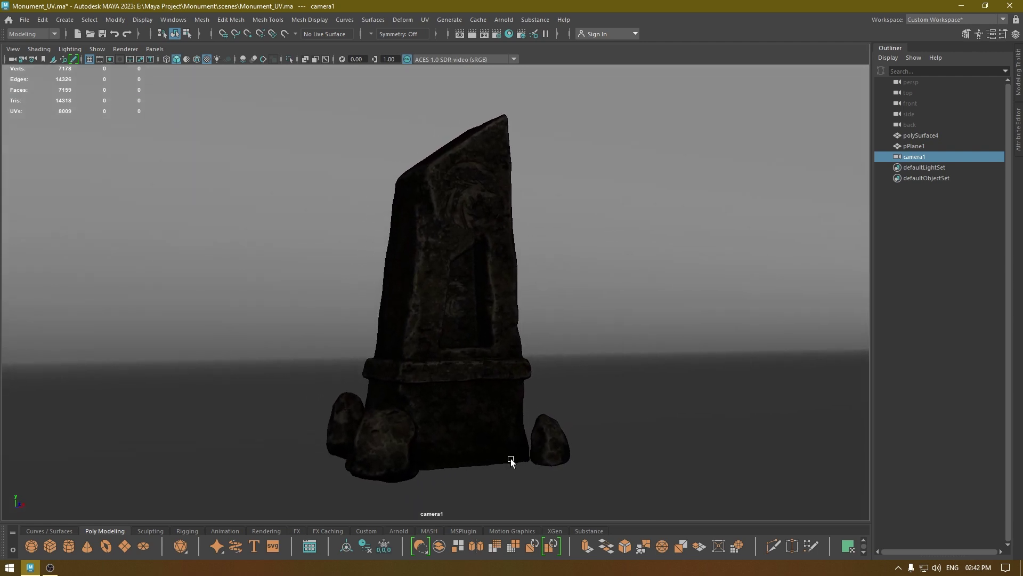
Show the resolution gate and tighten camera1's framing so the monument fills most of the square frame
click(109, 59)
click(101, 59)
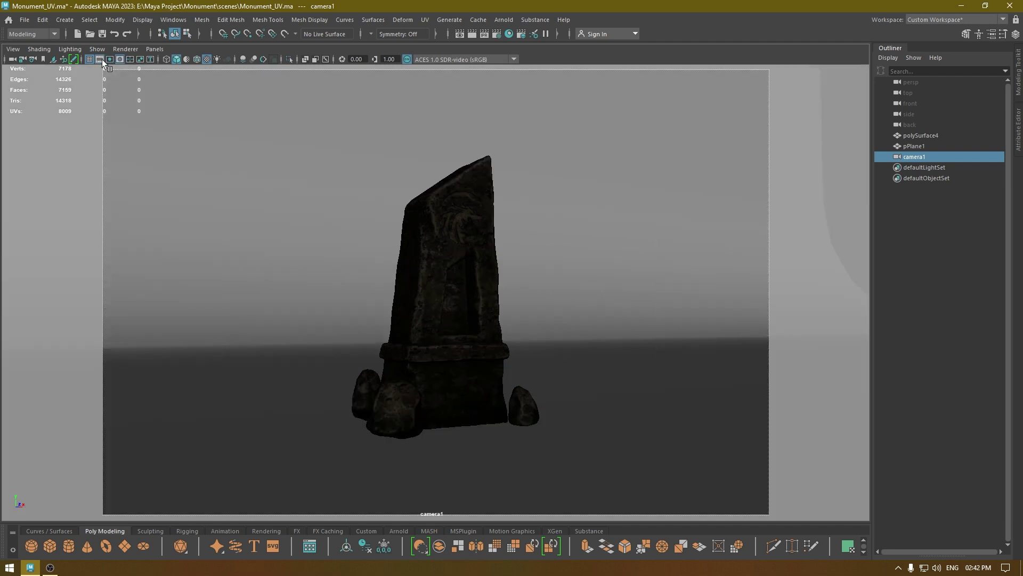
click(102, 59)
click(110, 59)
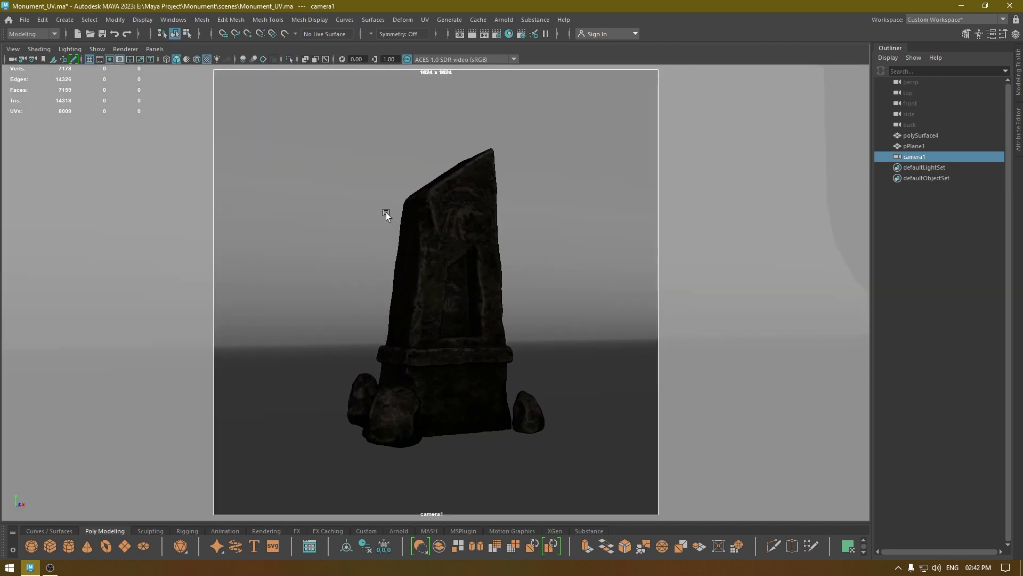
scroll(396, 231, up, 3)
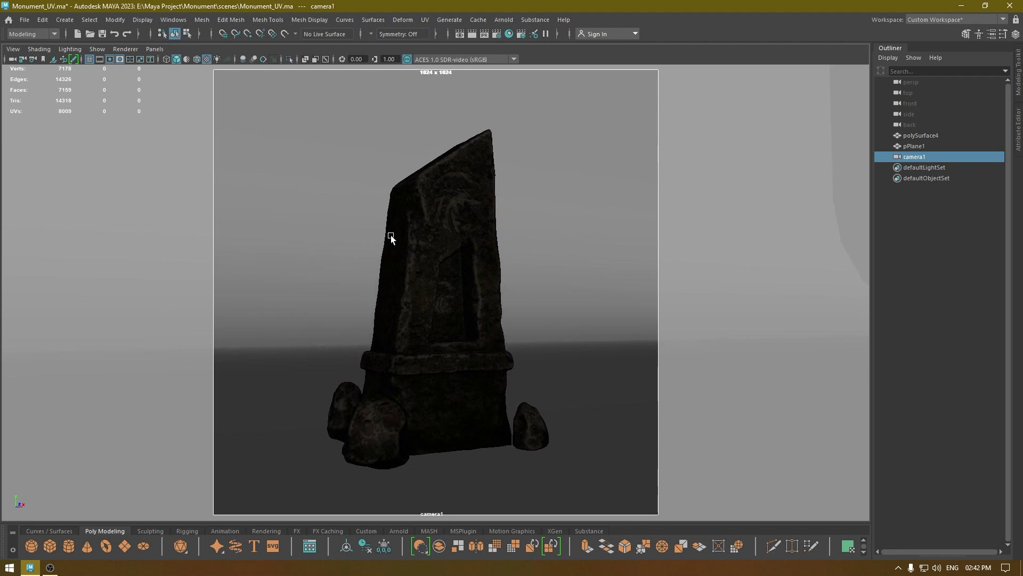
alt+middle_drag(479, 226, 465, 222)
scroll(471, 165, up, 2)
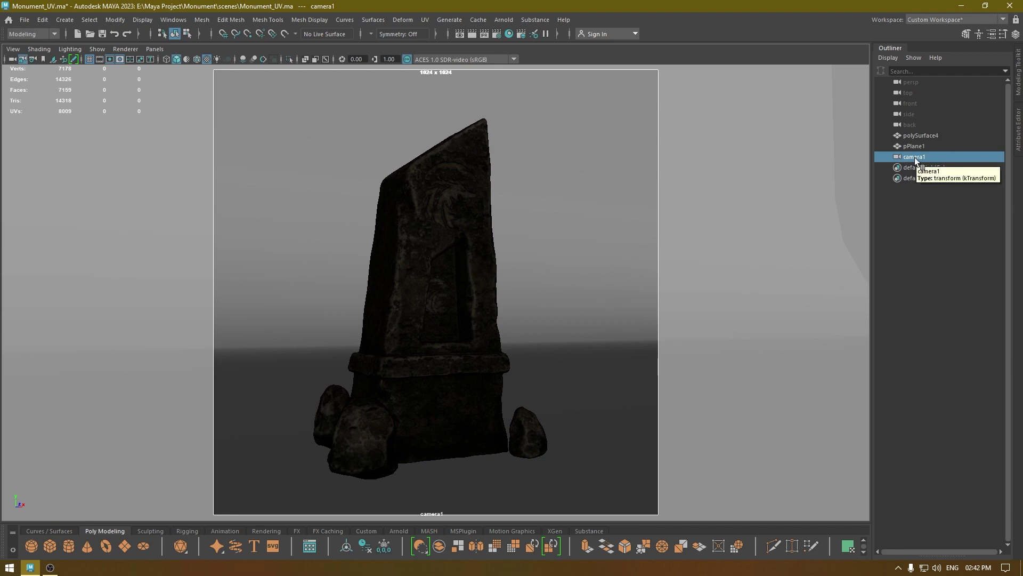
Return to the perspective view and assign a new Arnold aiStandardSurface material to the curved backdrop plane
key(space)
drag(628, 193, 622, 172)
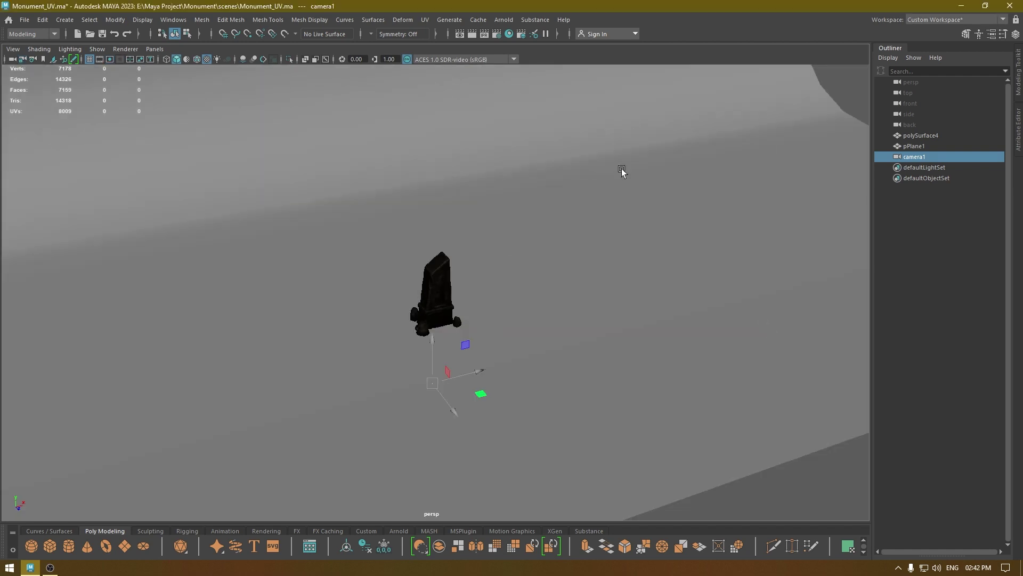
scroll(621, 172, down, 5)
alt+drag(485, 281, 451, 271)
click(610, 484)
alt+drag(578, 459, 692, 251)
click(692, 225)
right_click(636, 141)
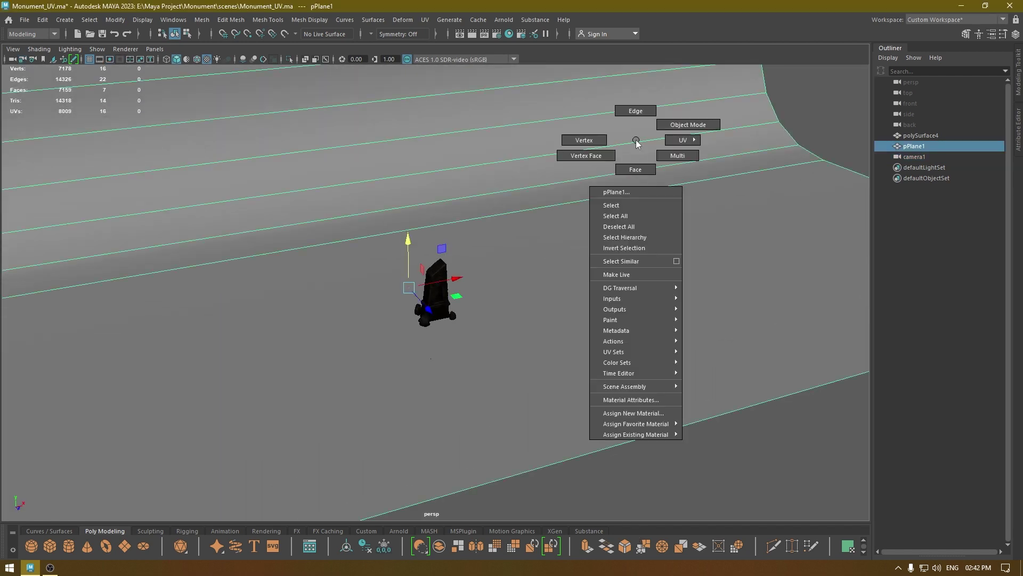
click(641, 412)
click(379, 267)
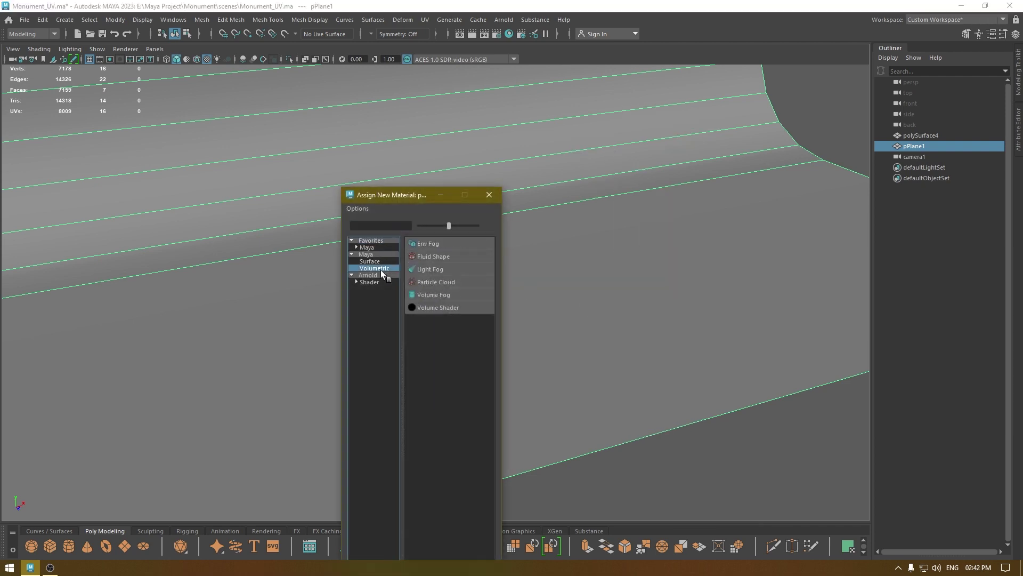
click(381, 275)
click(442, 423)
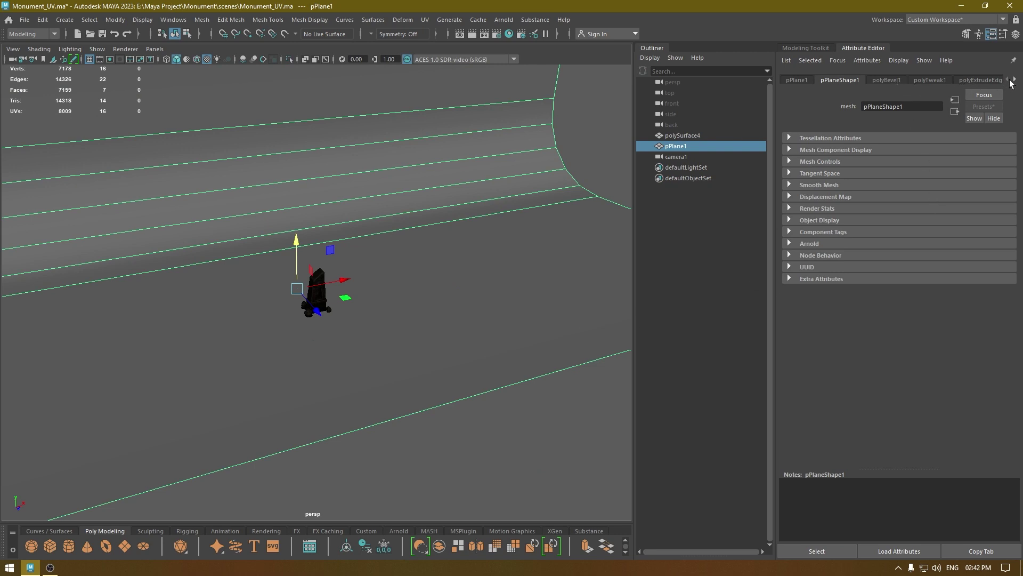
Darken the backdrop material's base colour to a mid grey, reduce its specular weight and raise its specular roughness
right_click(1015, 80)
click(986, 151)
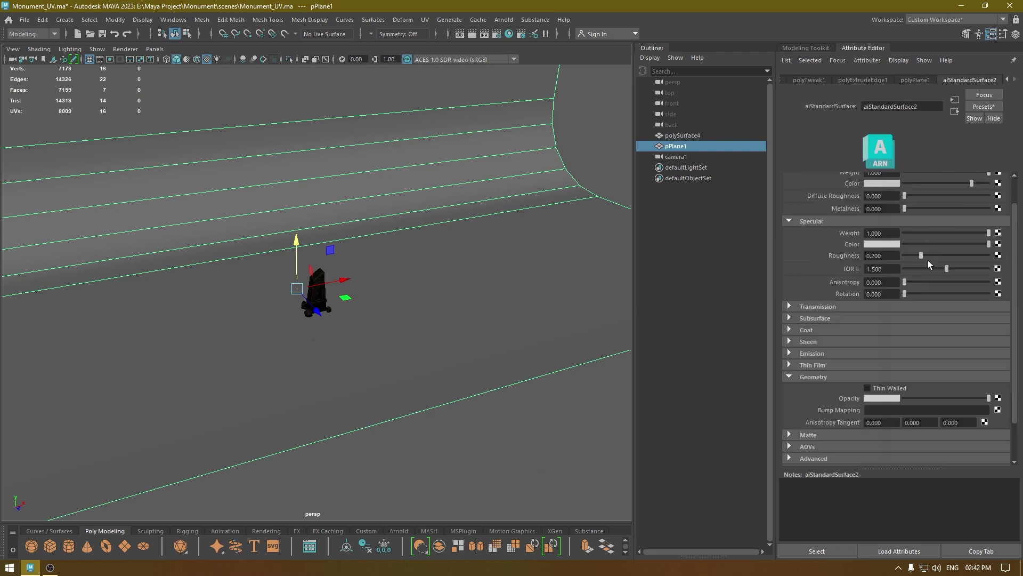
scroll(929, 261, up, 1)
drag(938, 218, 930, 219)
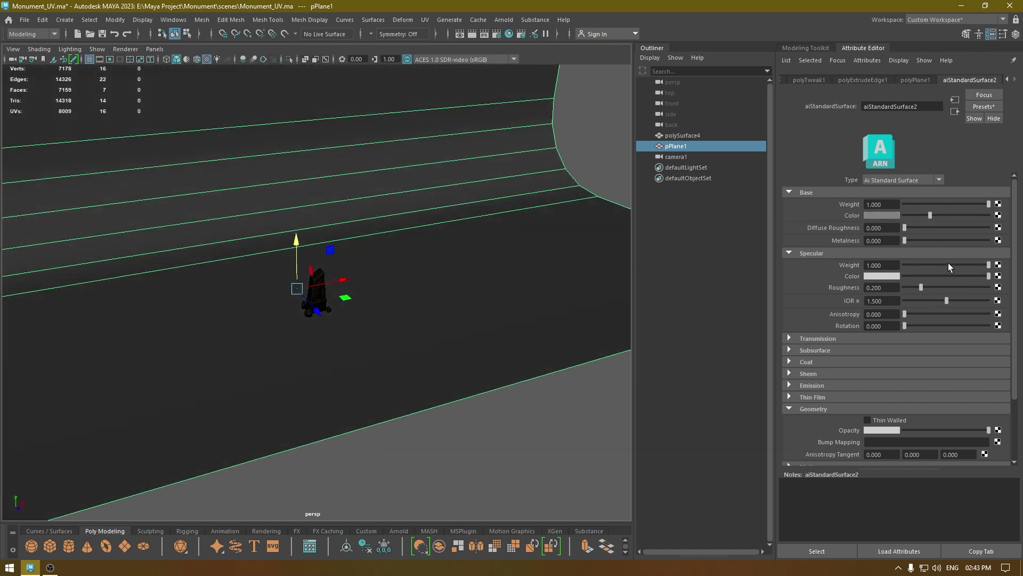
drag(950, 266, 859, 277)
drag(925, 289, 959, 289)
click(585, 155)
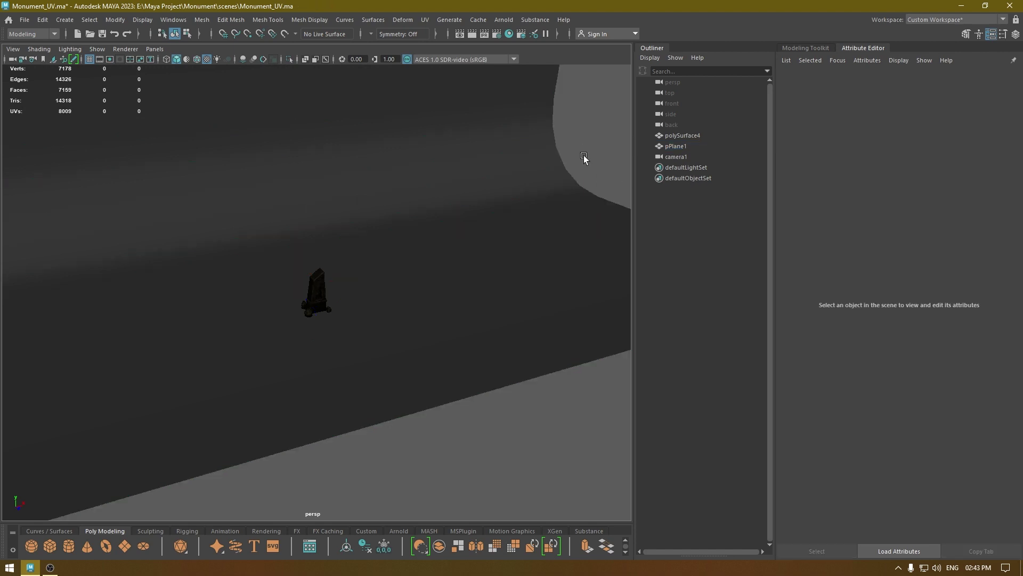
Show the modeling toolkit and add an Arnold area light to the scene
click(840, 50)
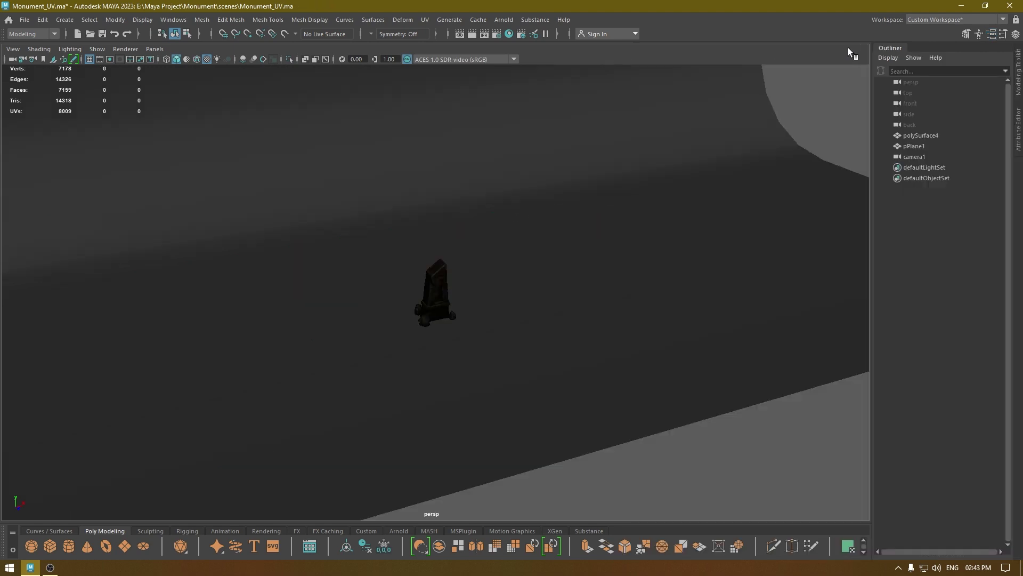
click(883, 51)
click(1018, 124)
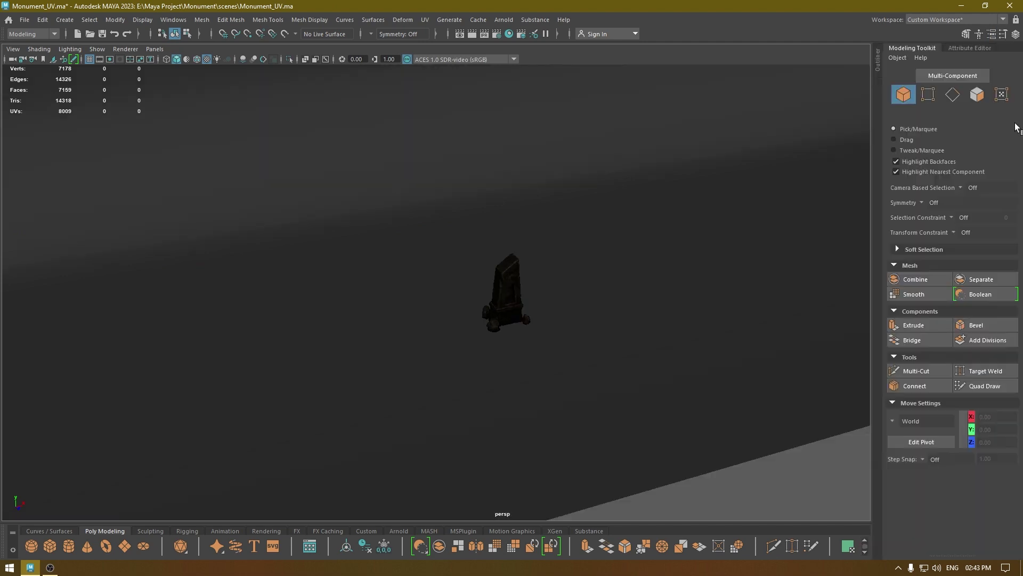
scroll(436, 224, down, 3)
alt+drag(437, 224, 494, 20)
click(497, 22)
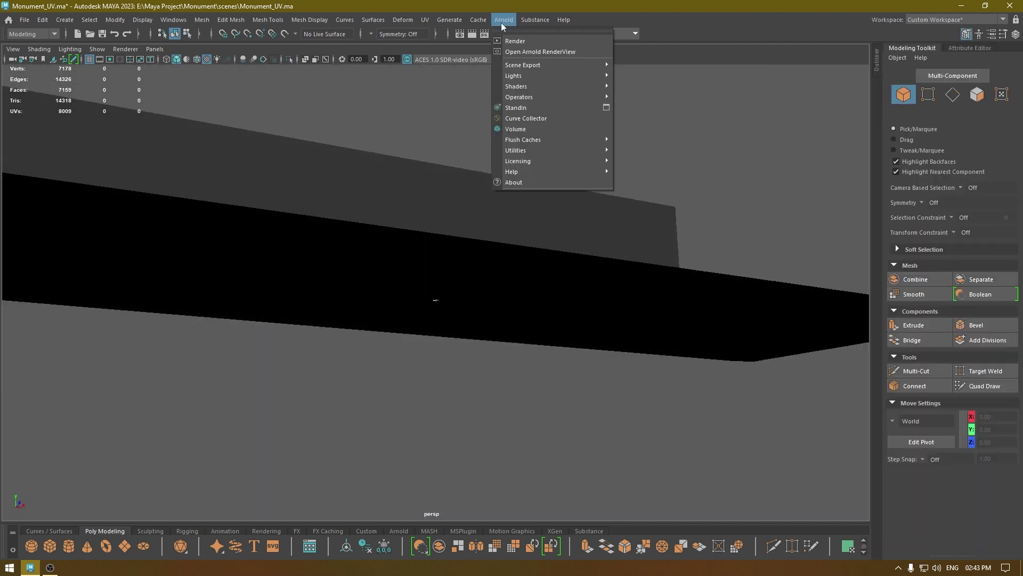
mouse_move(526, 76)
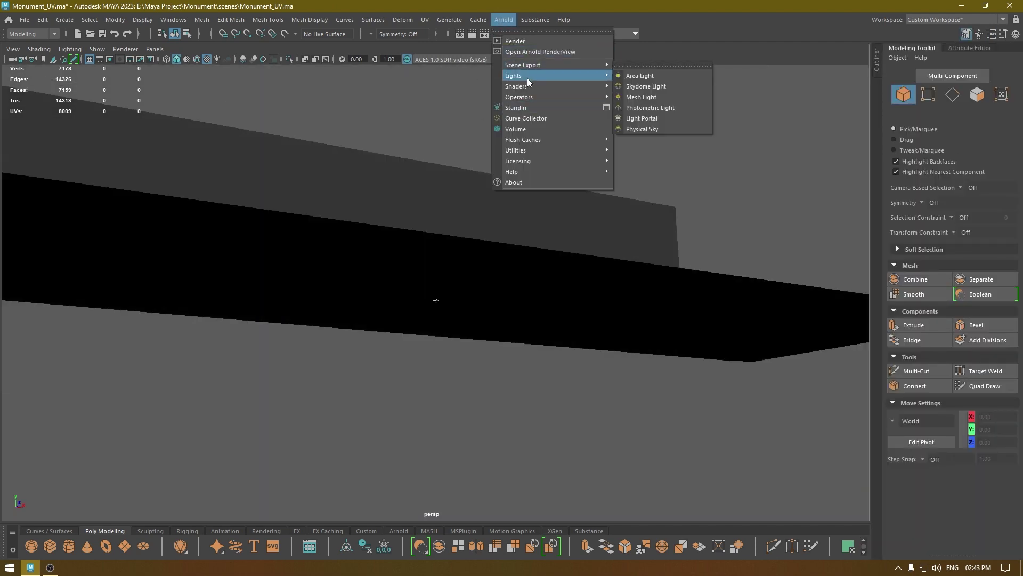
click(641, 80)
scroll(487, 247, down, 10)
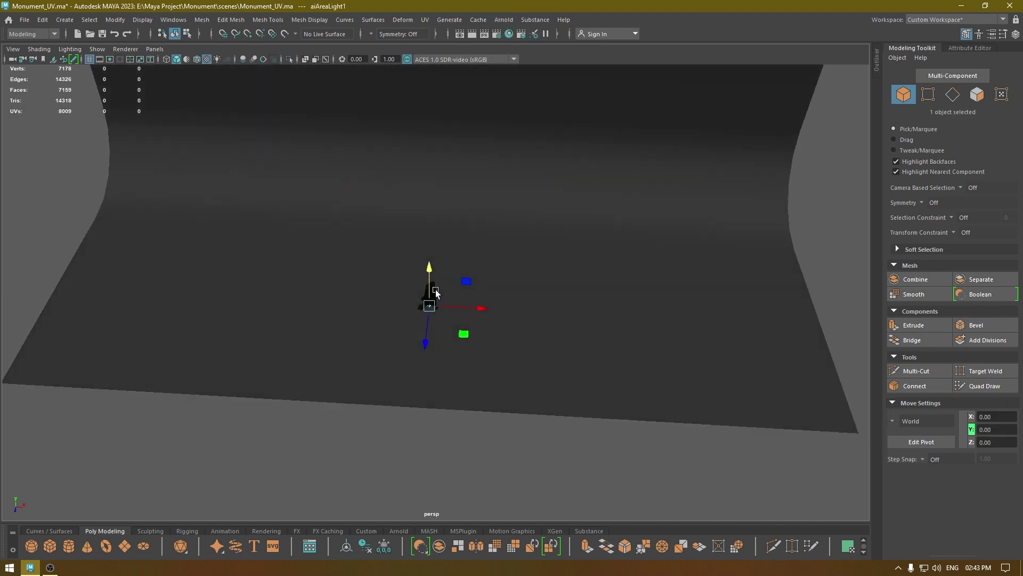
Scale up the area light and raise it above the monument to about Y 644
key(r)
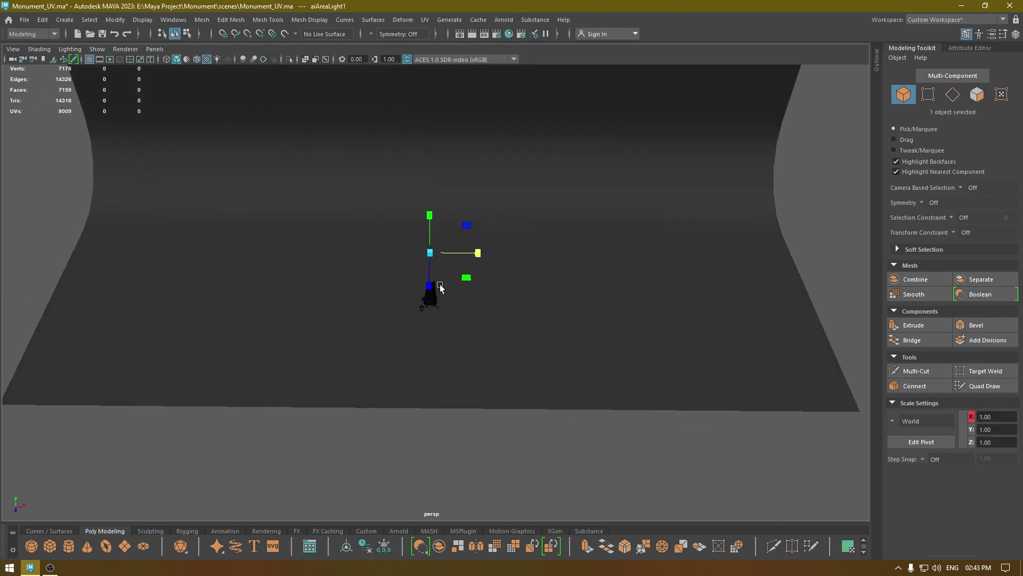
drag(429, 251, 399, 261)
key(w)
key(e)
key(ctrl+z)
key(w)
In the top view, scale the area light down uniformly to about 191
key(space)
alt+drag(505, 286, 373, 292)
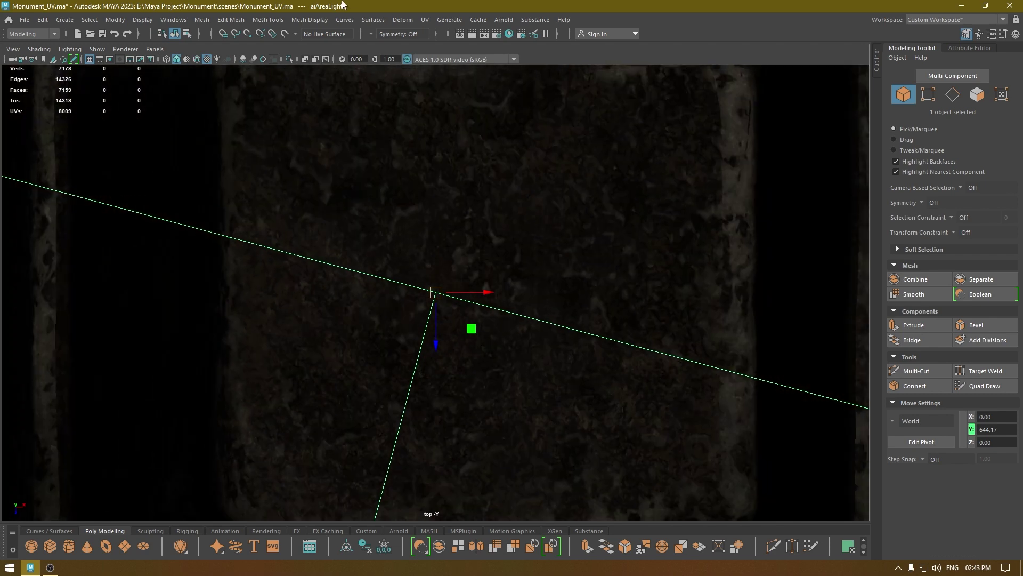
alt+right_drag(405, 266, 378, 4)
mouse_move(480, 415)
alt+right_down()
mouse_move(481, 250)
mouse_move(432, 125)
alt+right_up()
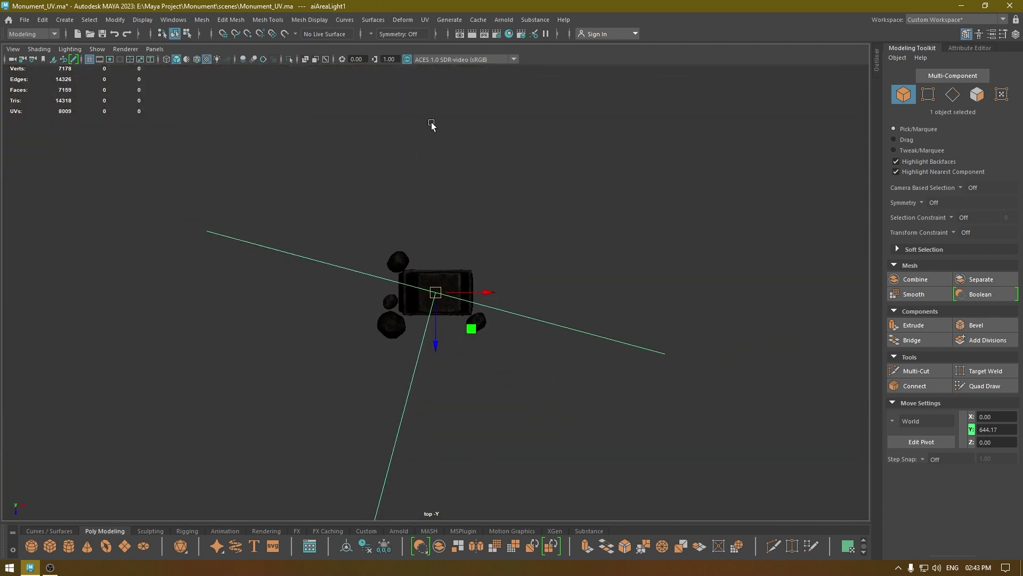
key(r)
drag(435, 292, 190, 378)
Place the area light behind the monument at about X -98, Z -292 and turn it to face the monument
key(w)
drag(439, 347, 475, 178)
key(e)
key(w)
drag(474, 133, 418, 135)
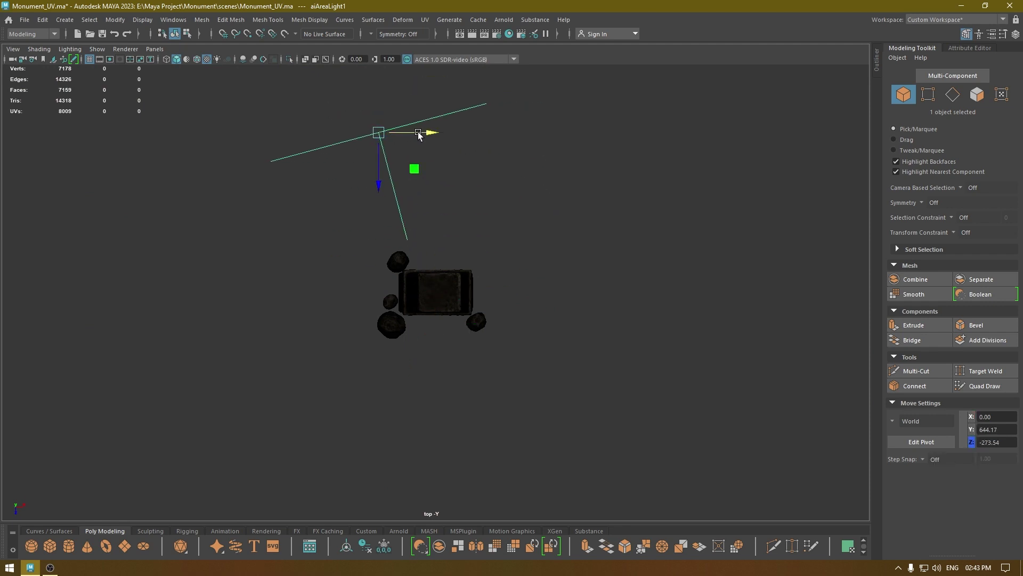
drag(380, 187, 430, 163)
key(space)
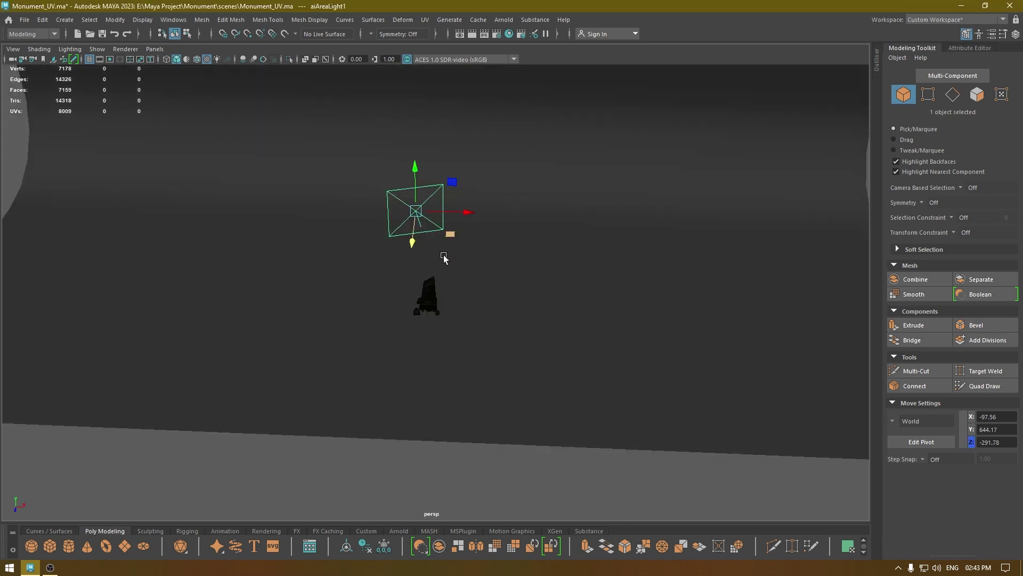
Look through the area light and aim it down at the monument from behind
alt+drag(444, 258, 449, 221)
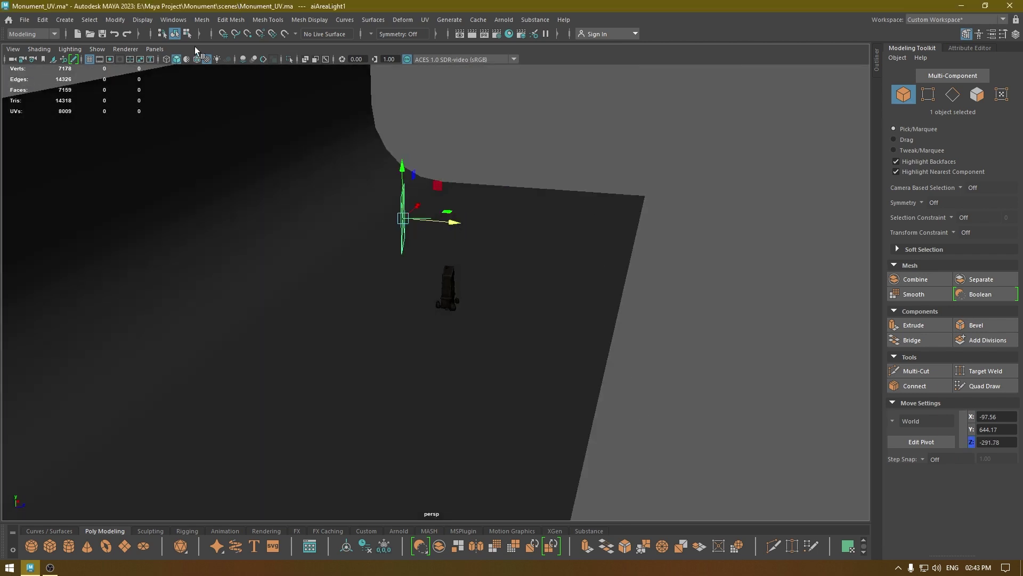
alt+drag(550, 311, 547, 370)
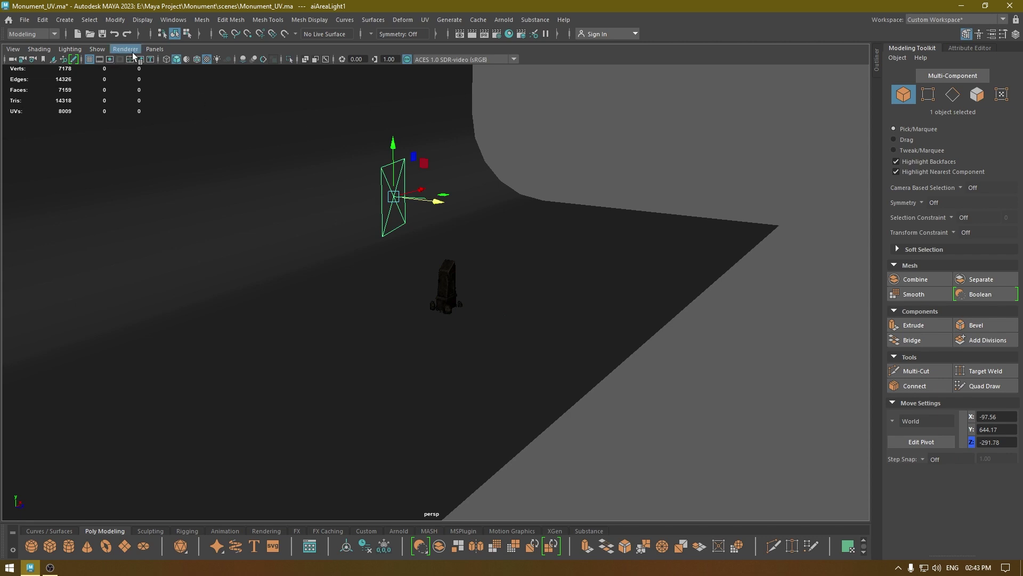
click(155, 48)
click(180, 90)
mouse_move(373, 290)
alt+right_down()
mouse_move(416, 366)
mouse_move(366, 203)
alt+right_up()
mouse_move(404, 508)
alt+right_down()
mouse_move(320, 20)
mouse_move(384, 80)
mouse_move(436, 366)
mouse_move(421, 409)
mouse_move(423, 376)
mouse_move(479, 362)
mouse_move(550, 420)
mouse_move(562, 341)
mouse_move(517, 153)
mouse_move(584, 490)
mouse_move(601, 382)
mouse_move(664, 525)
mouse_move(602, 370)
alt+right_up()
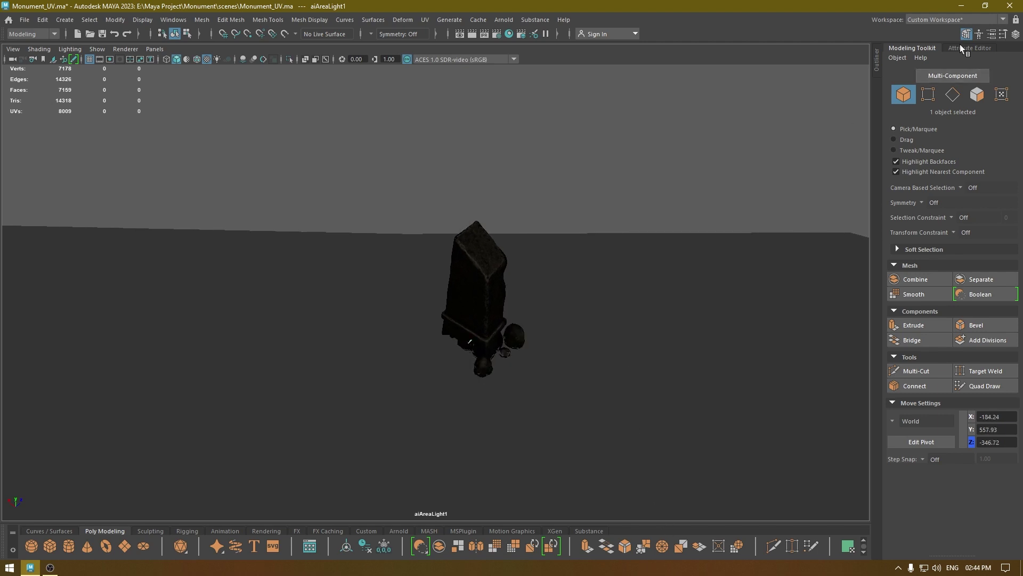
Set the far clip plane of the area light's look-through camera to 100000
click(962, 47)
alt+drag(497, 254, 695, 197)
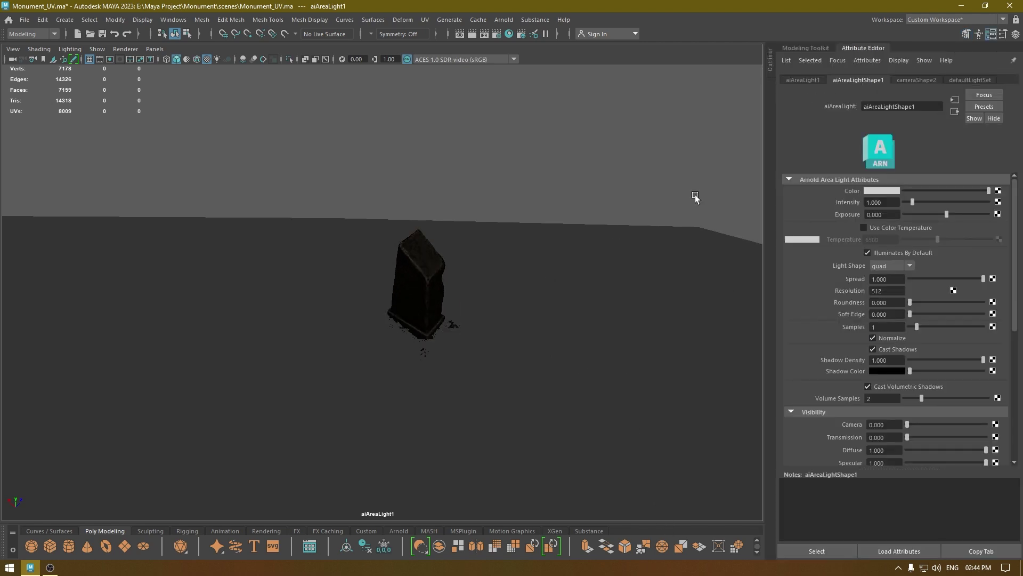
click(803, 78)
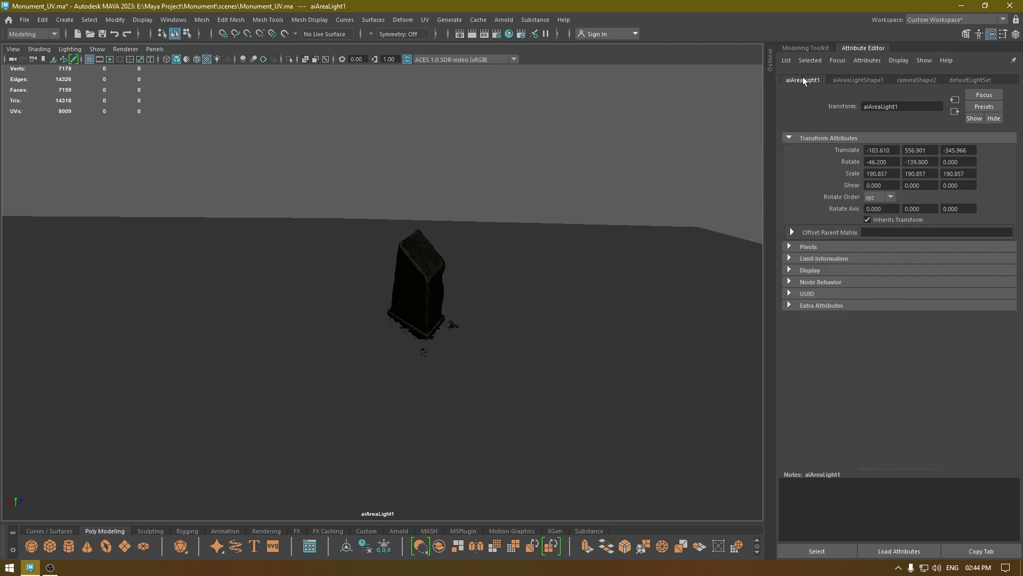
click(915, 80)
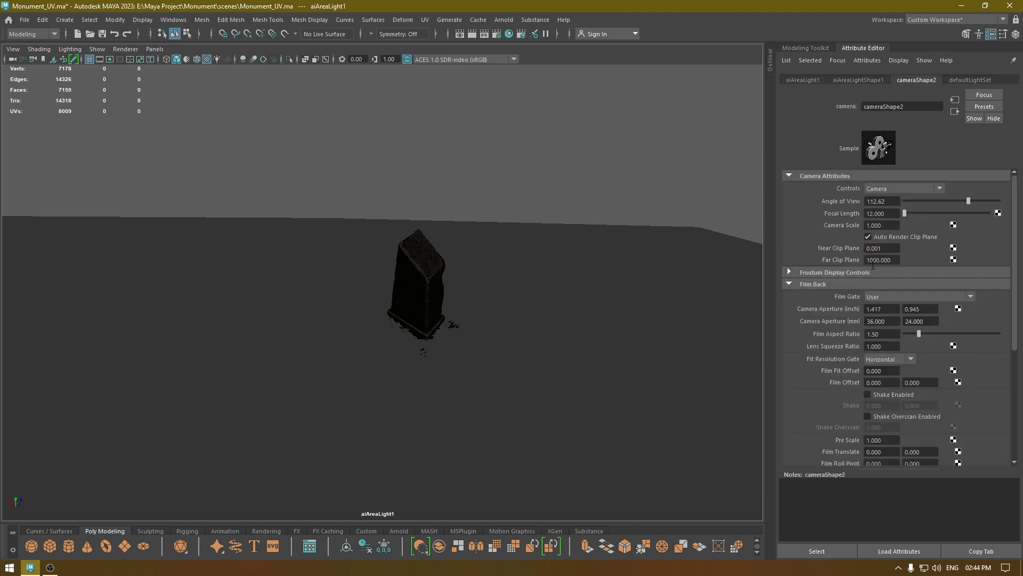
text(0)
key(Return)
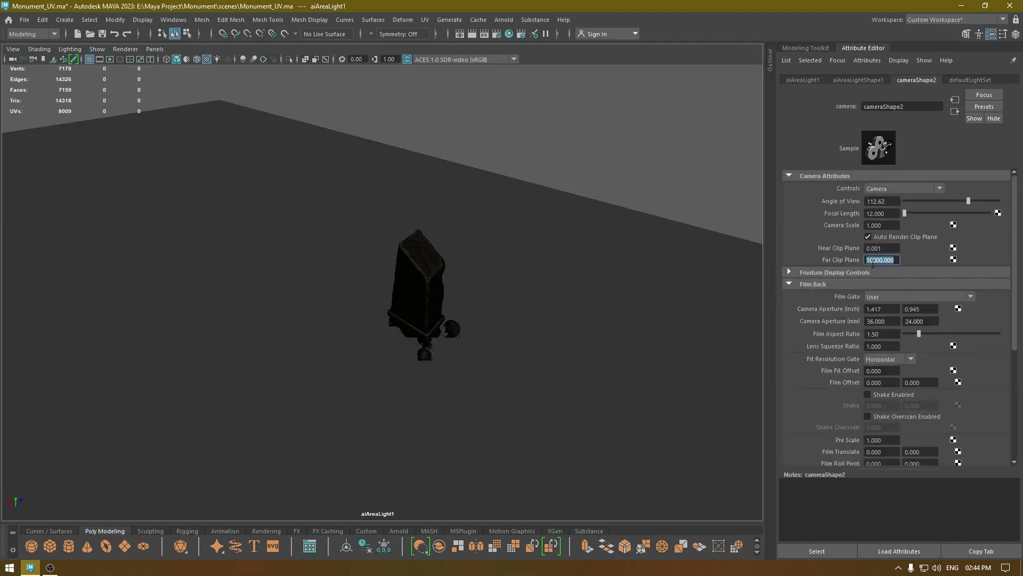
click(873, 260)
text(0)
key(Return)
click(877, 249)
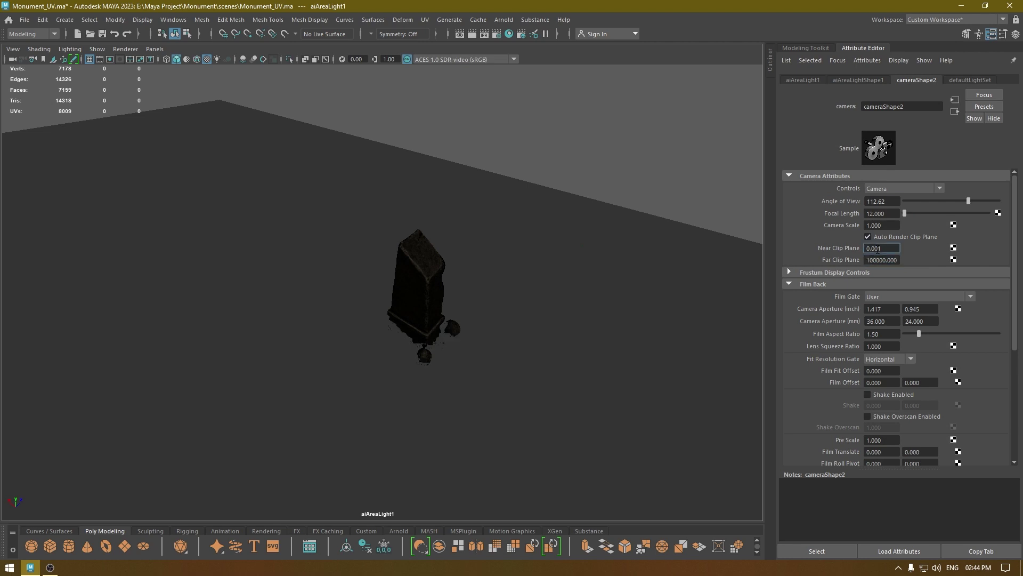
key(Return)
click(805, 48)
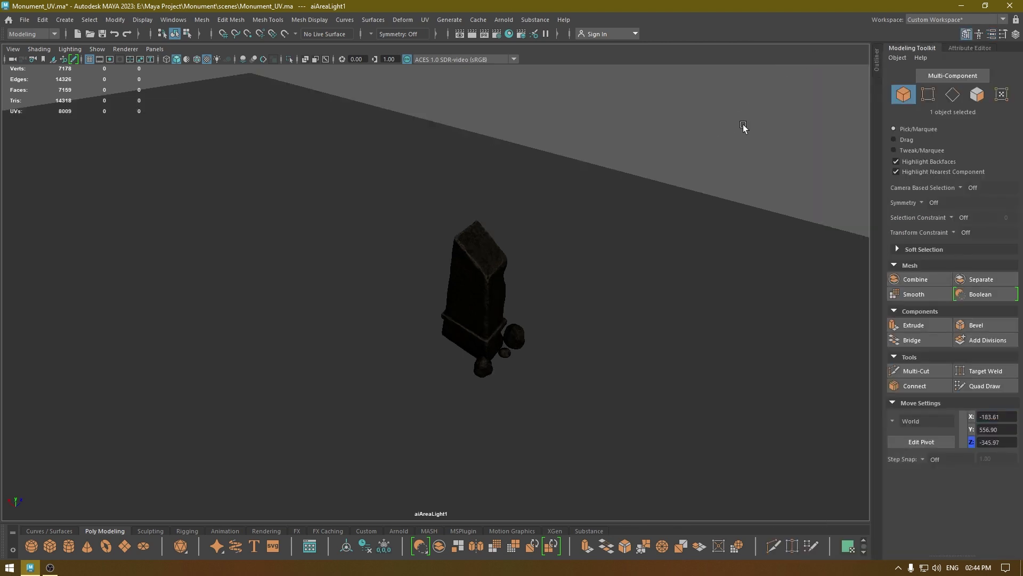
Reposition the area light through its own view to about X -256, Y 565, Z -312, and return to the perspective view
scroll(587, 354, up, 2)
scroll(641, 434, down, 3)
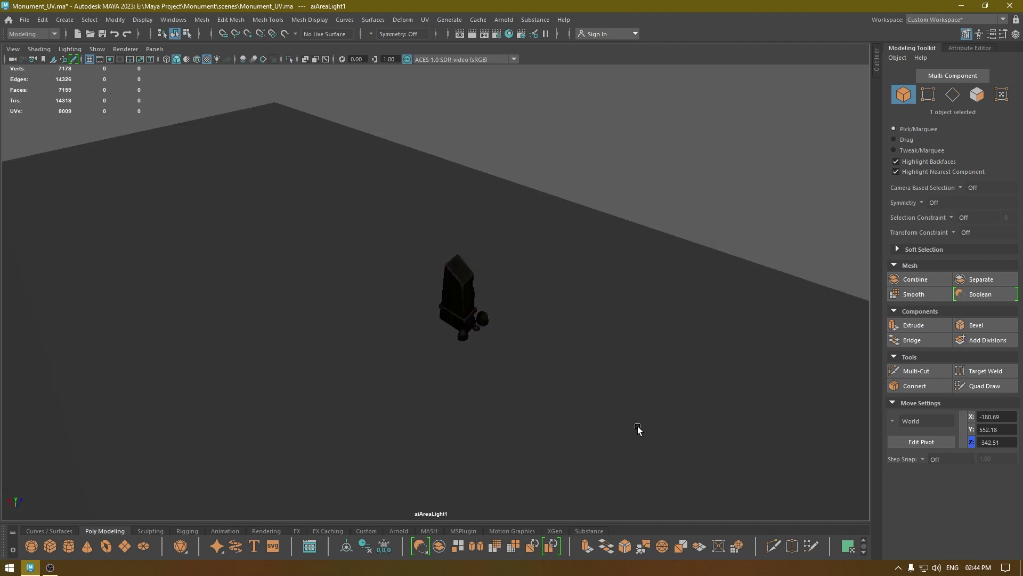
alt+right_drag(523, 160, 714, 571)
alt+right_drag(578, 168, 577, 346)
alt+right_drag(547, 273, 510, 179)
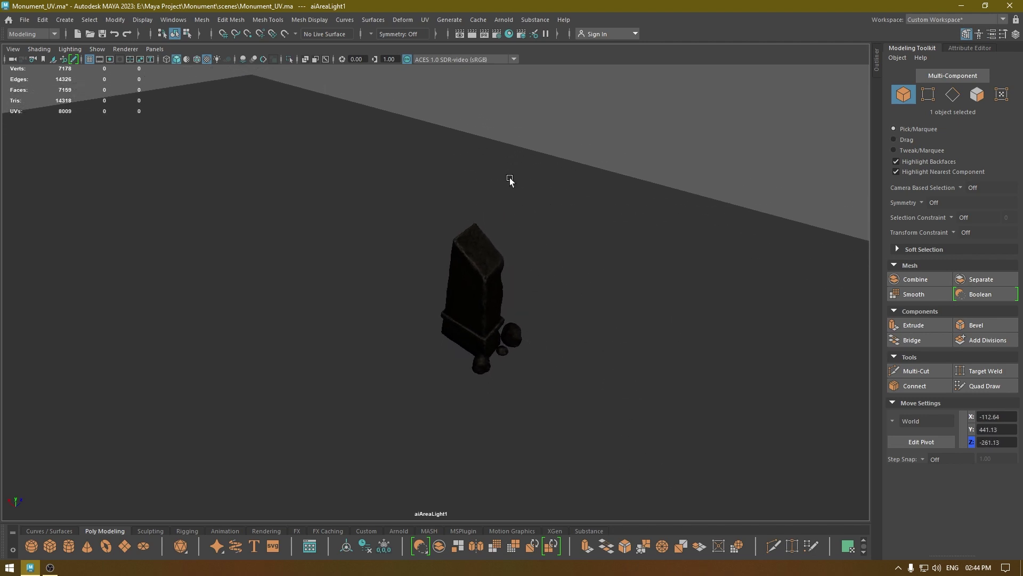
alt+middle_drag(615, 235, 493, 219)
key(space)
drag(494, 219, 493, 190)
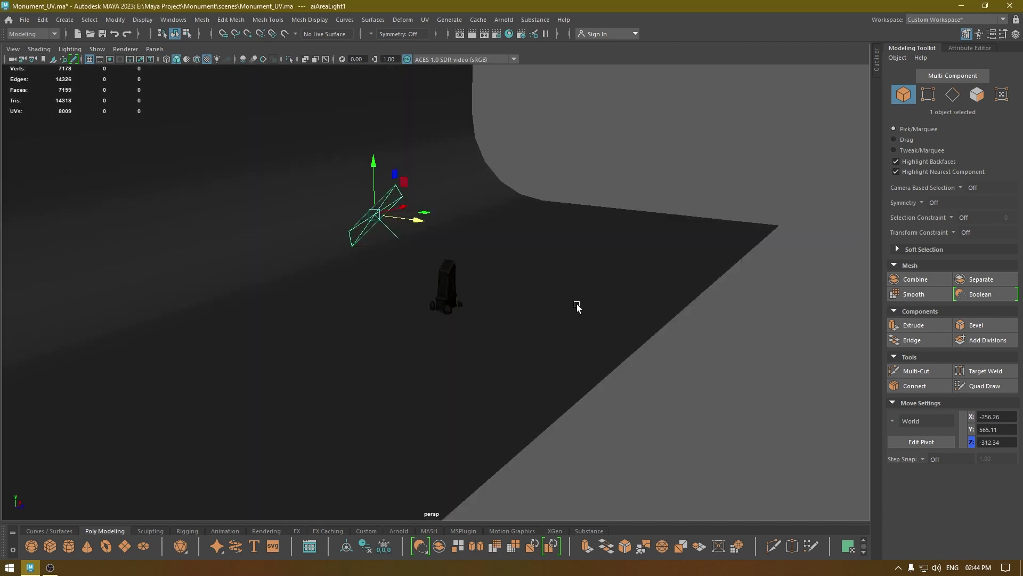
Inspect the area light's placement relative to the monument from the front
alt+drag(578, 306, 474, 299)
alt+right_drag(476, 302, 539, 548)
alt+right_drag(498, 213, 513, 279)
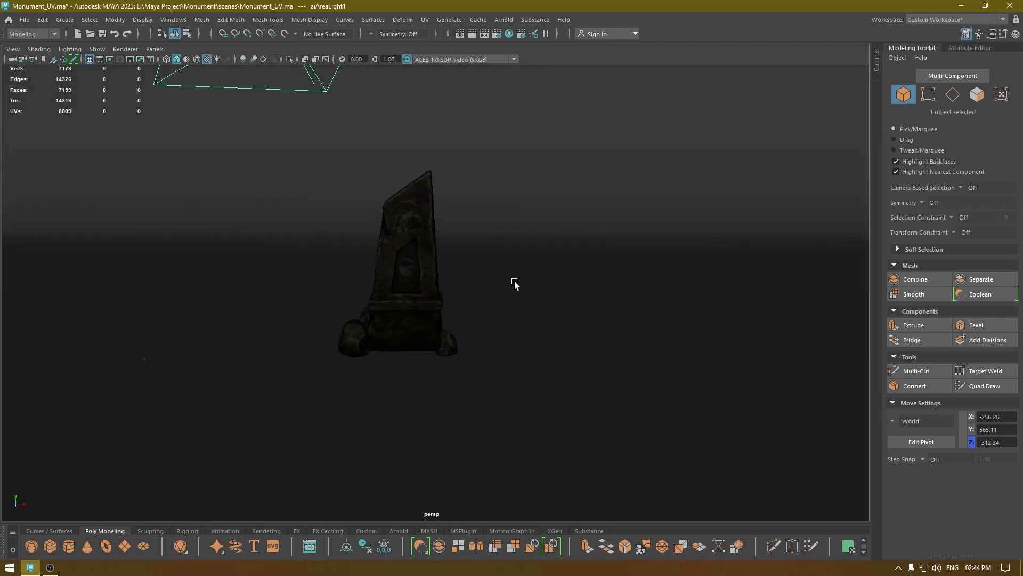
alt+drag(525, 169, 491, 158)
alt+right_drag(491, 159, 515, 214)
alt+drag(515, 216, 515, 283)
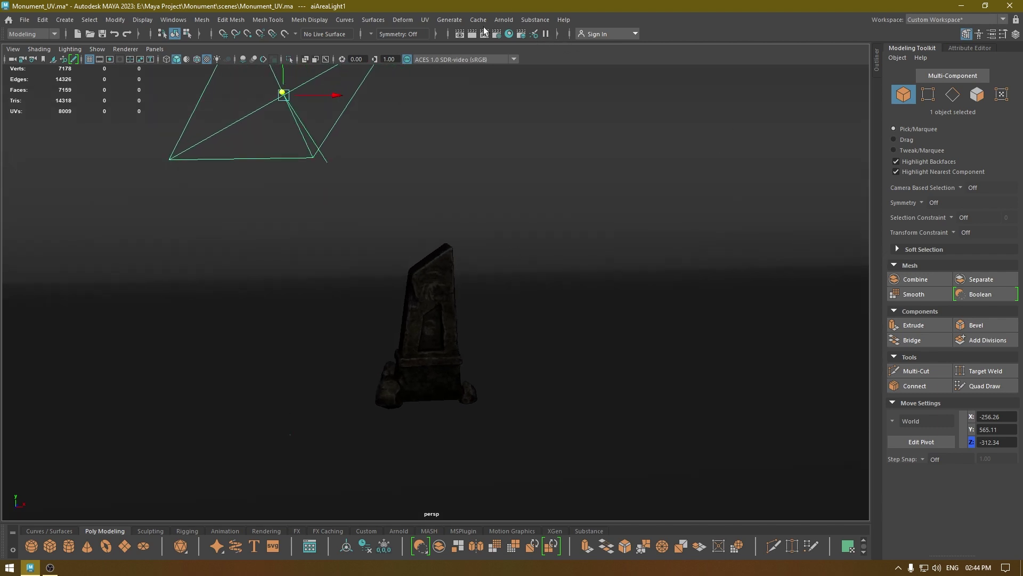
Set the Arnold render device to GPU, and review the sampling and common options in the render settings
click(495, 34)
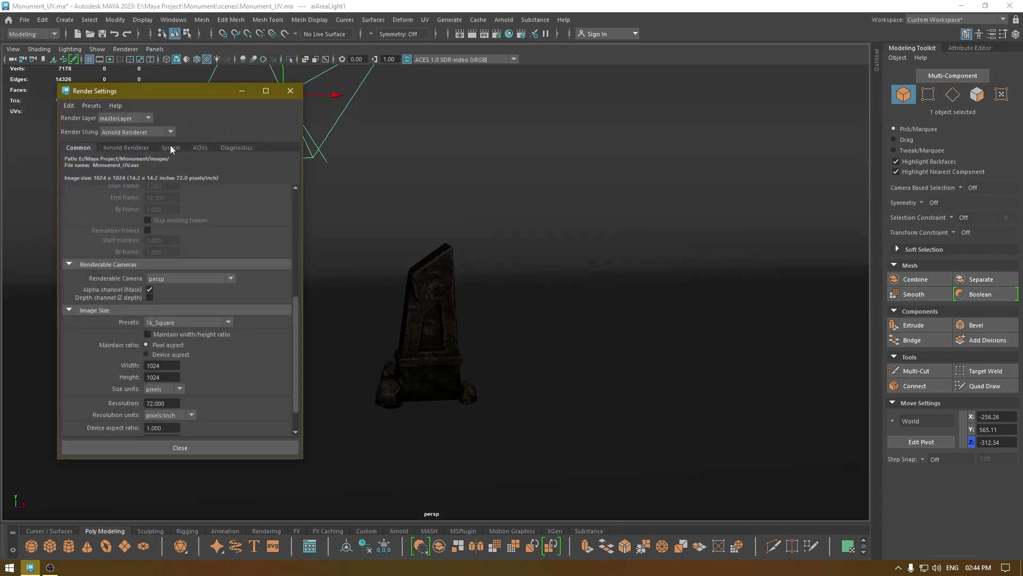
click(171, 147)
click(164, 172)
click(164, 192)
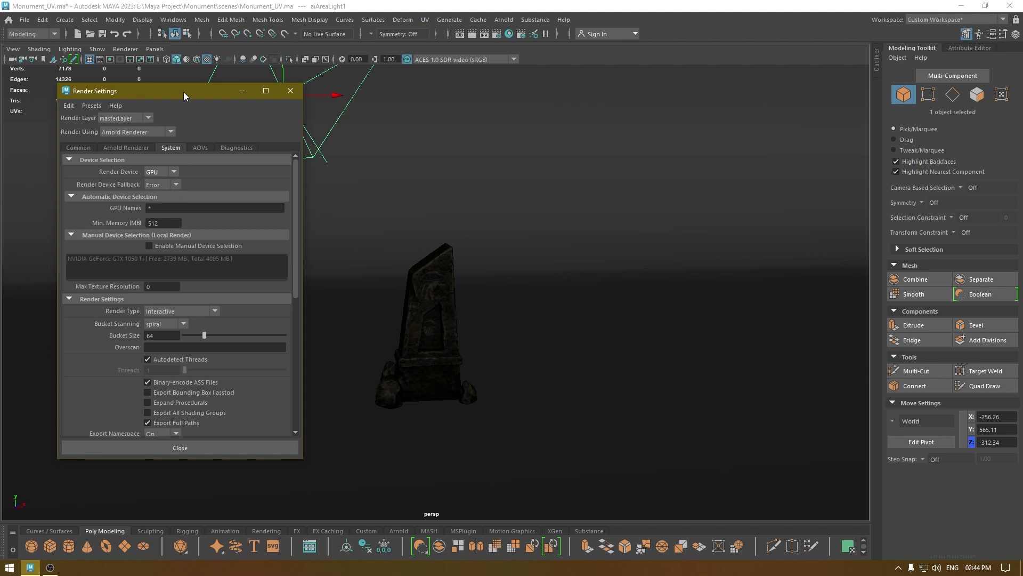
drag(184, 92, 588, 56)
click(530, 112)
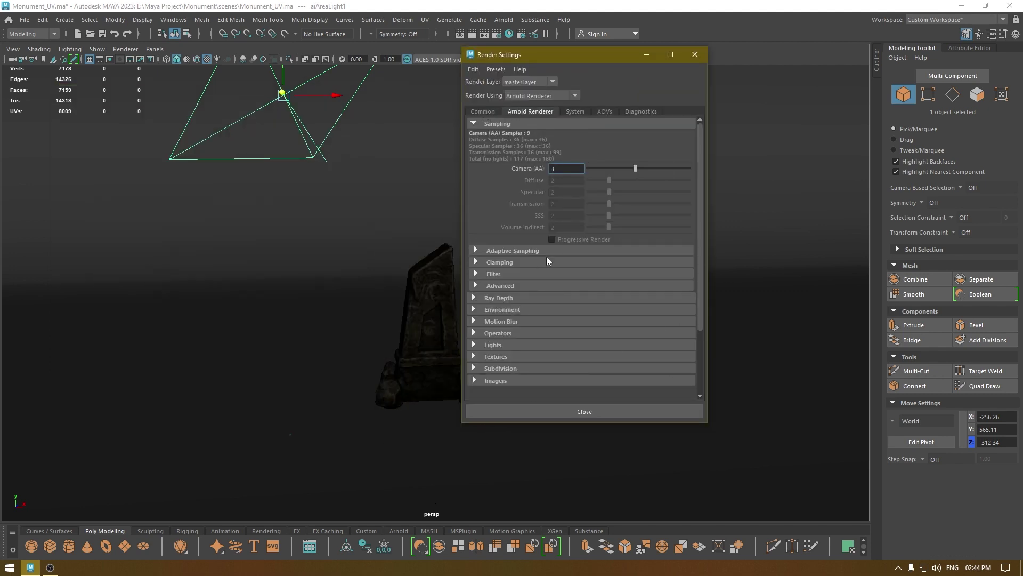
click(486, 114)
click(695, 54)
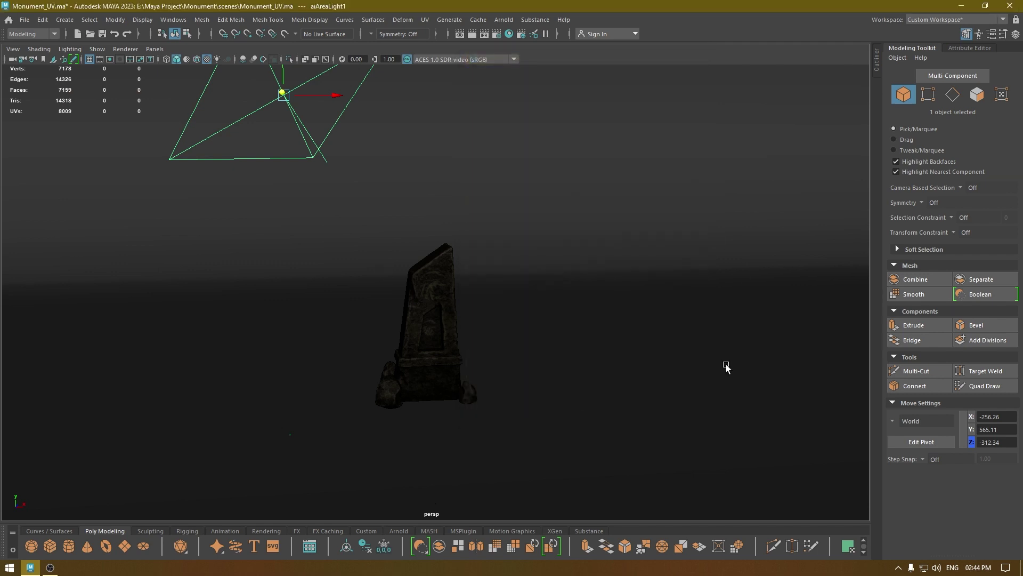
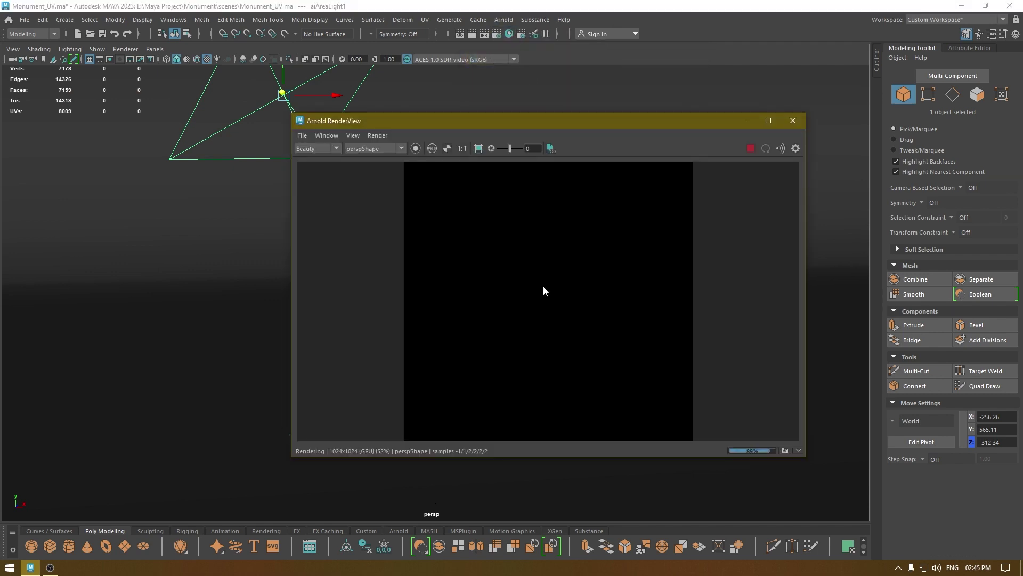
Render the scene through cameraShape1 and open the area light's attributes beside the Arnold RenderView
click(395, 148)
click(379, 162)
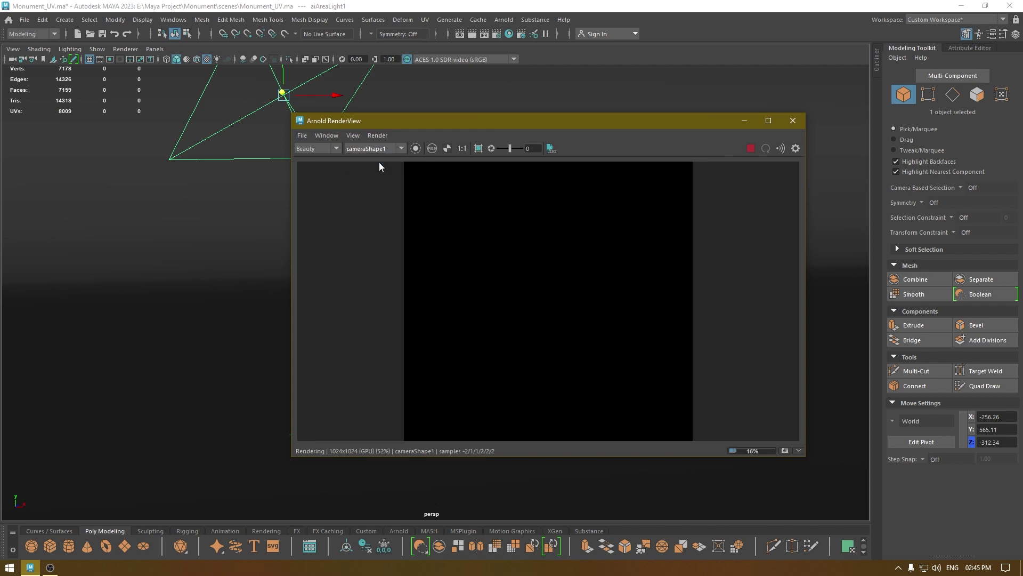
click(283, 97)
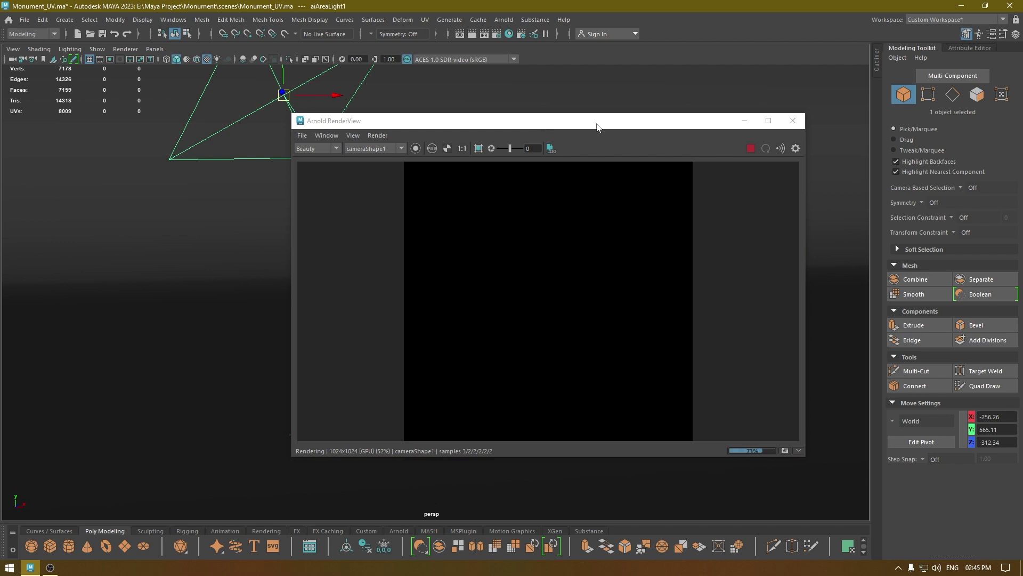
click(965, 48)
drag(628, 124, 463, 121)
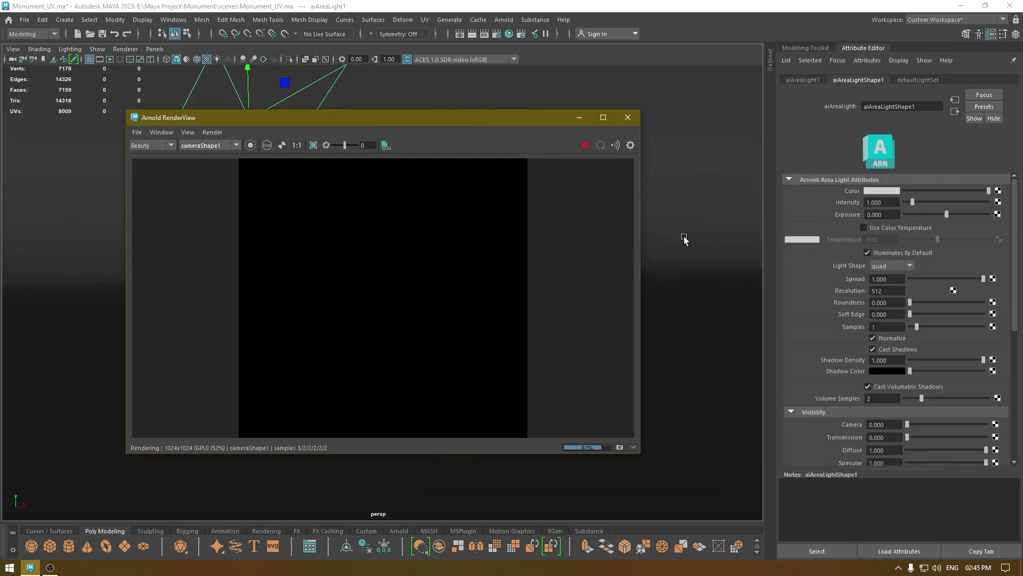
Turn off Normalize for the first area light and set its exposure to 3
click(888, 338)
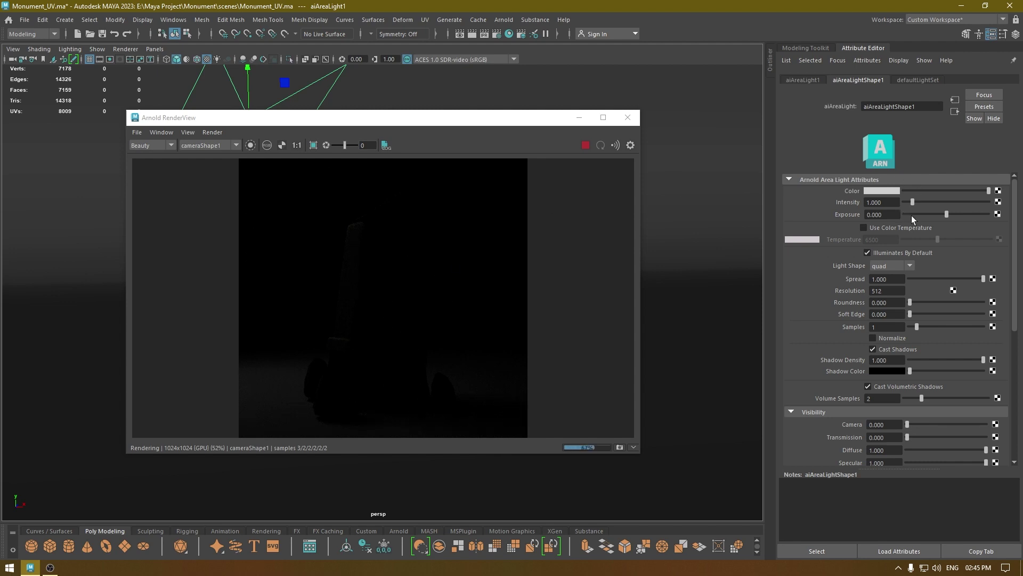
drag(948, 213, 966, 213)
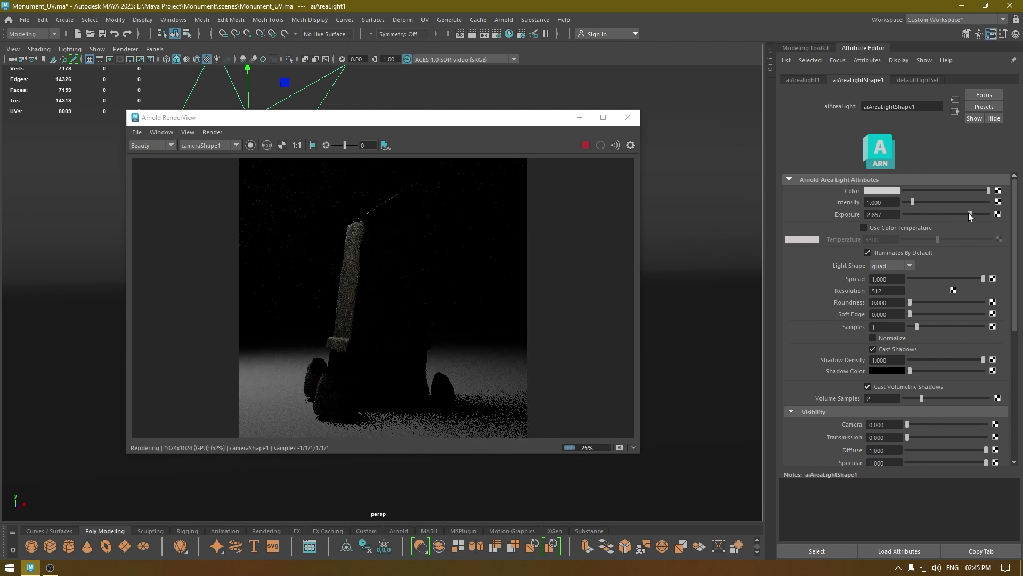
click(899, 214)
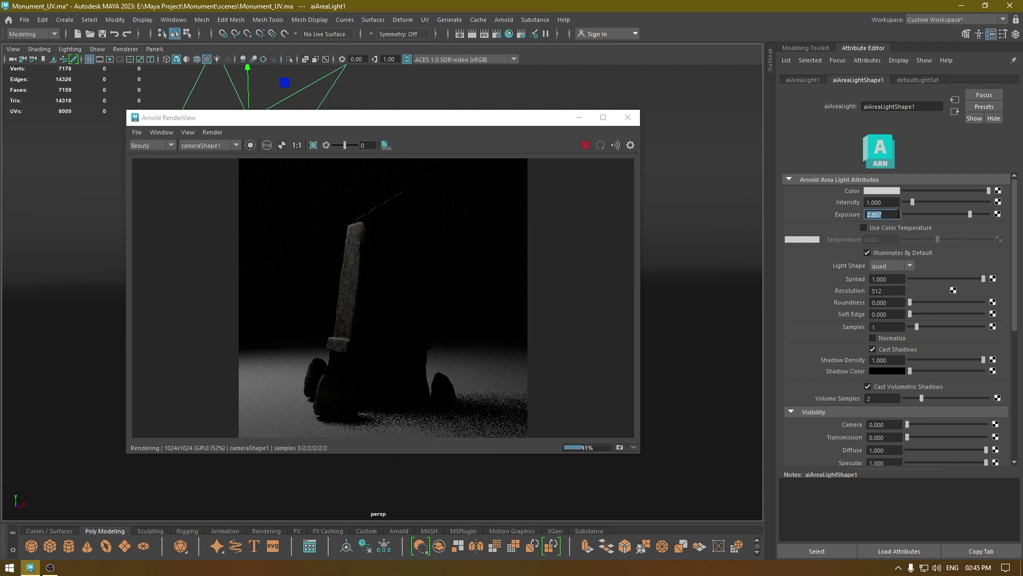
Tint the first area light a very pale red, with a hue of about 8 and low saturation
click(875, 191)
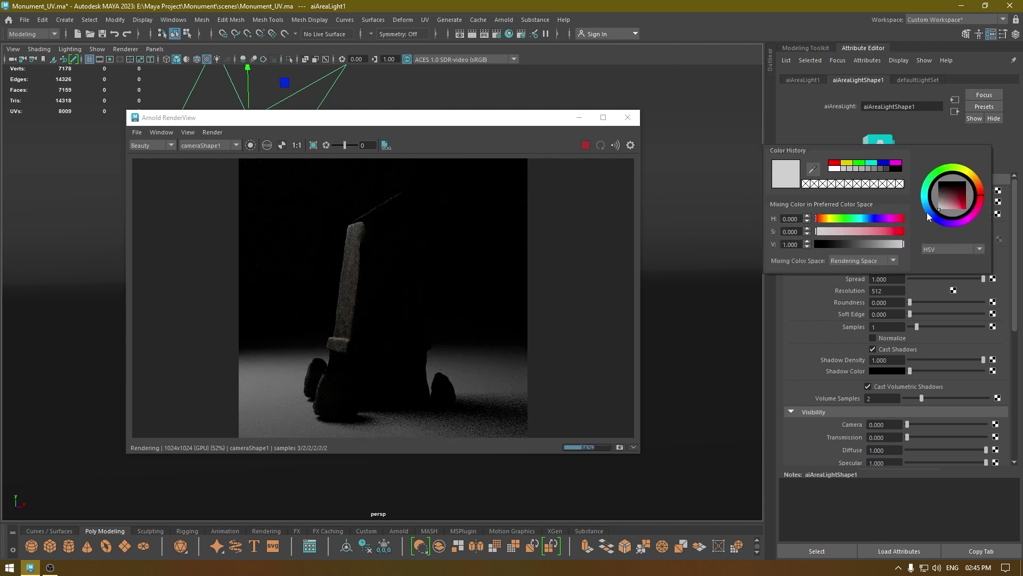
click(978, 184)
click(970, 200)
drag(970, 200, 978, 210)
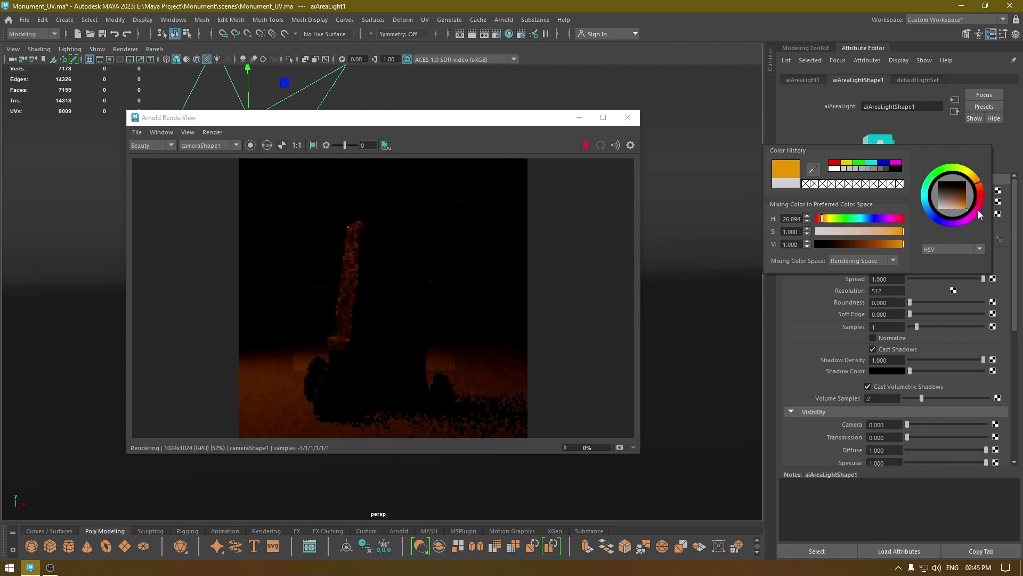
click(981, 192)
click(981, 192)
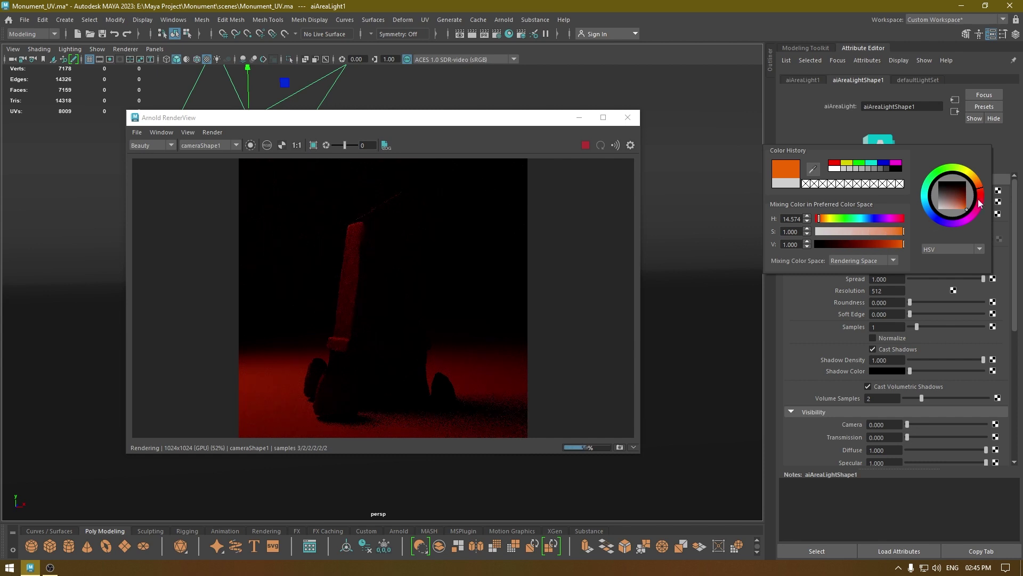
click(981, 194)
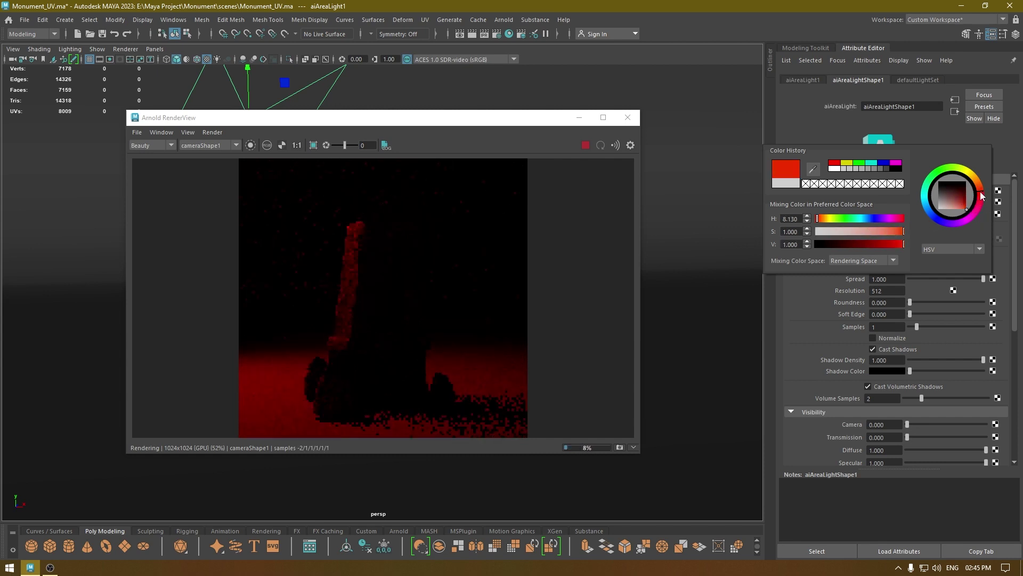
click(828, 231)
drag(825, 232, 834, 231)
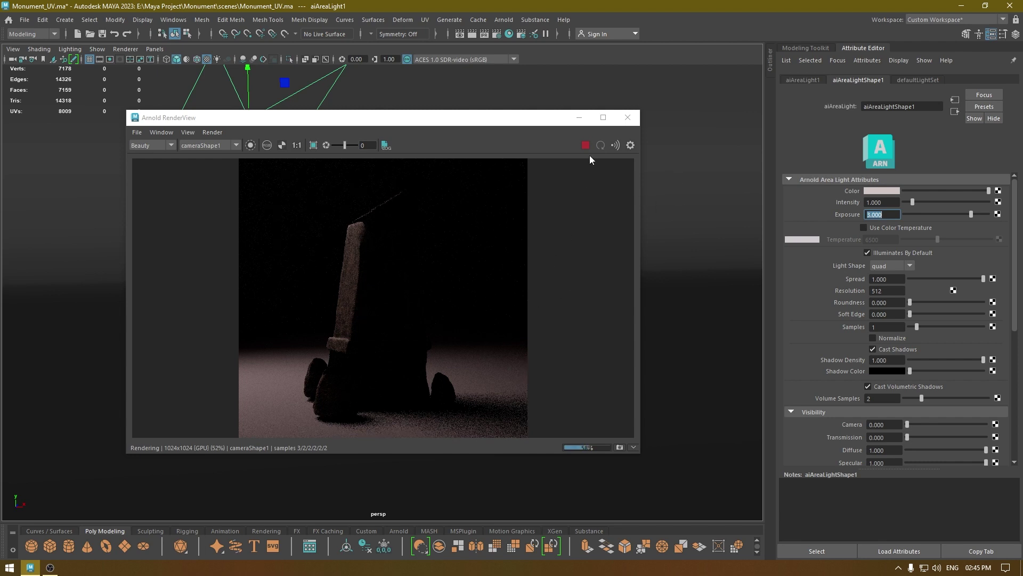
click(873, 189)
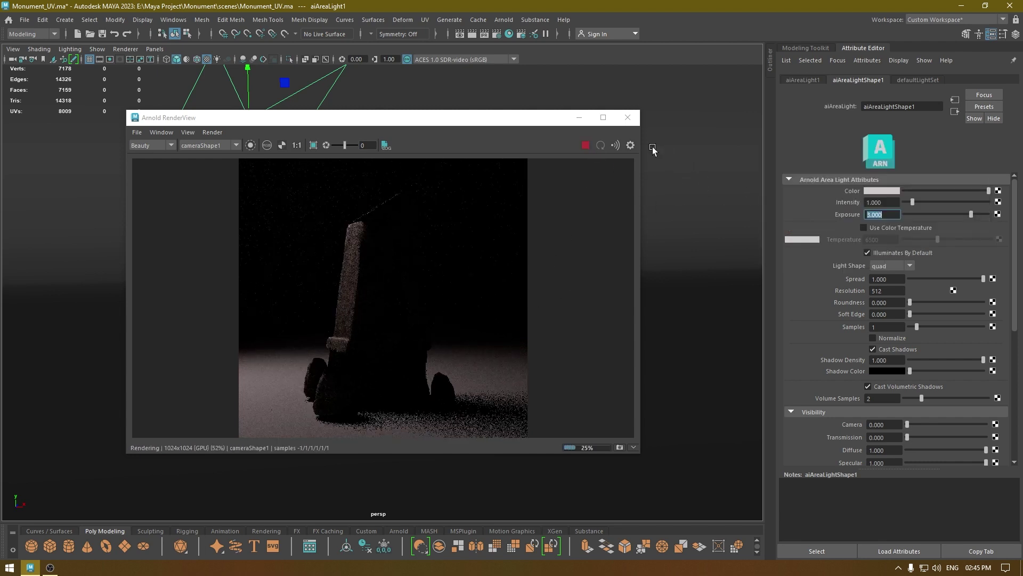
Close the render view and add a second Arnold area light to the scene
click(629, 120)
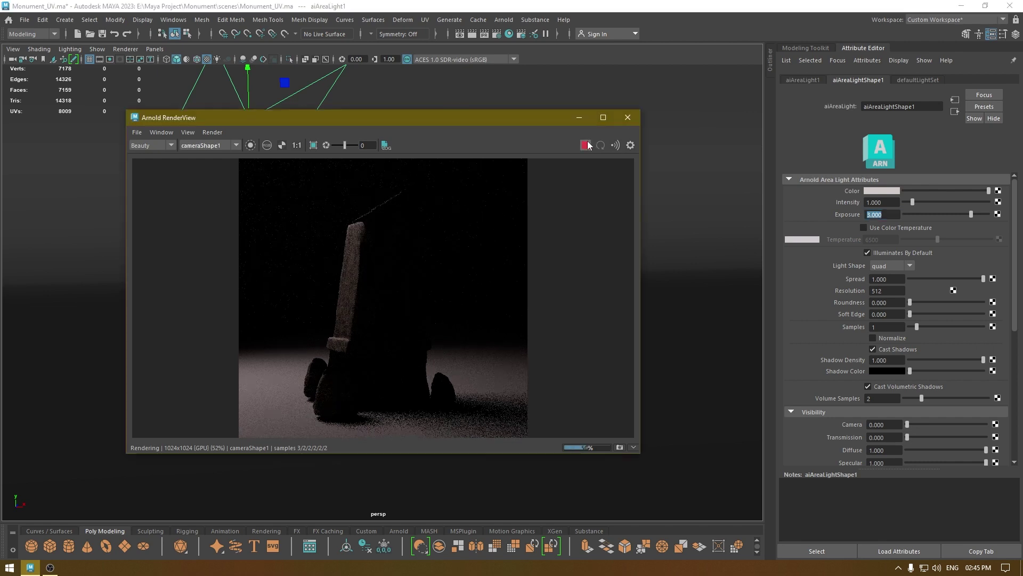
scroll(528, 250, down, 4)
mouse_move(416, 211)
alt+mouse_down()
mouse_move(454, 238)
mouse_move(407, 206)
alt+mouse_up()
scroll(455, 237, down, 1)
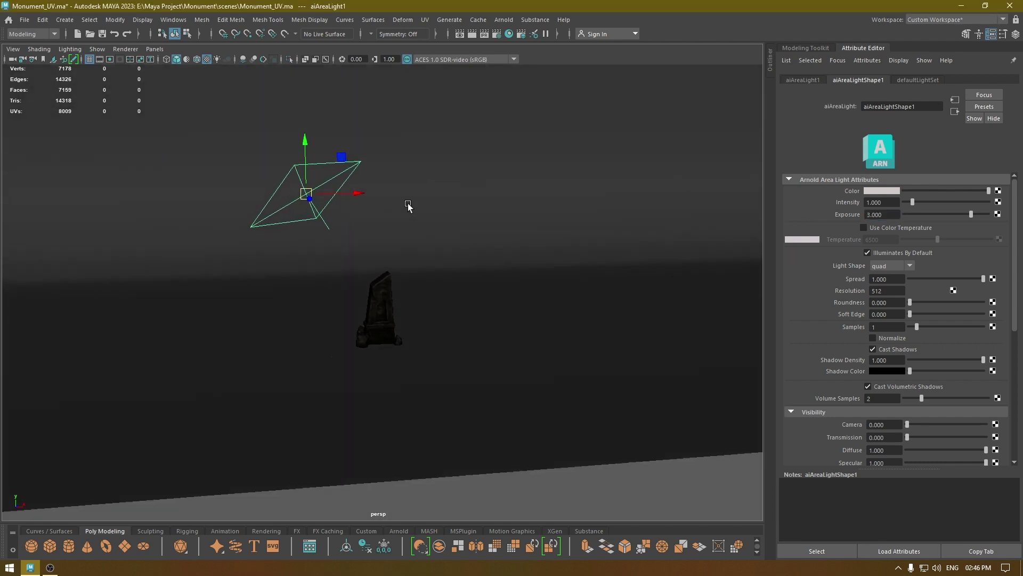
click(504, 19)
mouse_move(519, 75)
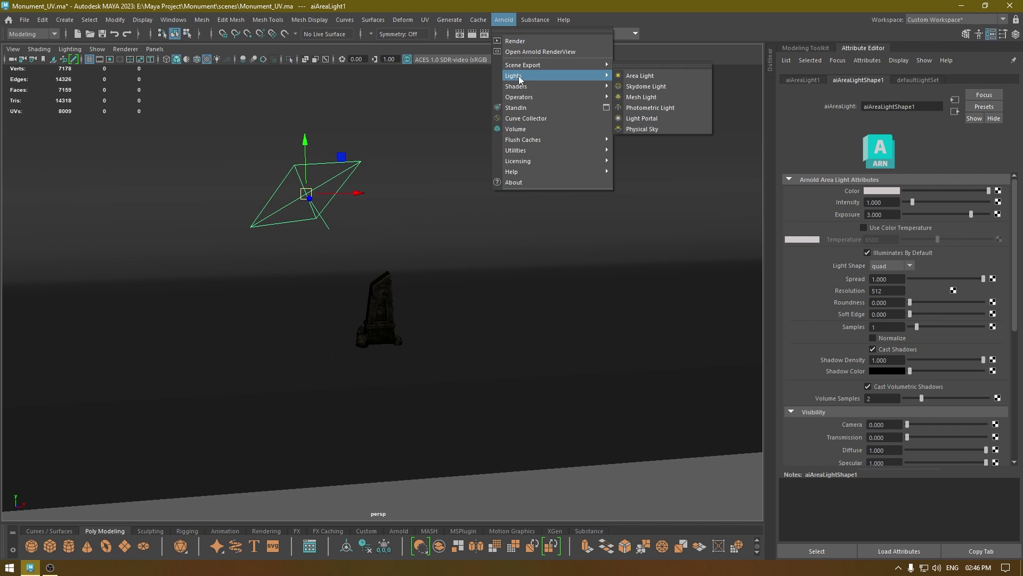
click(618, 76)
Raise the second area light, place it in front of the monument, and switch to the top view
alt+drag(408, 310, 435, 366)
key(w)
drag(390, 300, 383, 263)
drag(401, 312, 461, 393)
key(space)
drag(460, 393, 397, 388)
scroll(394, 331, down, 4)
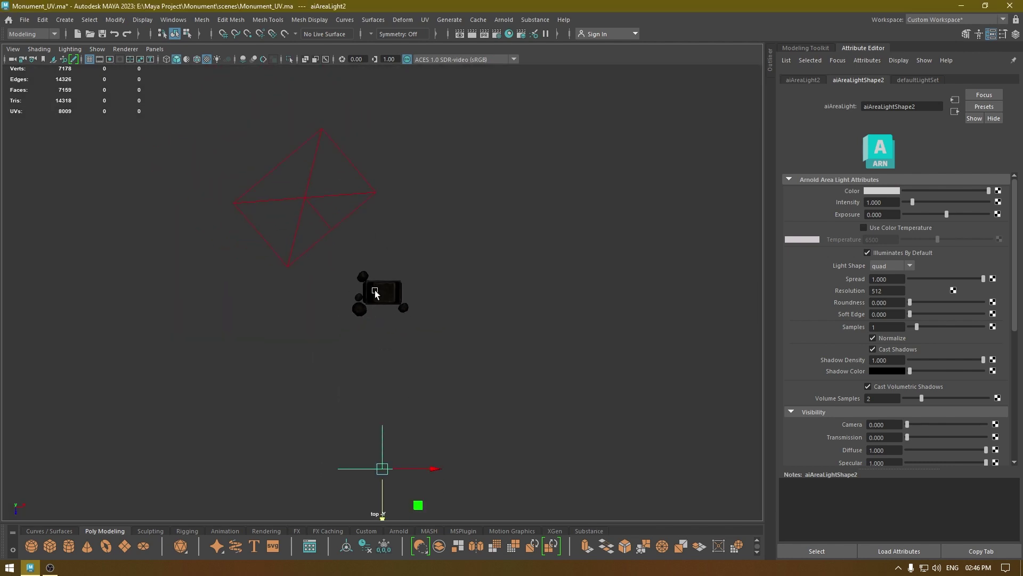
Move and rotate the second area light from the top view to the monument's front-left side, angled towards it
alt+middle_drag(375, 290, 438, 164)
key(e)
drag(477, 395, 465, 392)
key(w)
drag(448, 350, 385, 308)
key(e)
drag(402, 354, 395, 359)
key(w)
drag(384, 305, 316, 352)
Fine-tune the second area light's tilt and height in the perspective view so it faces the monument
key(w)
key(space)
key(e)
alt+drag(273, 303, 308, 283)
key(e)
key(w)
alt+drag(304, 354, 341, 197)
key(e)
key(w)
alt+drag(337, 322, 477, 208)
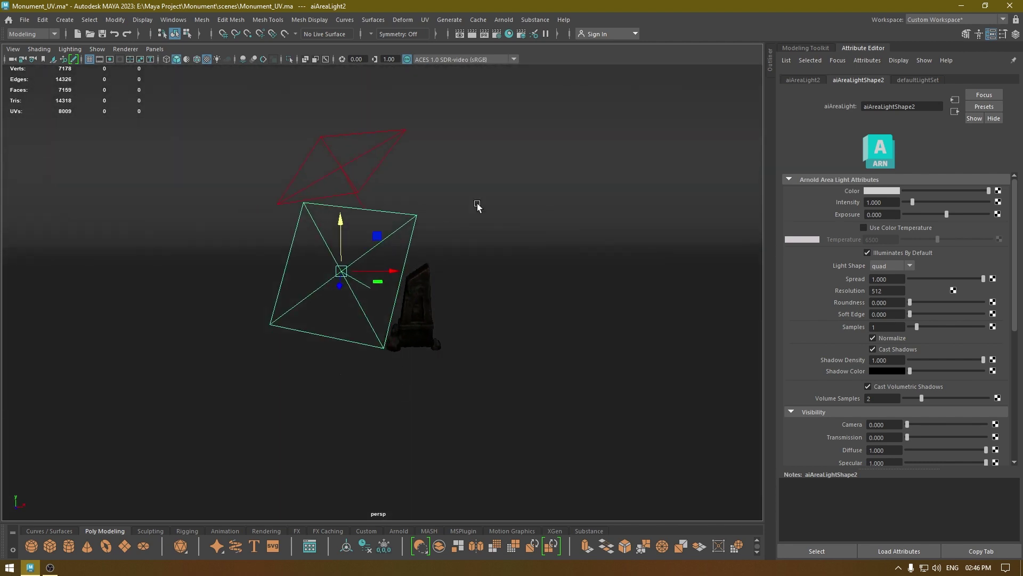
Render the scene with both area lights through cameraShape1
click(514, 21)
click(518, 41)
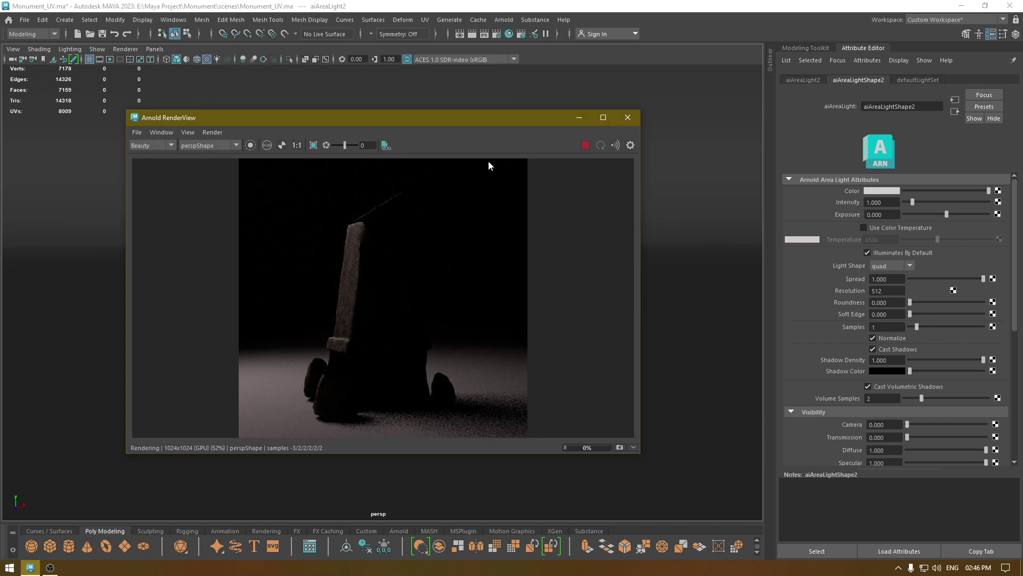
click(188, 146)
click(211, 161)
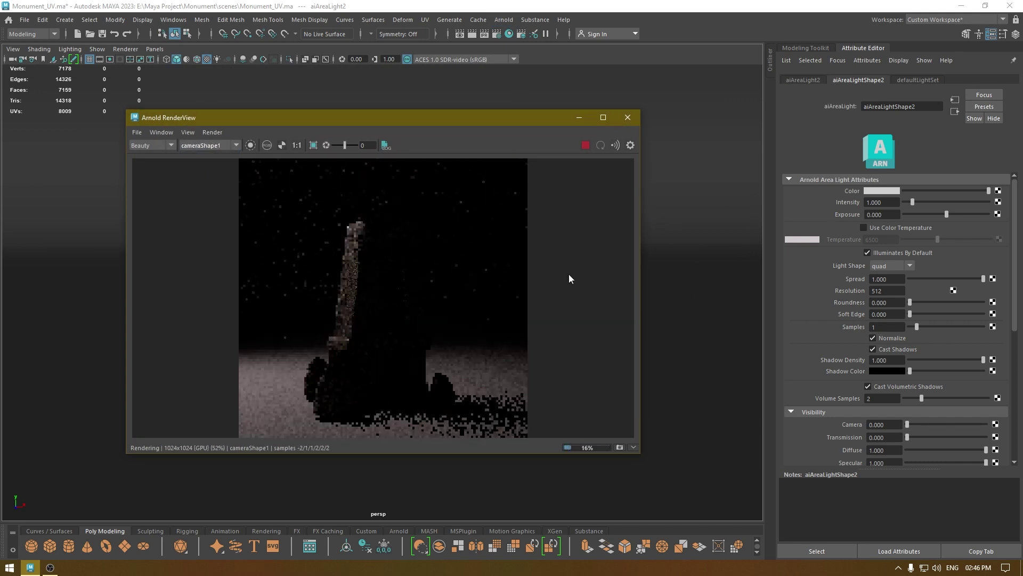
Turn off Normalize for the second area light and set its exposure to 5
click(884, 339)
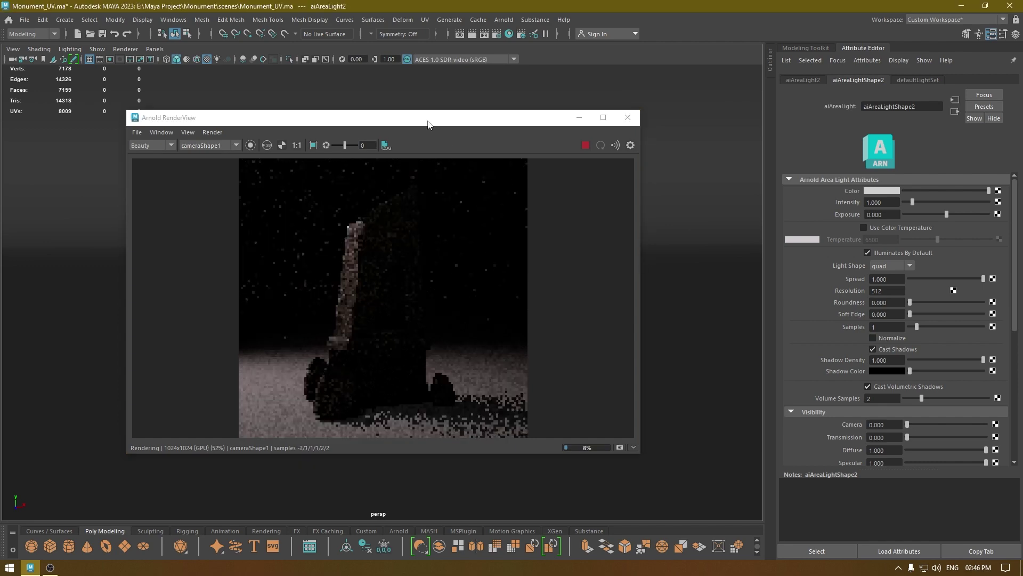
drag(407, 114, 451, 128)
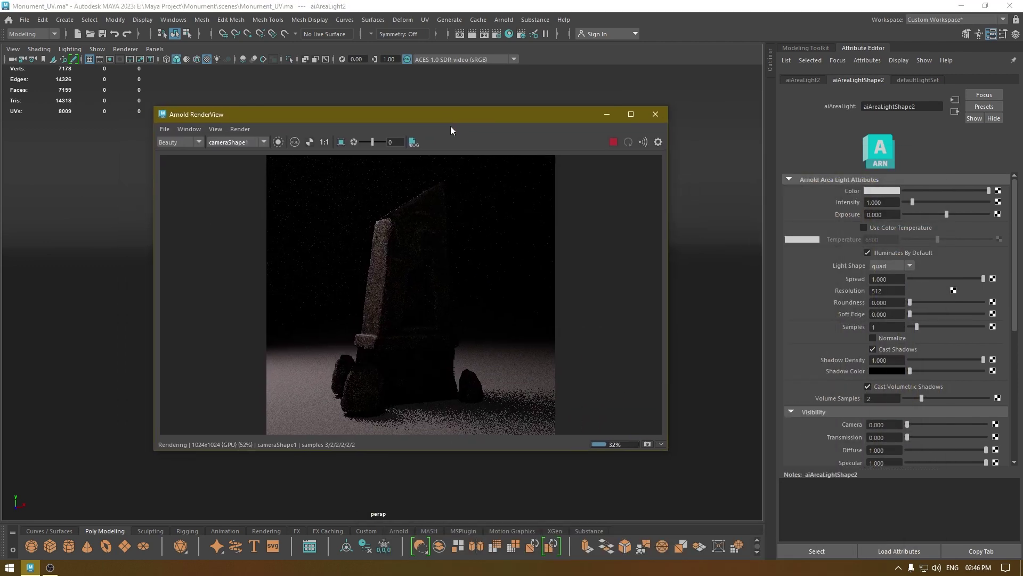
drag(945, 214, 970, 213)
click(876, 214)
text(5)
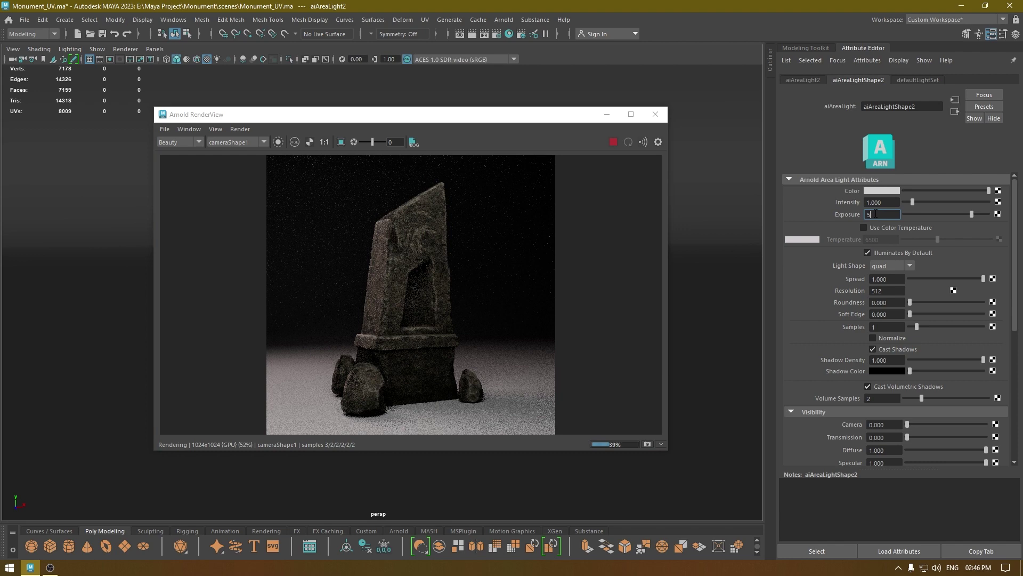
key(Return)
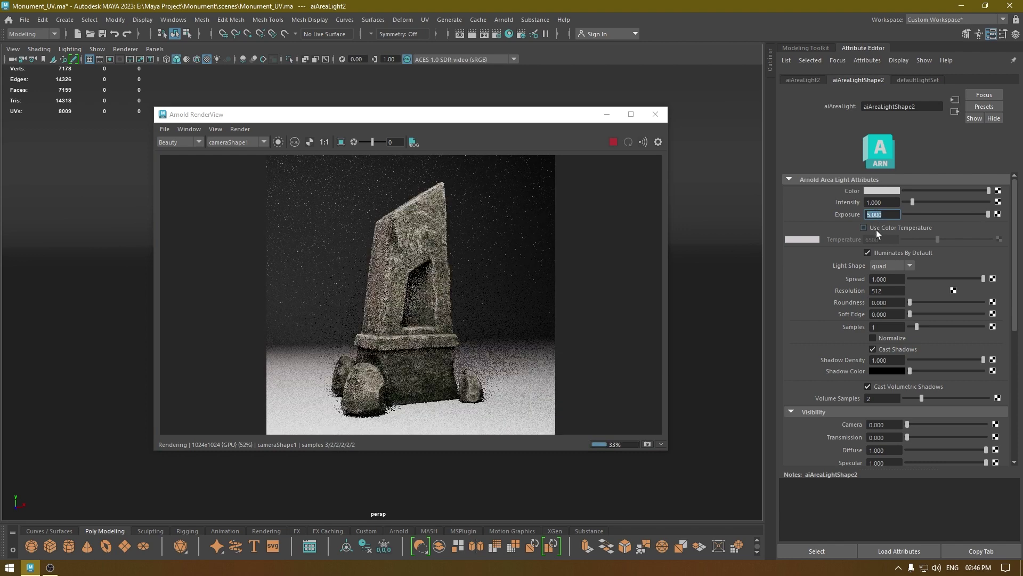
Tint the second area light a pale warm tone with a saturation of about 0.14, and close the render view
click(883, 191)
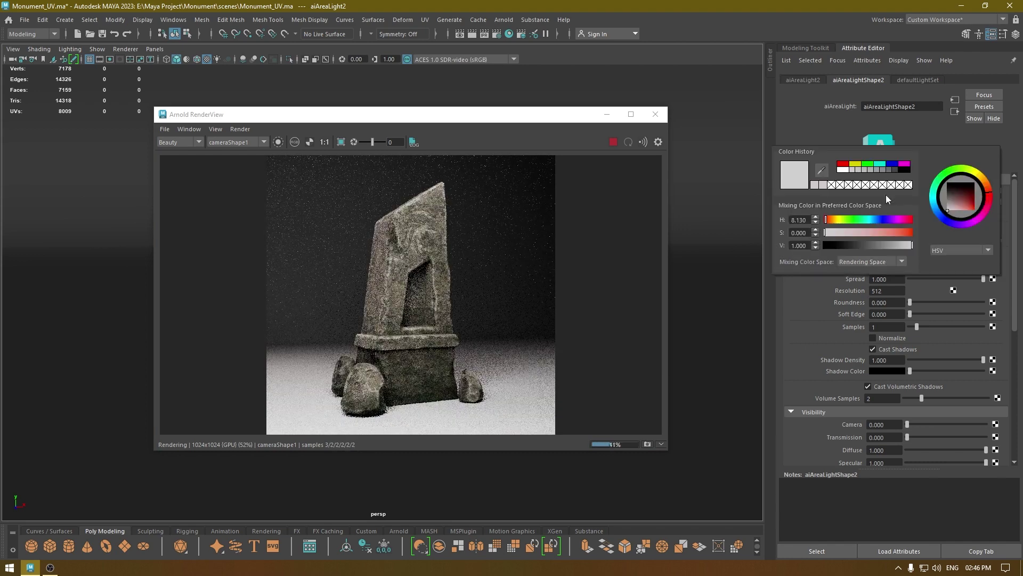
click(984, 180)
drag(968, 197, 975, 211)
click(839, 234)
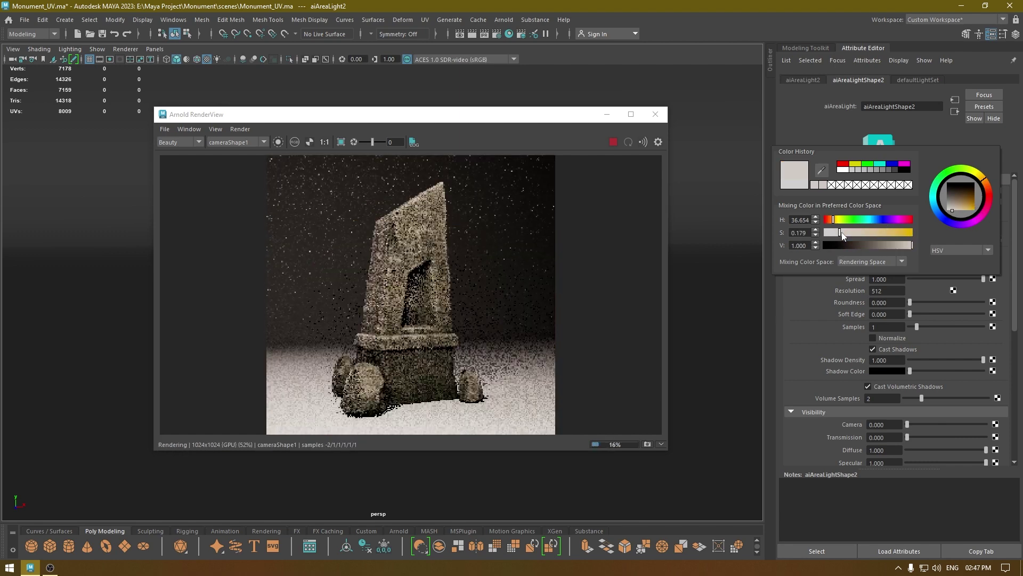
drag(841, 233, 839, 234)
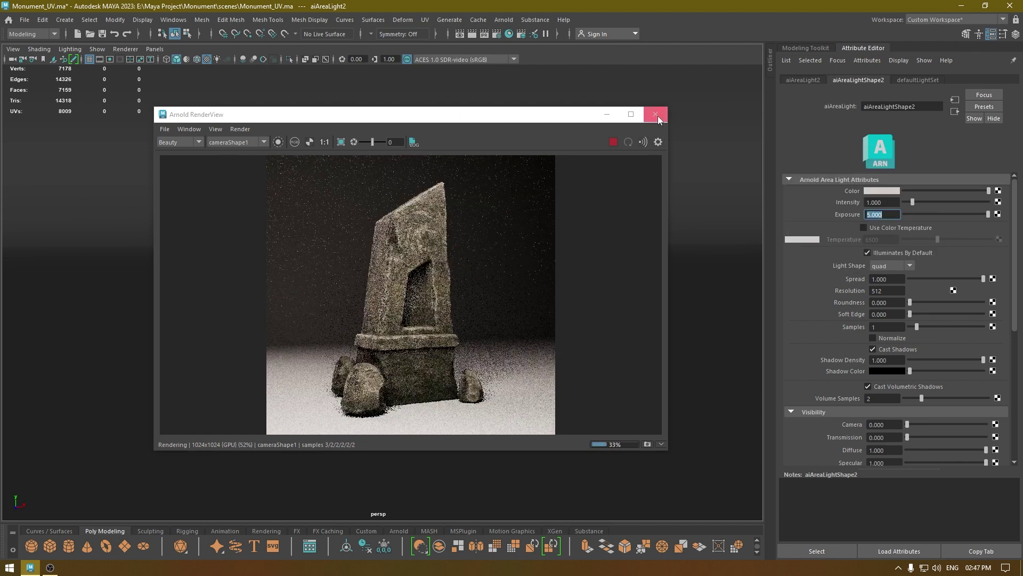
click(656, 115)
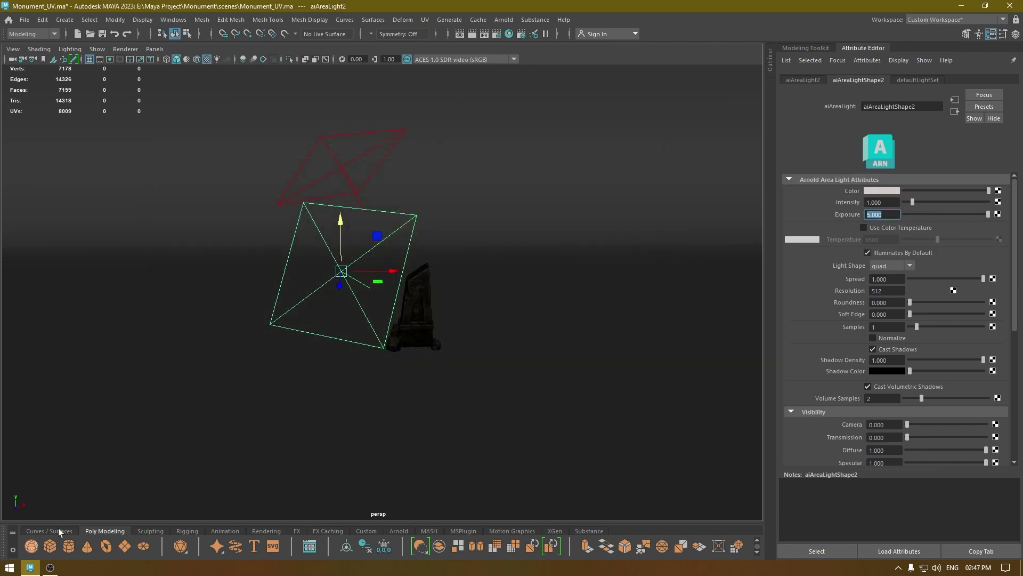
Duplicate the second area light and move the copy's pivot onto the monument in the top view
alt+drag(485, 276, 350, 277)
key(space)
key(ctrl+d)
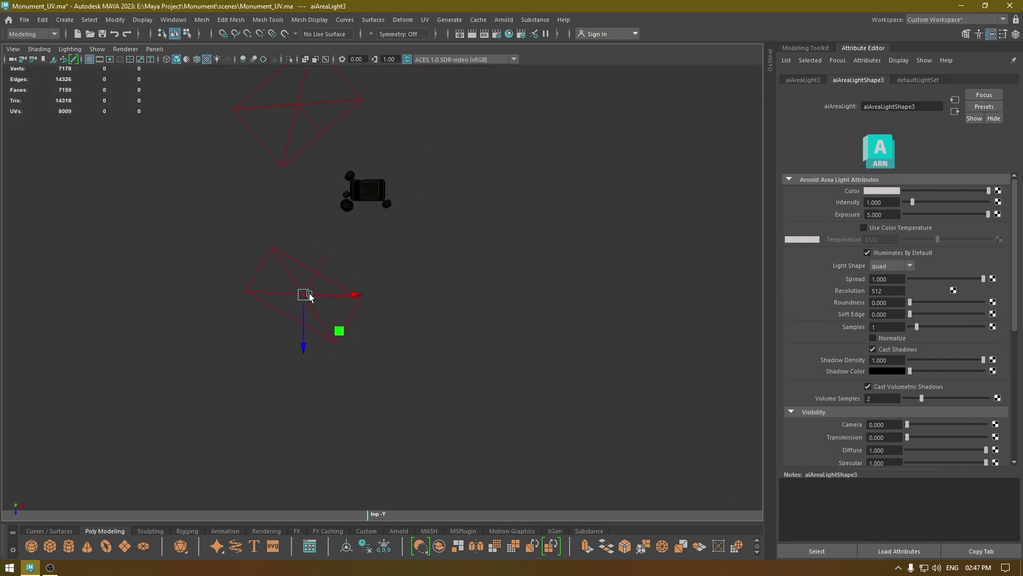
key(d)
key(v)
drag(303, 347, 399, 193)
Rotate the duplicated area light around the monument to its right side and check the placement in perspective
key(e)
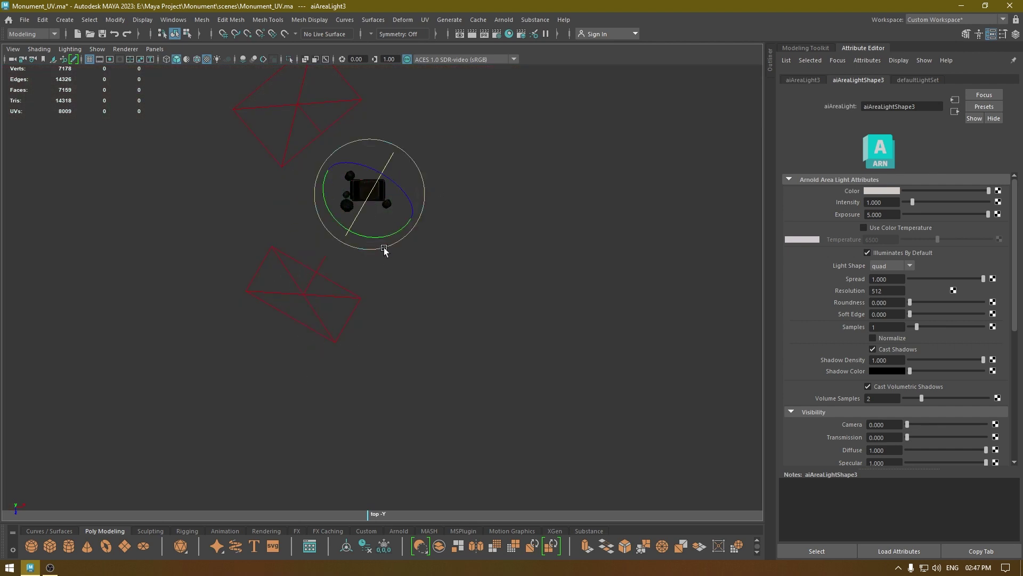
drag(387, 237, 426, 212)
key(w)
key(space)
alt+drag(449, 252, 455, 251)
alt+right_drag(455, 252, 475, 293)
alt+drag(428, 285, 441, 270)
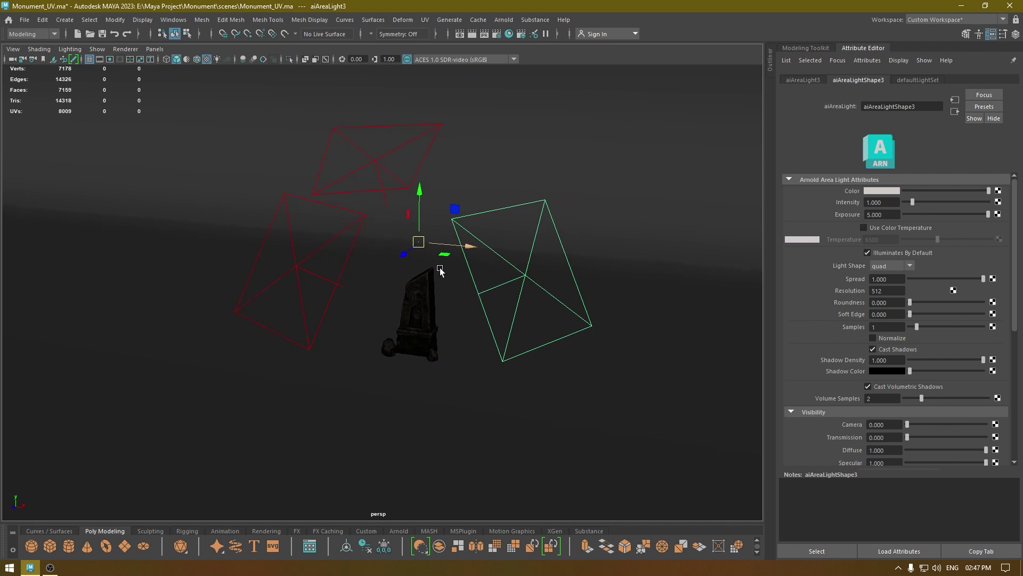
alt+right_drag(440, 270, 449, 331)
alt+drag(449, 329, 461, 306)
Render the scene with all three area lights through cameraShape1
click(508, 21)
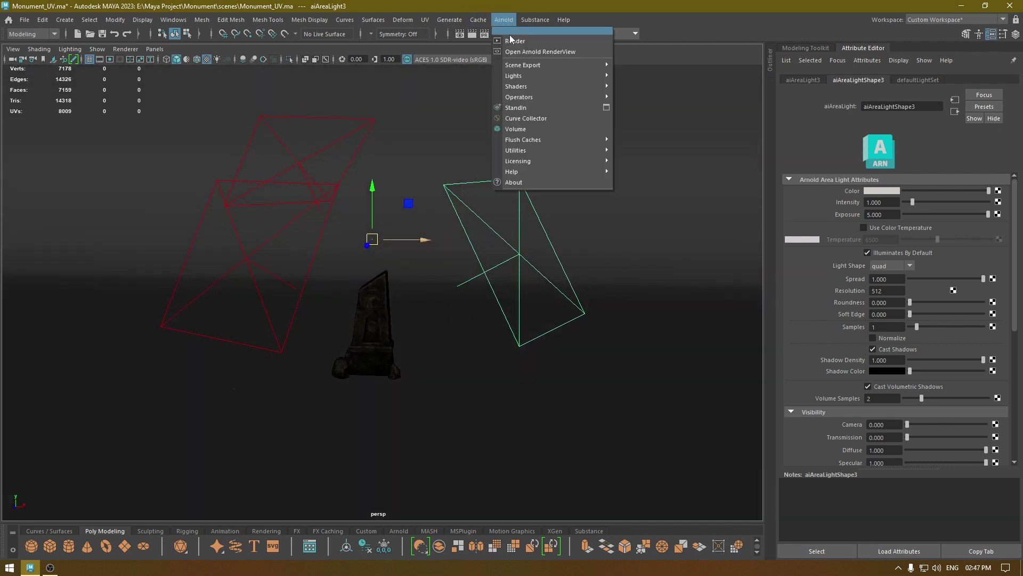
click(513, 40)
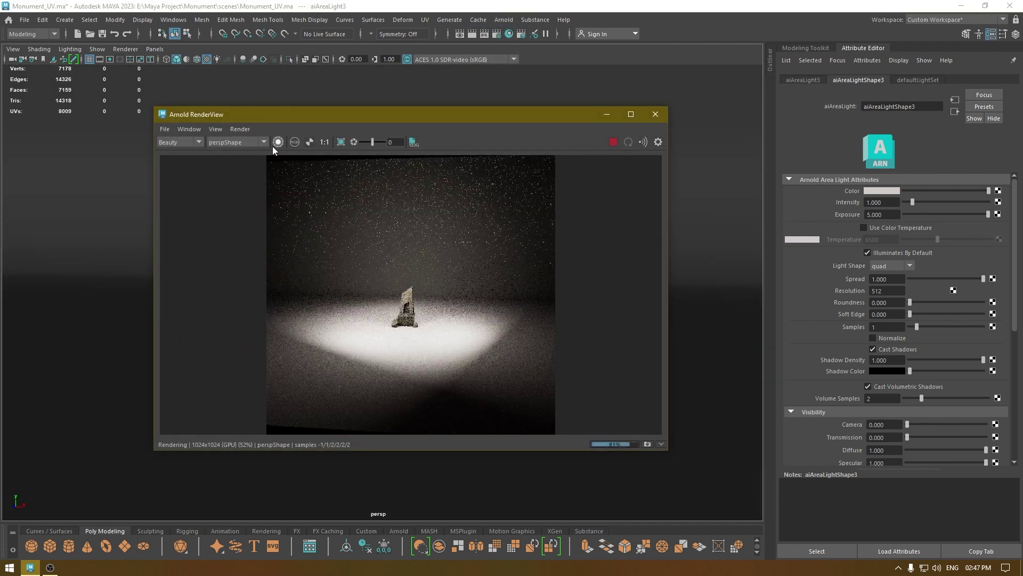
click(246, 159)
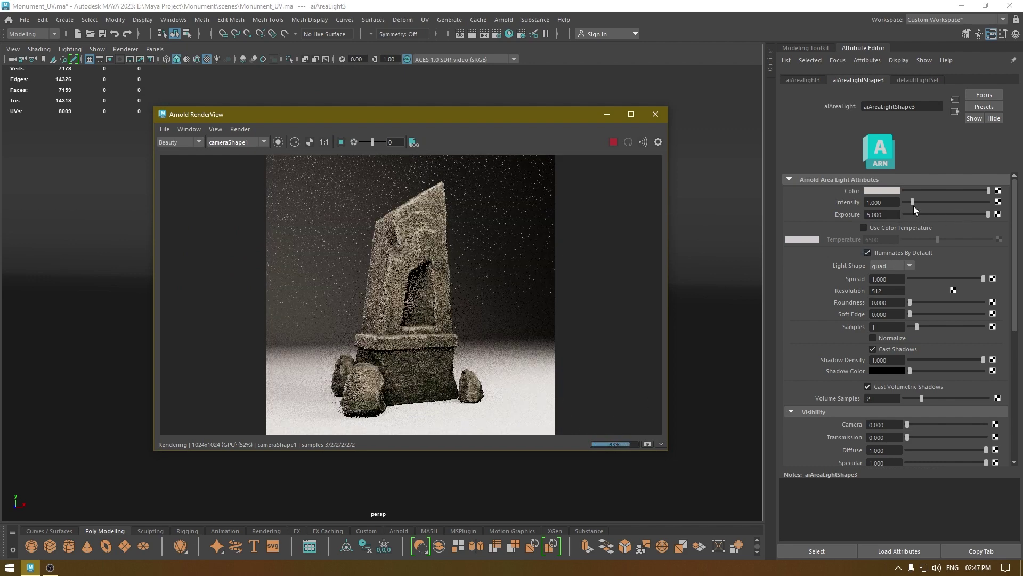
Tint the third area light a pale blue, with a hue of about 222 and a low saturation
click(881, 191)
click(935, 203)
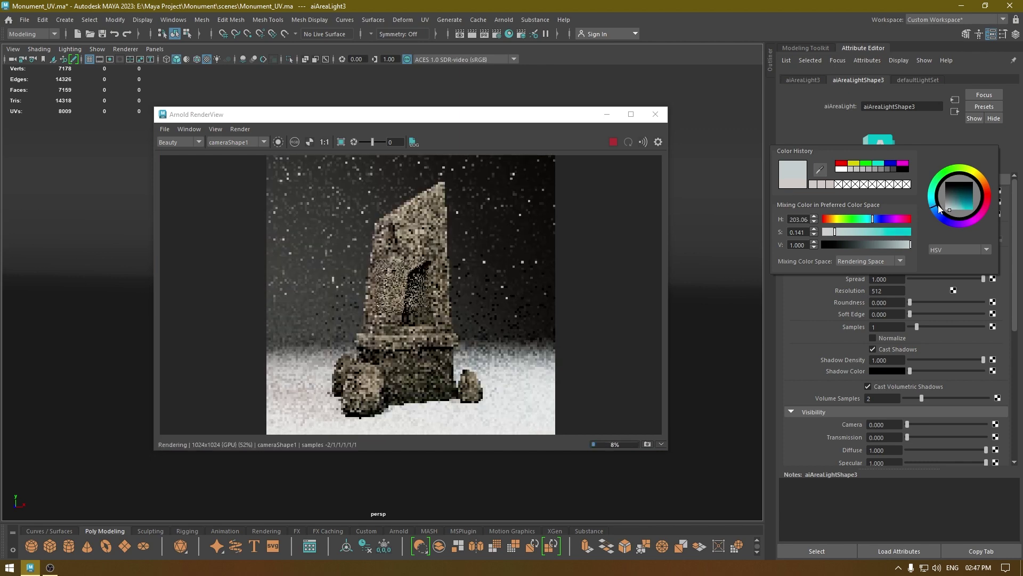
drag(938, 205, 948, 212)
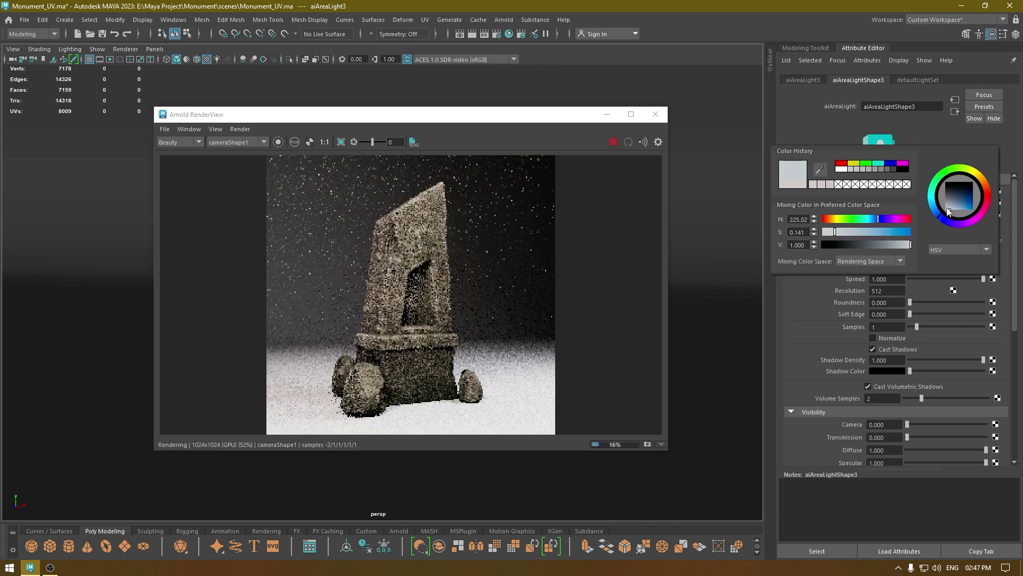
drag(877, 232, 912, 231)
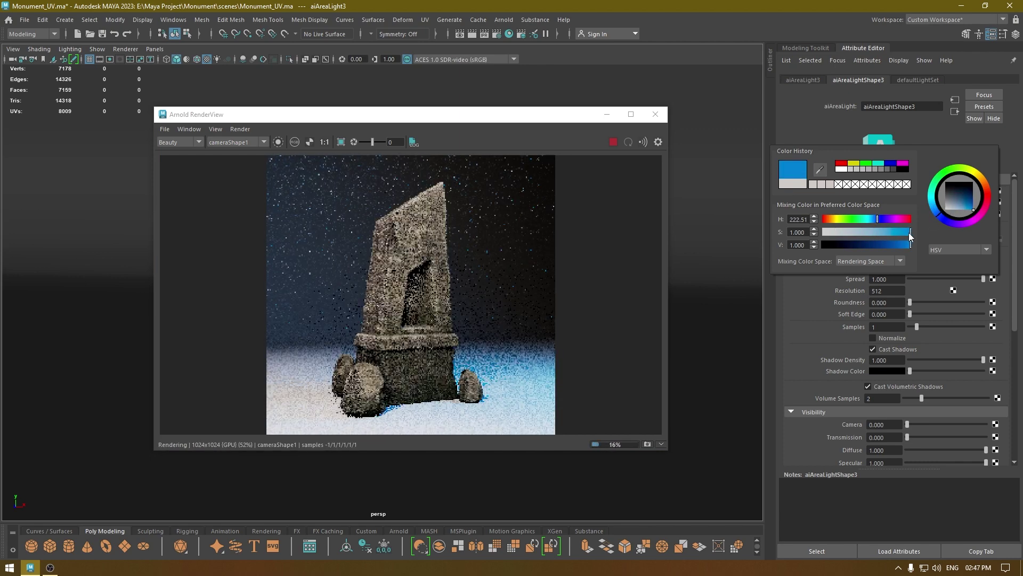
click(833, 232)
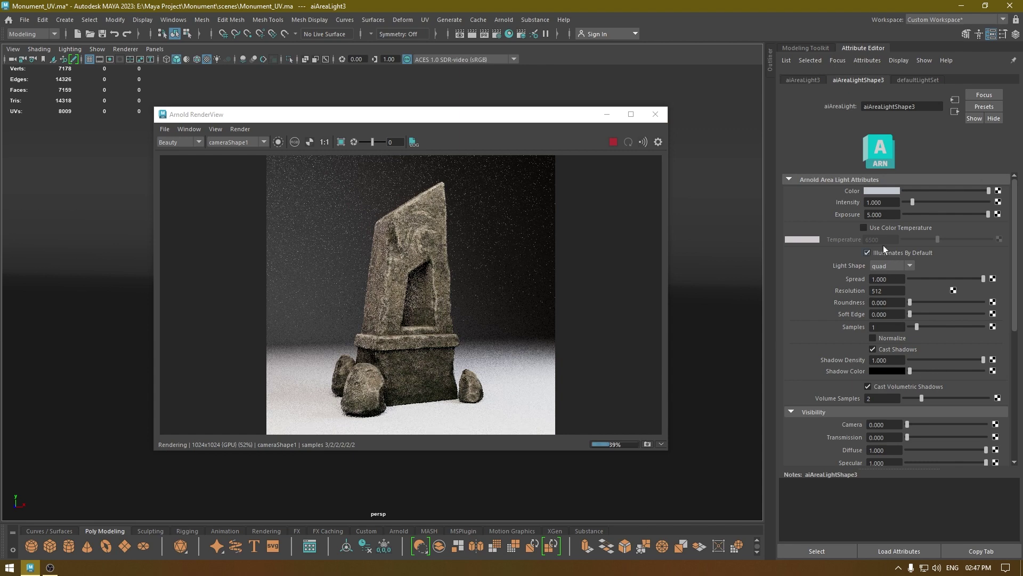
Lower the third area light's exposure to 3
click(888, 215)
text(4)
key(Return)
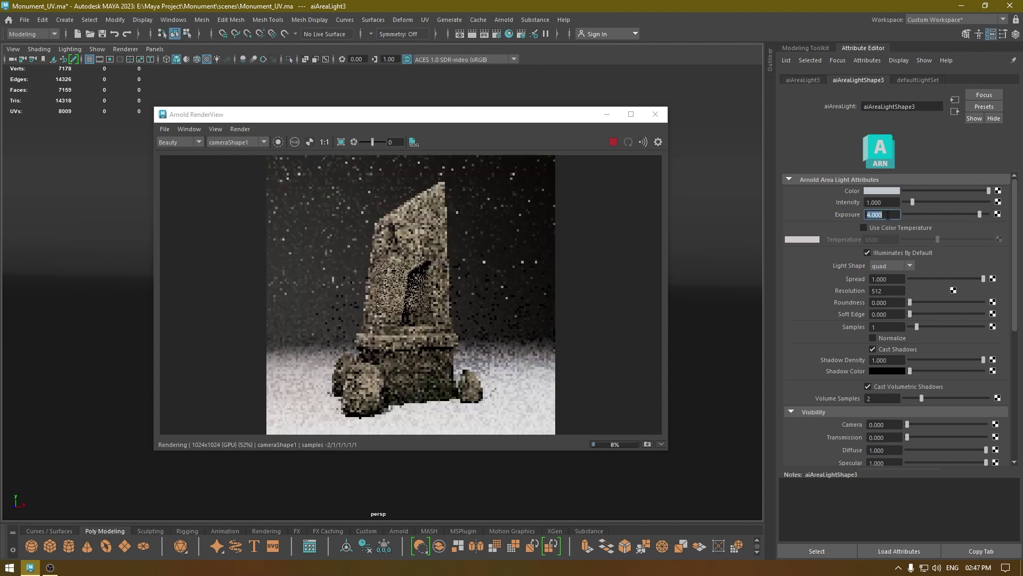
text(3)
key(Return)
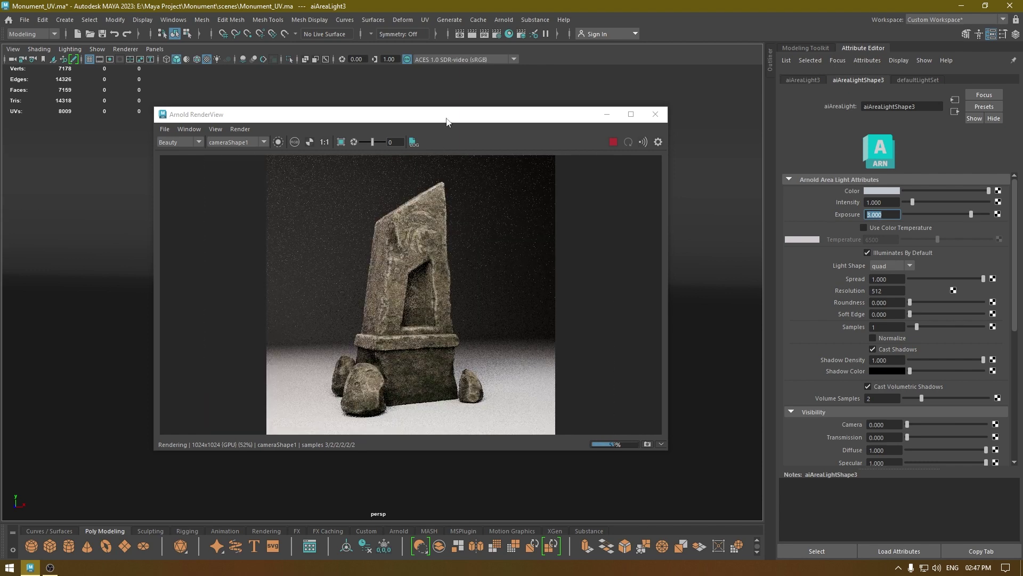
Open the backdrop plane's material attributes and darken its base color to near black
drag(447, 121, 567, 85)
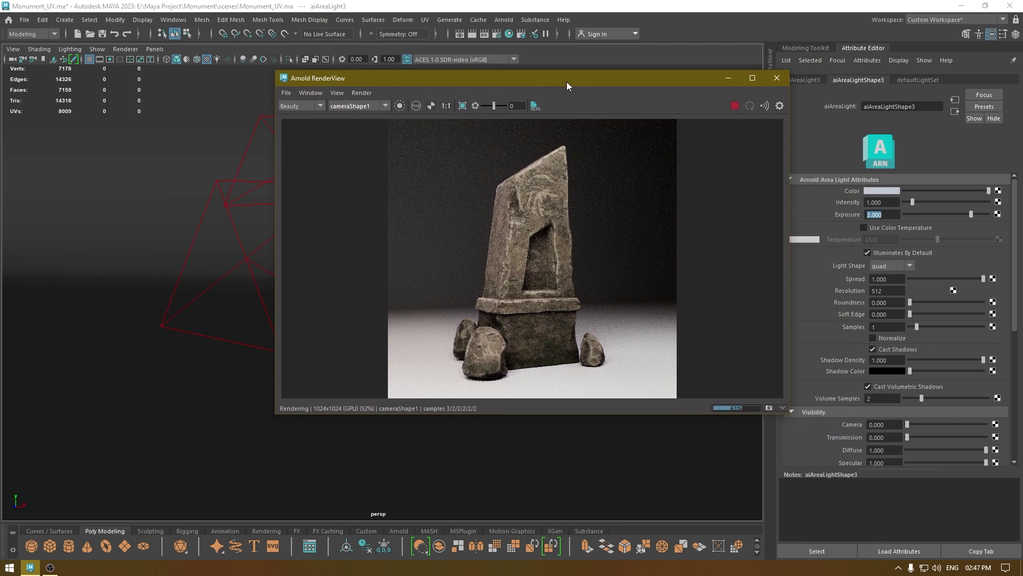
click(124, 381)
right_click(125, 382)
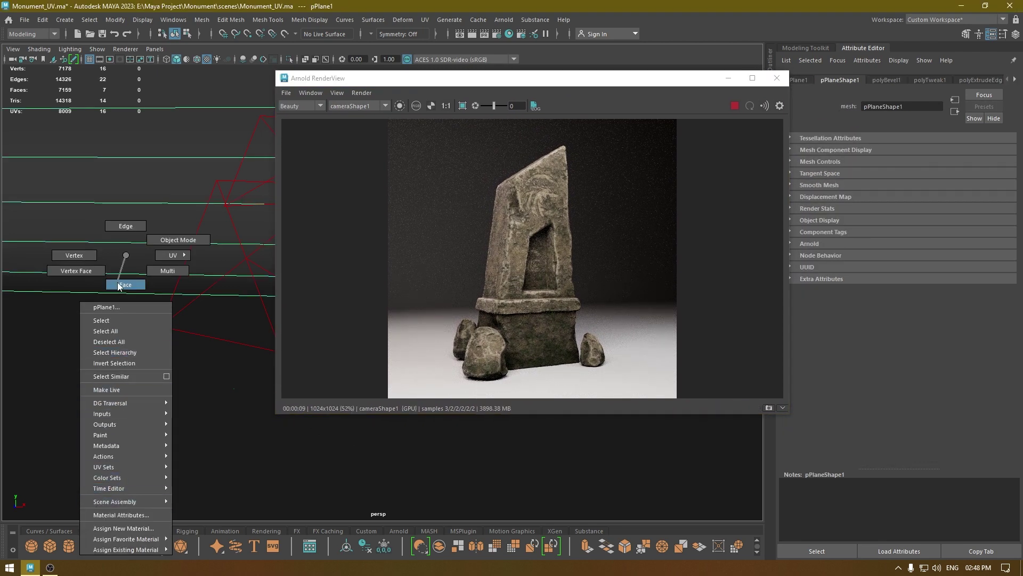
click(123, 515)
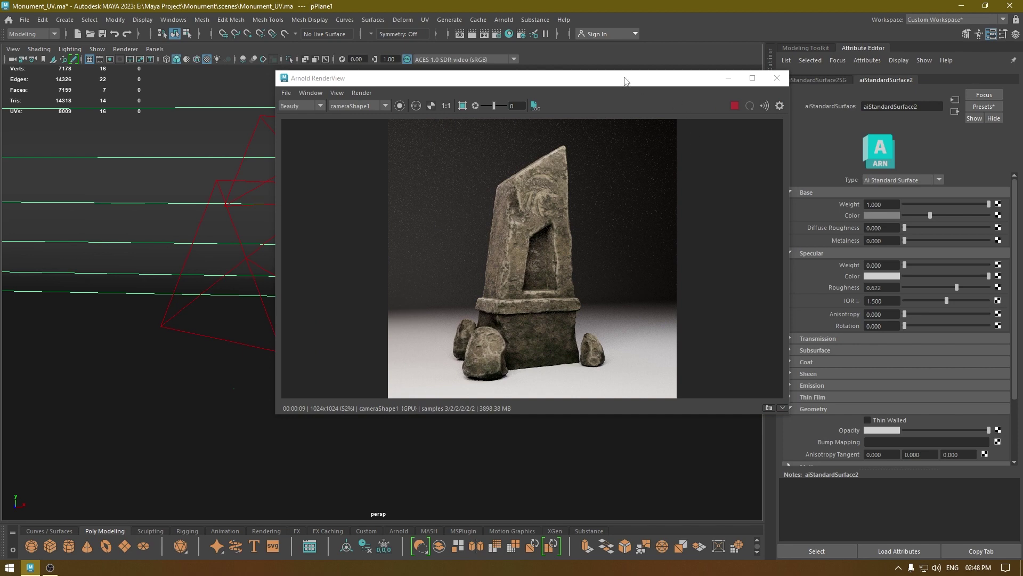
drag(626, 81, 532, 101)
drag(915, 216, 907, 212)
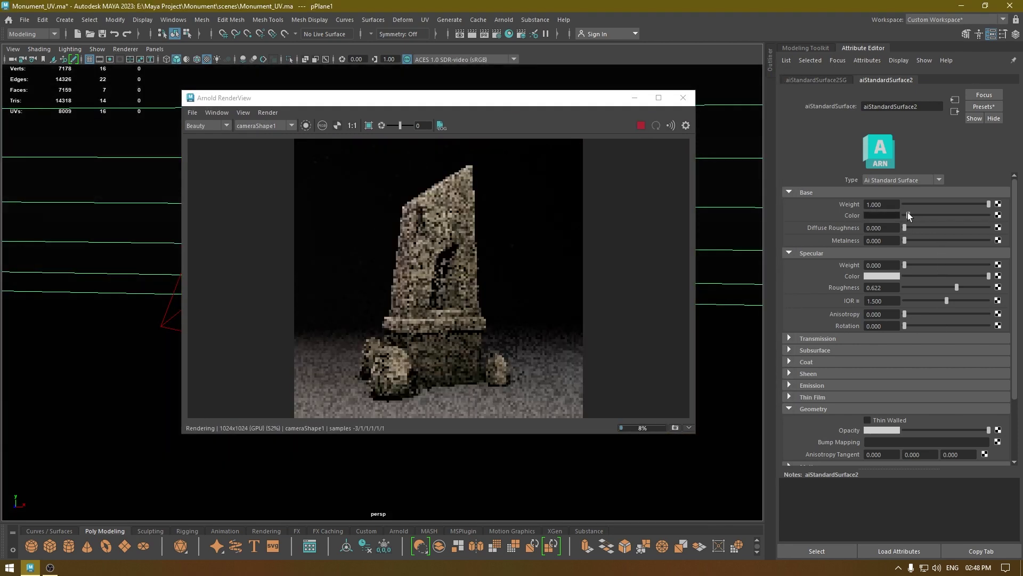
Darken the backdrop material's specular color to a mid grey and raise its specular roughness to about 0.73
click(938, 276)
drag(957, 288, 964, 288)
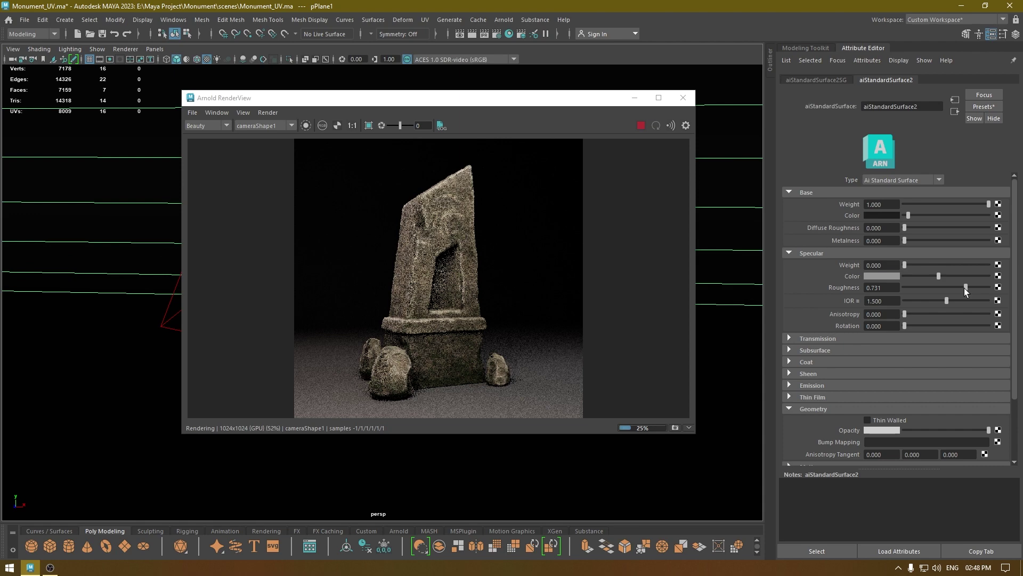
click(896, 287)
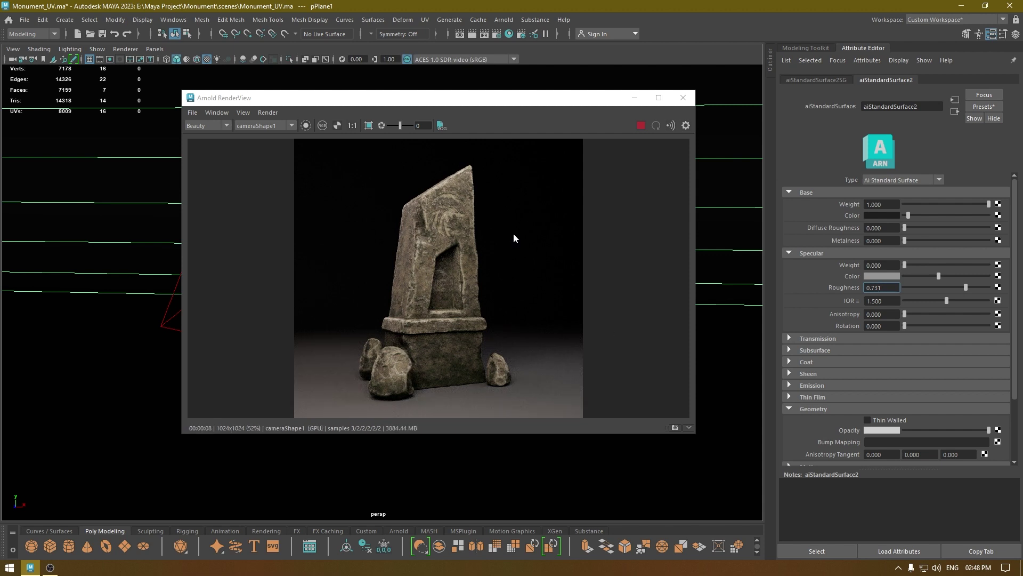
Check the full image in a taller render view, close it and save the scene
drag(503, 436, 499, 483)
scroll(433, 244, up, 1)
scroll(432, 244, down, 1)
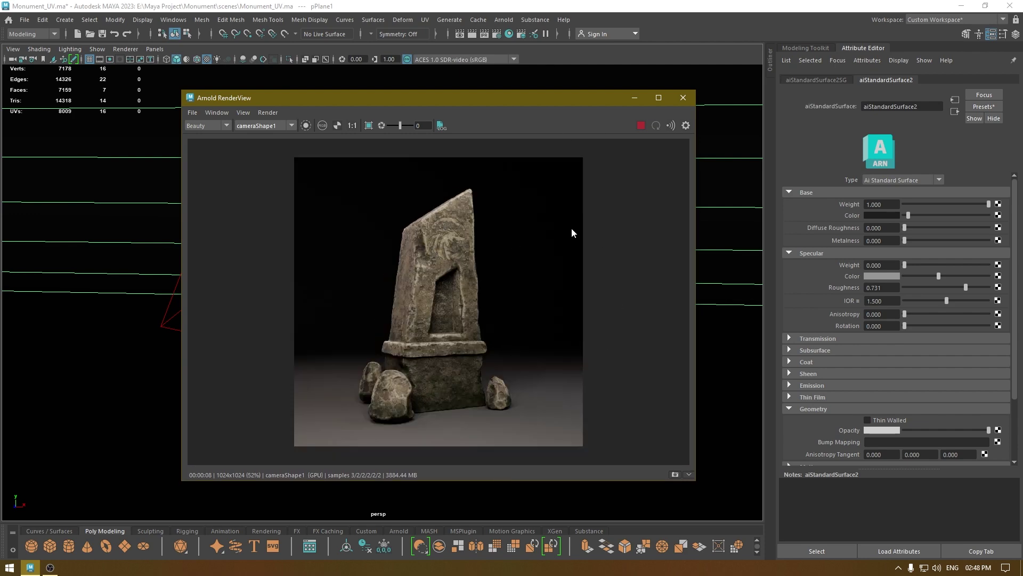
click(683, 99)
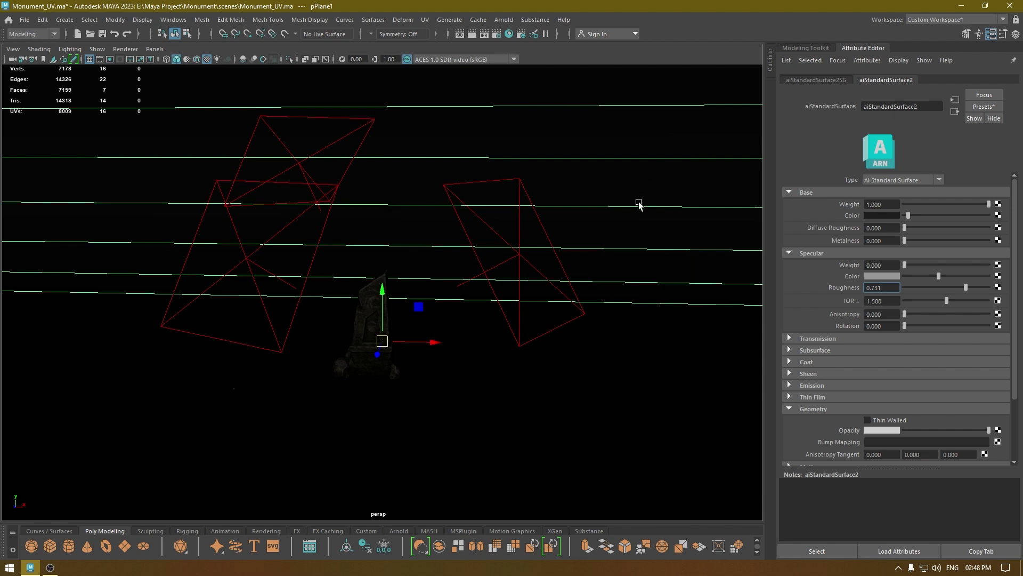
mouse_move(524, 294)
alt+mouse_down()
mouse_move(521, 313)
mouse_move(530, 309)
alt+mouse_up()
key(ctrl+s)
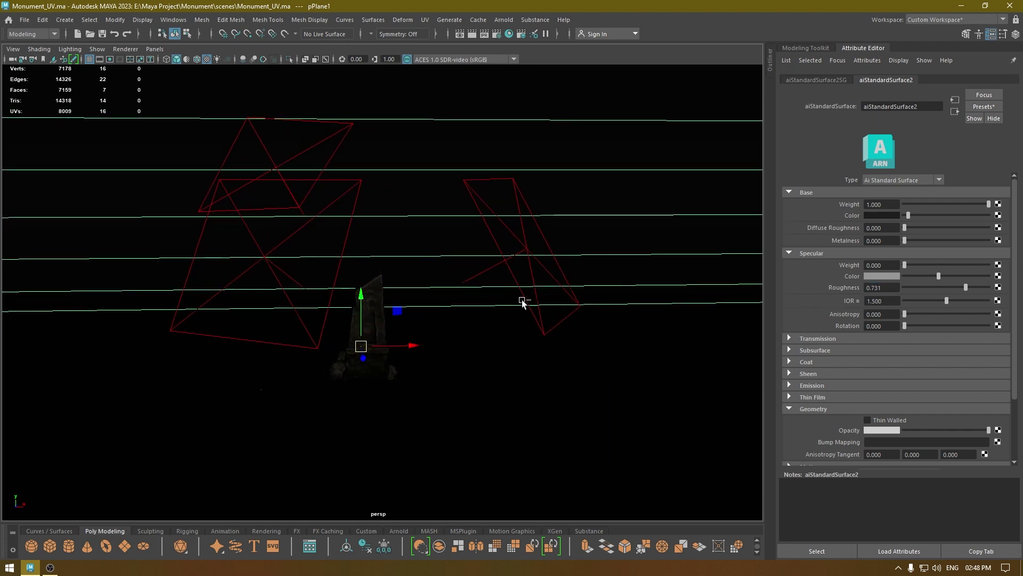
Raise the Arnold Camera (AA) samples to 4 and enable adaptive sampling in the render settings
click(497, 36)
click(535, 111)
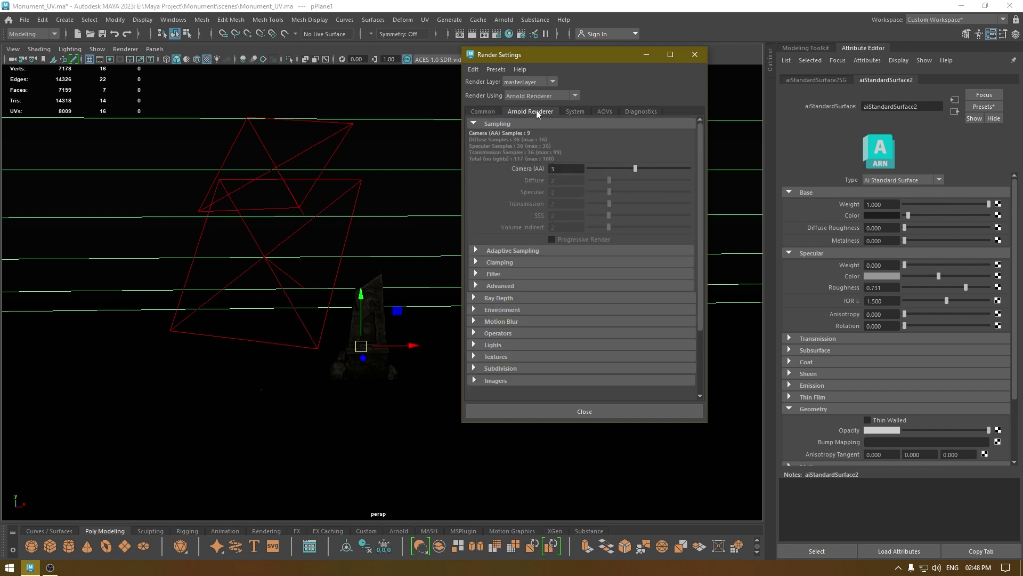
drag(635, 168, 643, 169)
click(516, 251)
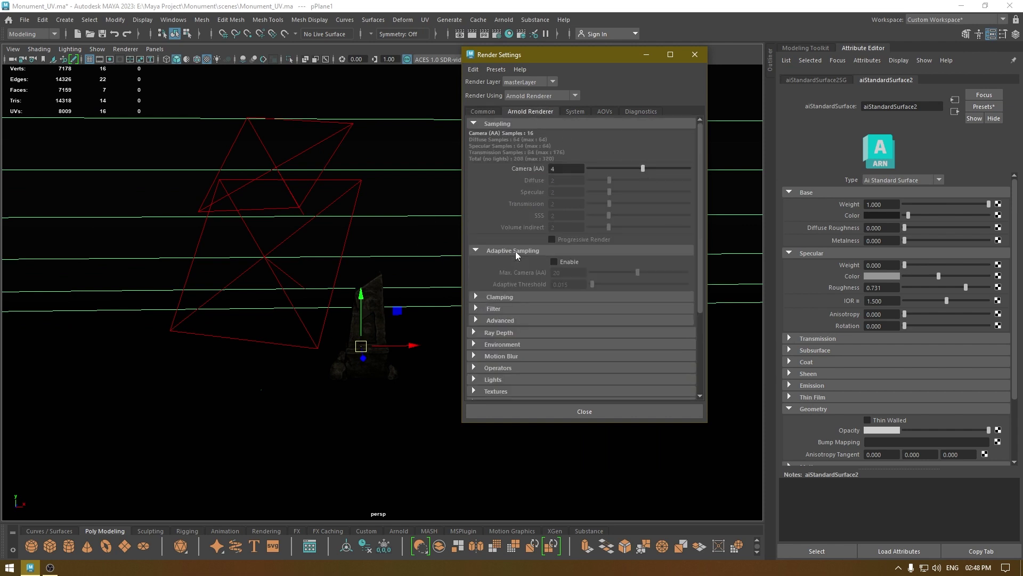
click(575, 263)
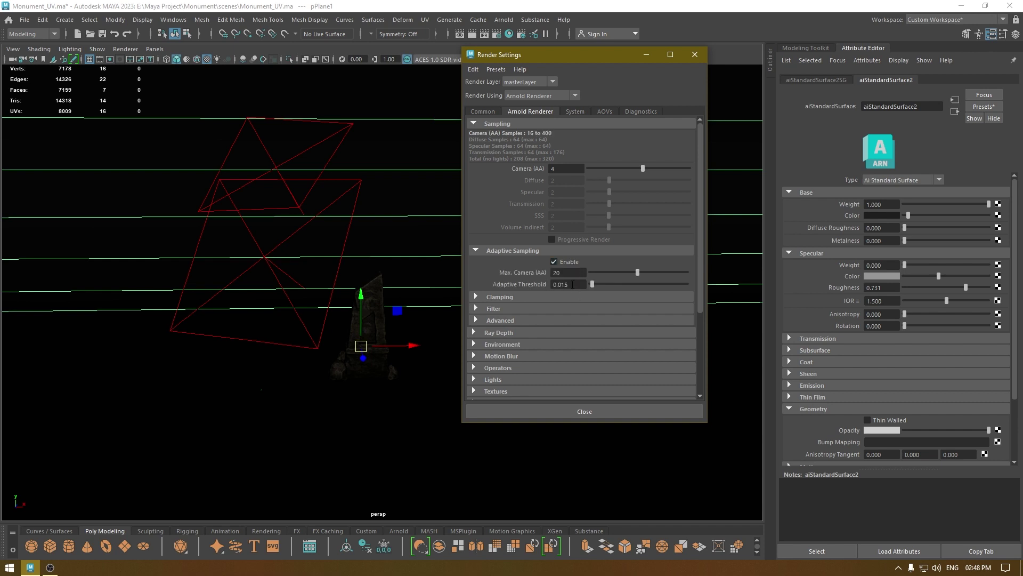
Set the adaptive sampling Max. Camera (AA) to 10 and review the ray depth values
double_click(569, 277)
text(10)
key(Return)
click(524, 334)
scroll(518, 309, down, 3)
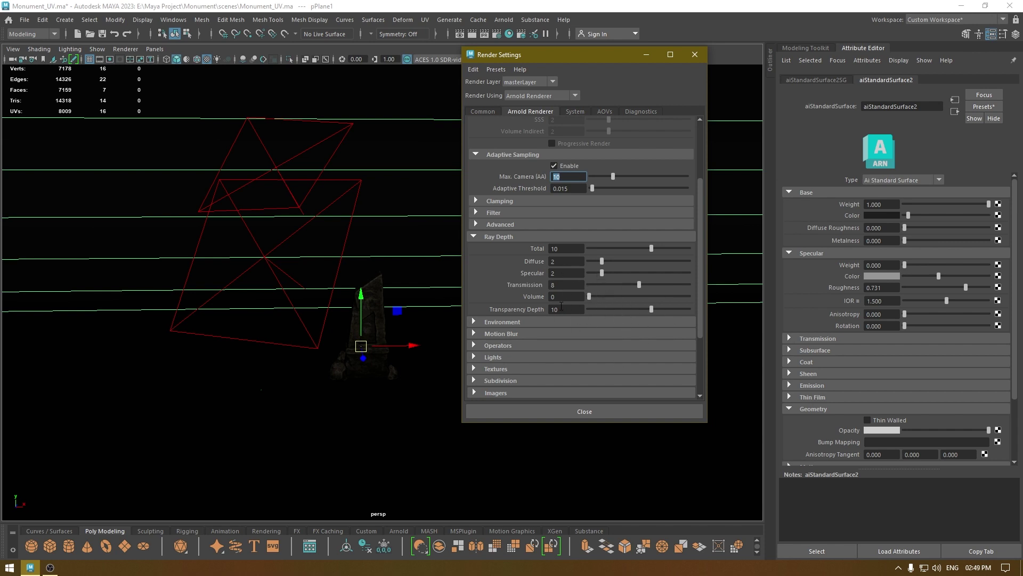
scroll(542, 219, up, 3)
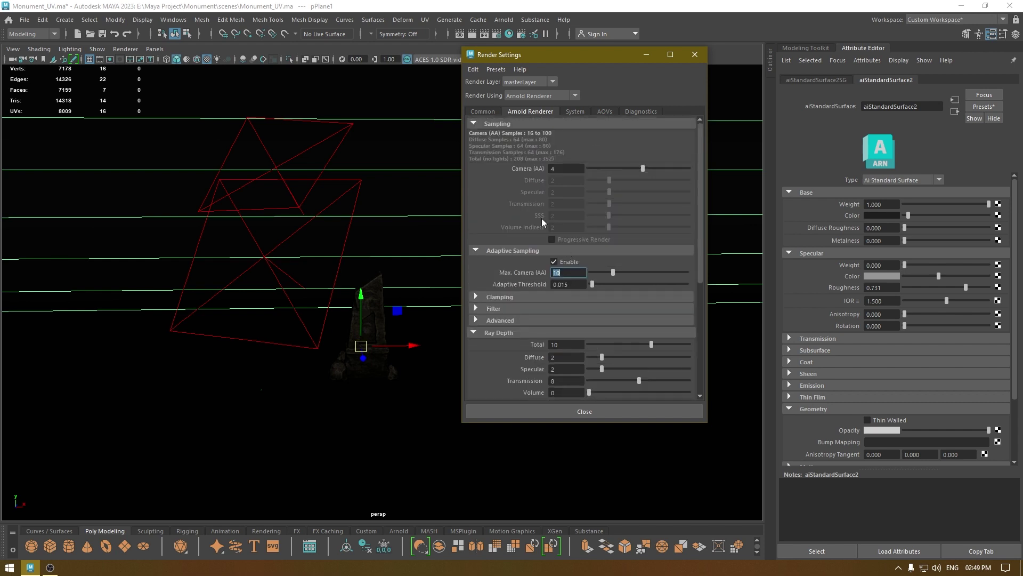
Set the render image size to the 2k_Square preset, close the render settings and save the scene
click(485, 113)
scroll(566, 314, down, 3)
click(582, 250)
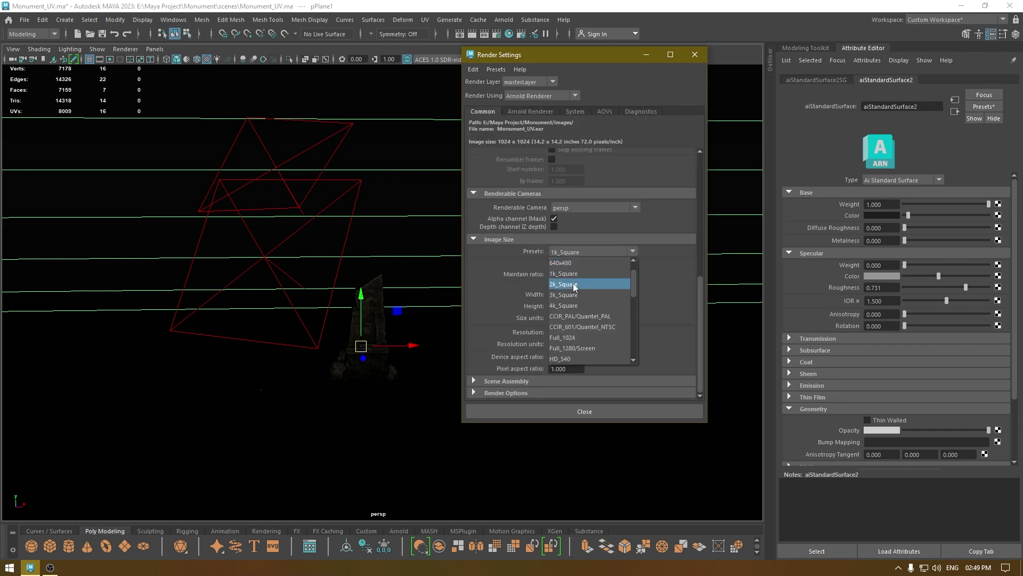
click(573, 285)
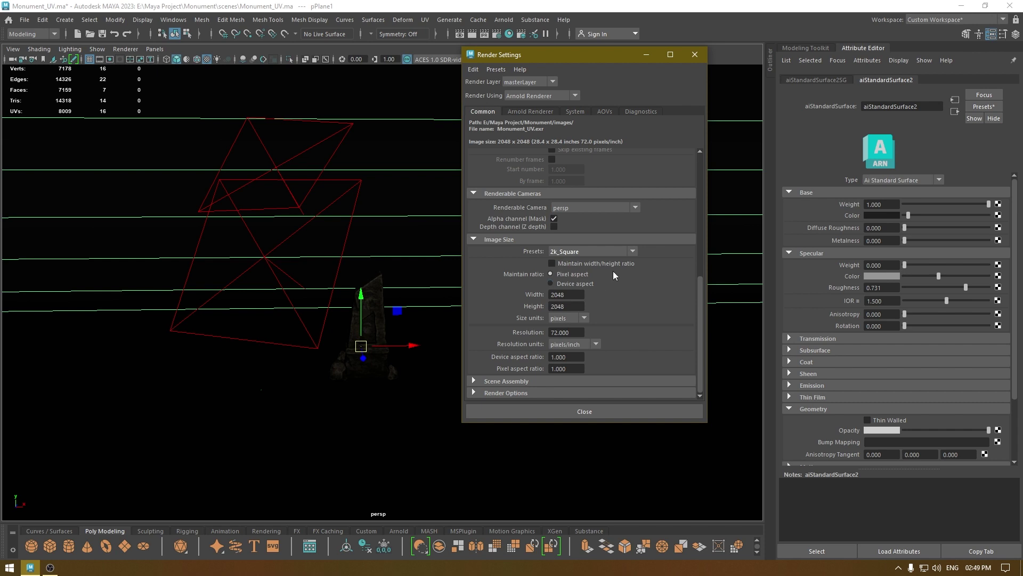
click(571, 411)
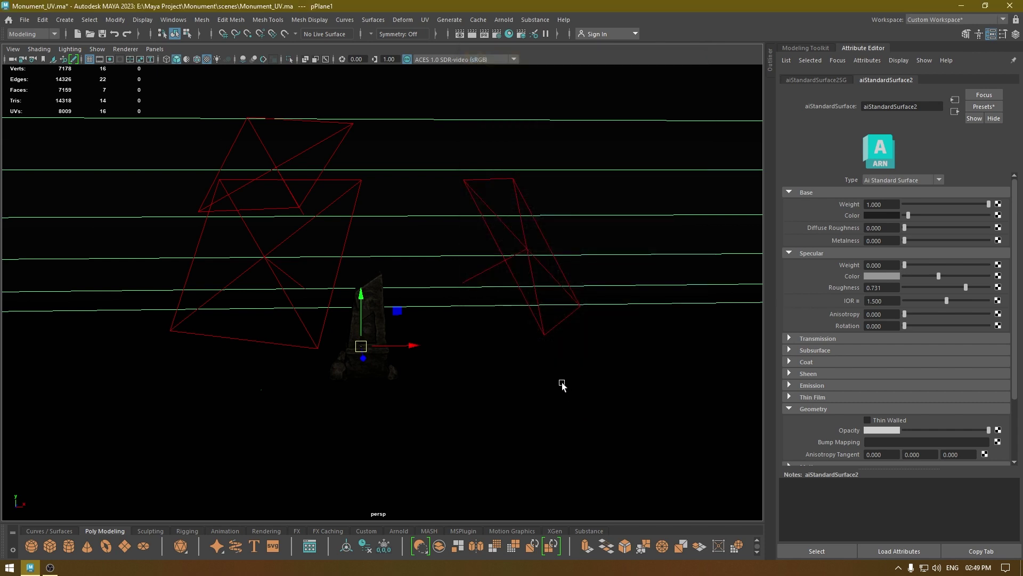
key(ctrl+s)
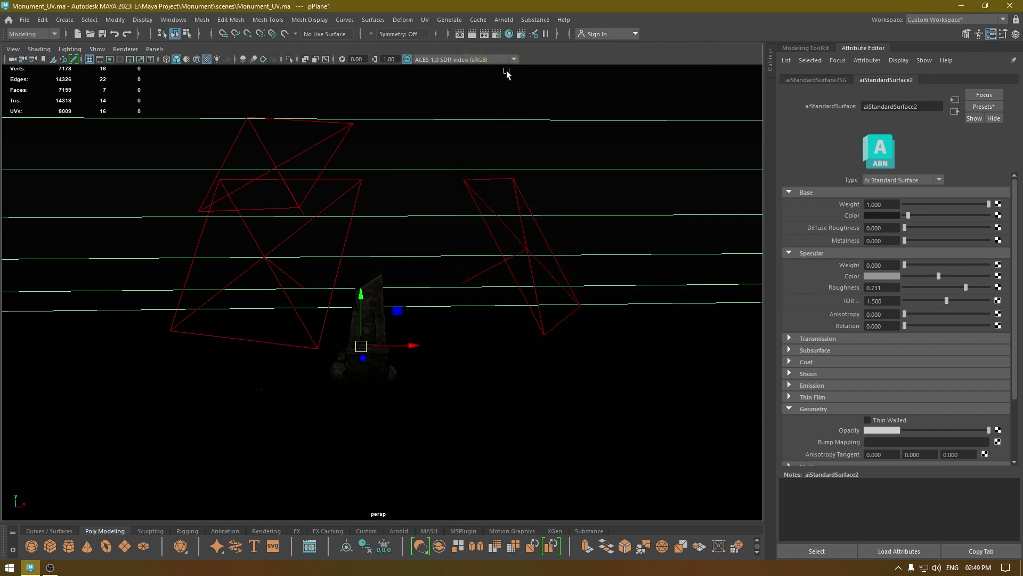
Render the scene with Arnold through cameraShape1 and fit the whole image in the render view
click(508, 23)
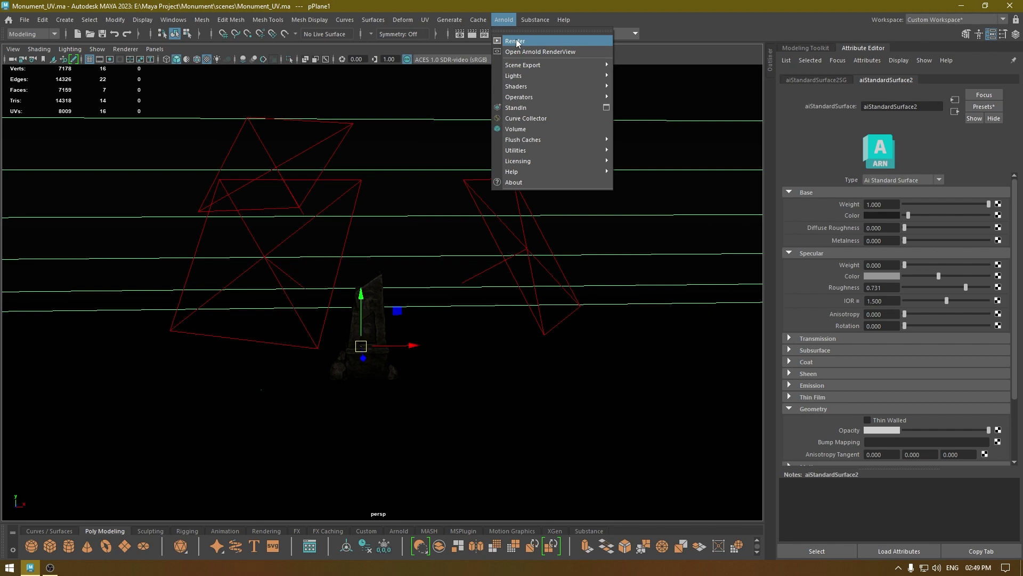
click(516, 42)
click(286, 127)
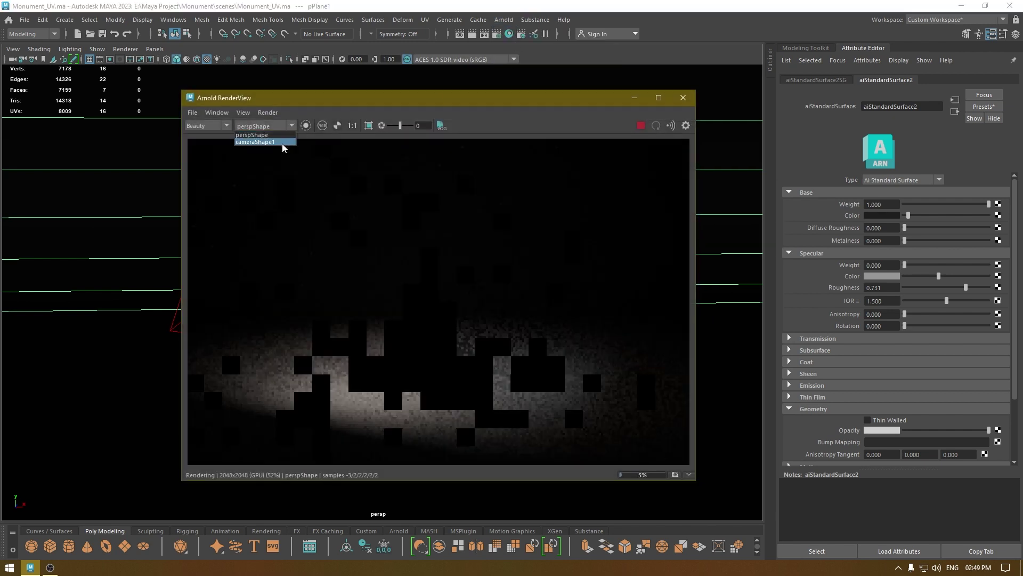
click(282, 142)
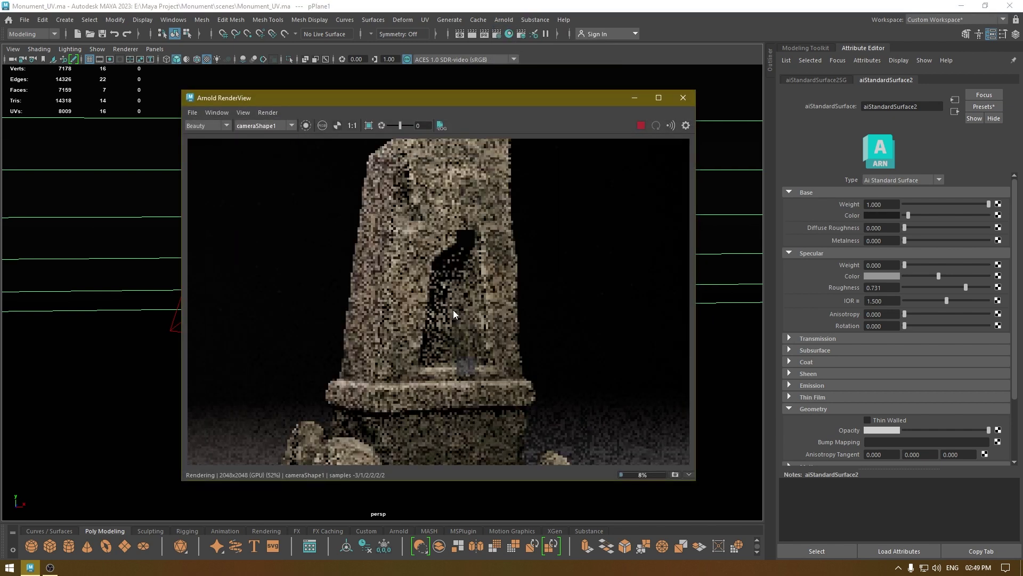
scroll(453, 309, down, 4)
scroll(453, 309, up, 1)
click(453, 309)
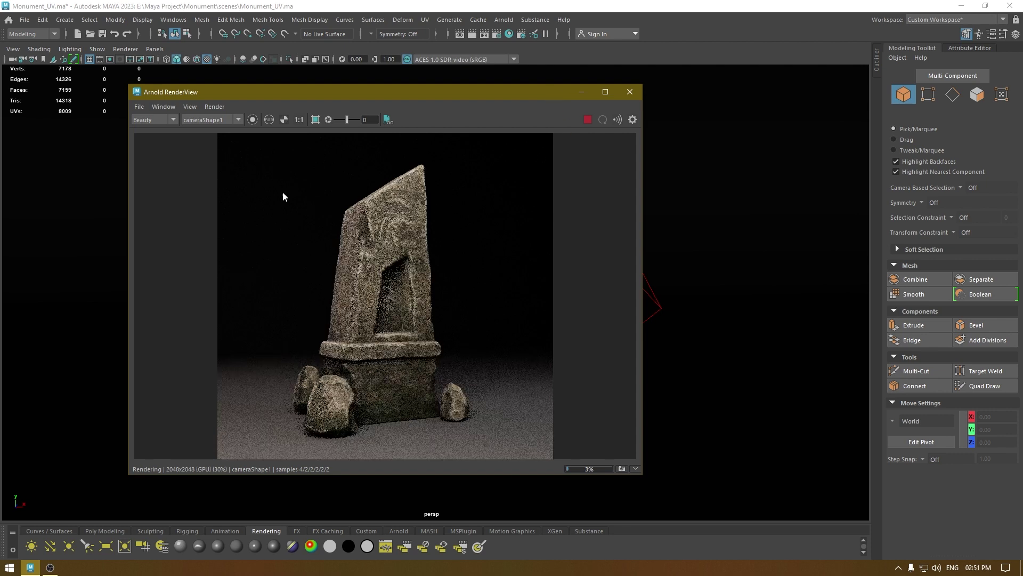
Add a Denoiser Optix imager through the render view's display settings and set its blend to 0.8
click(161, 106)
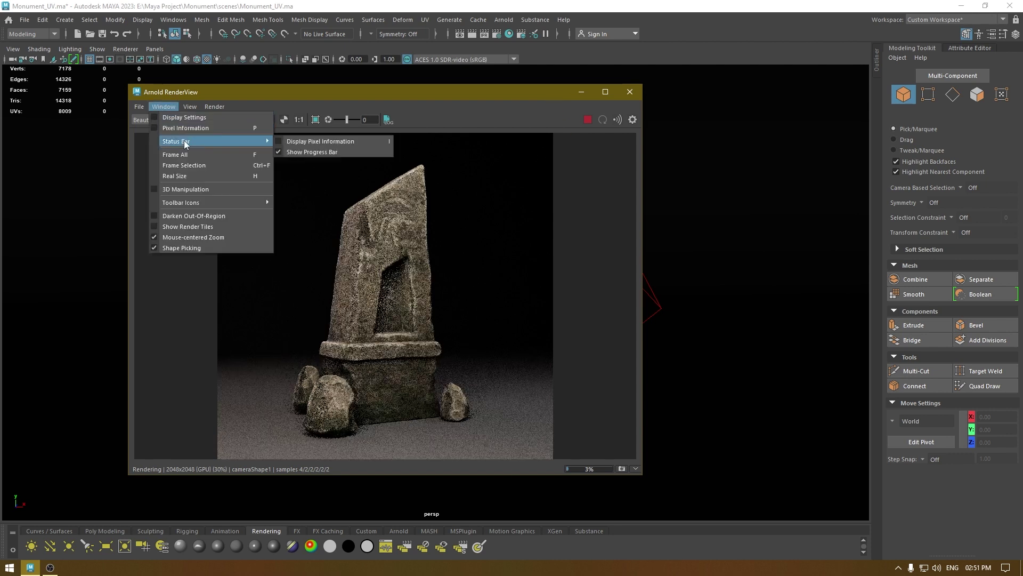
click(199, 117)
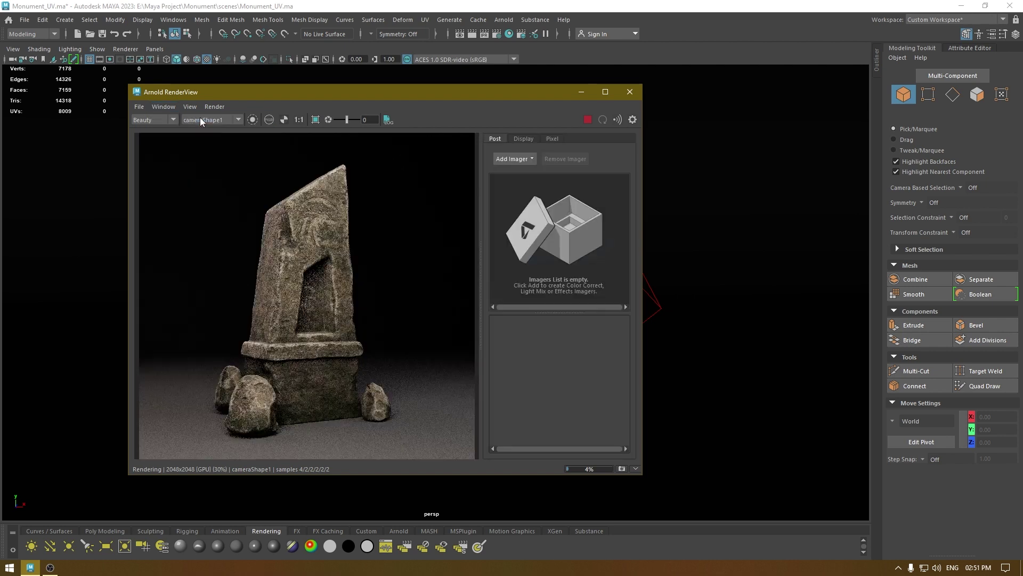
click(402, 268)
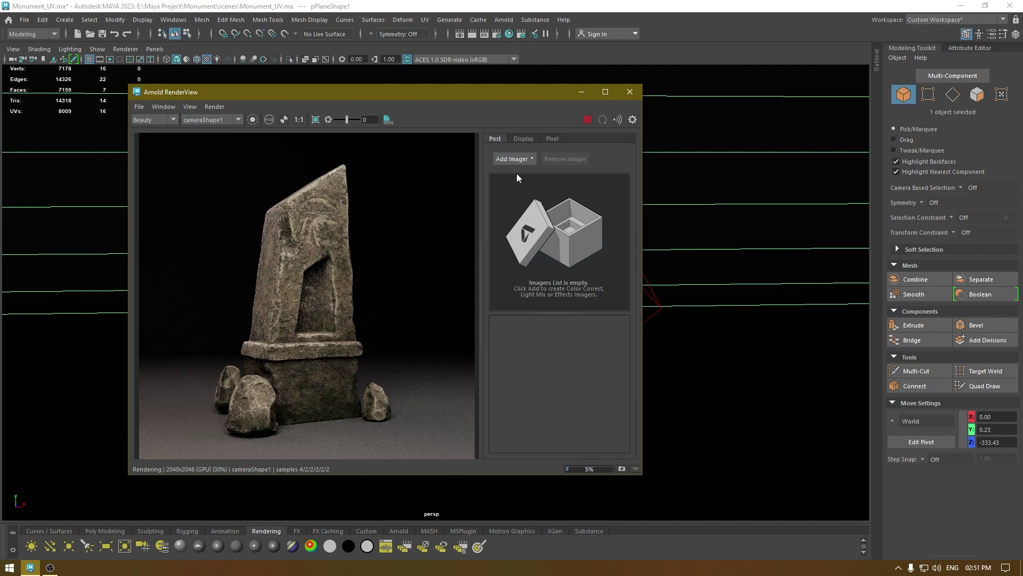
click(514, 159)
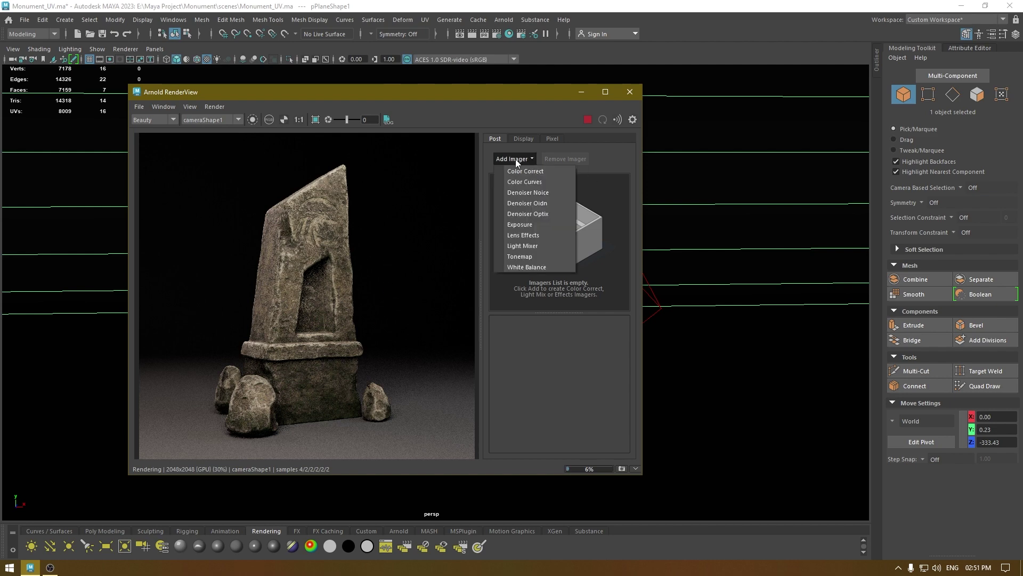
click(536, 212)
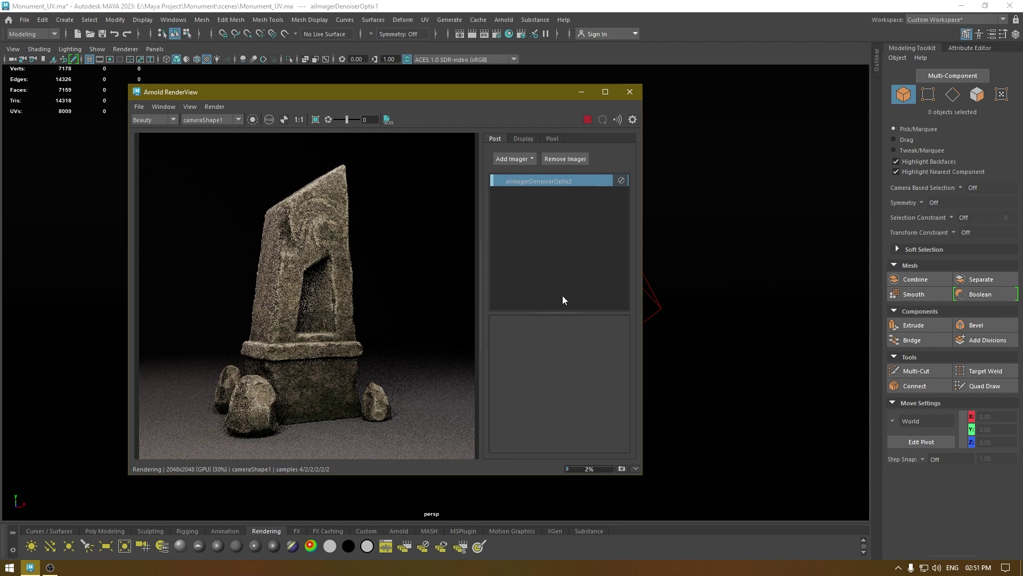
click(593, 392)
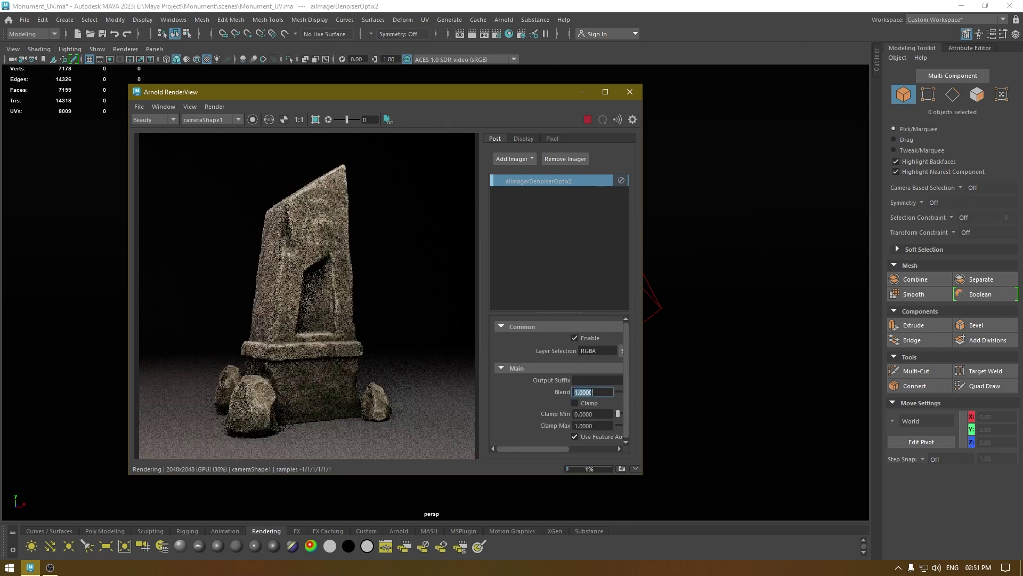
text(0.)
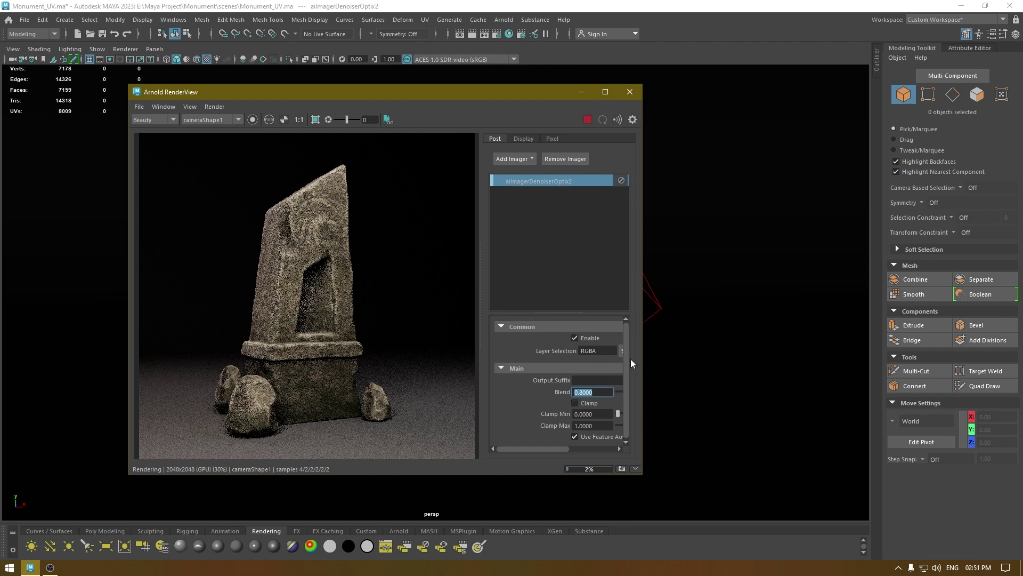
Enlarge the render view, stop the running render and move the window away from the lights in the viewport
drag(643, 476, 684, 503)
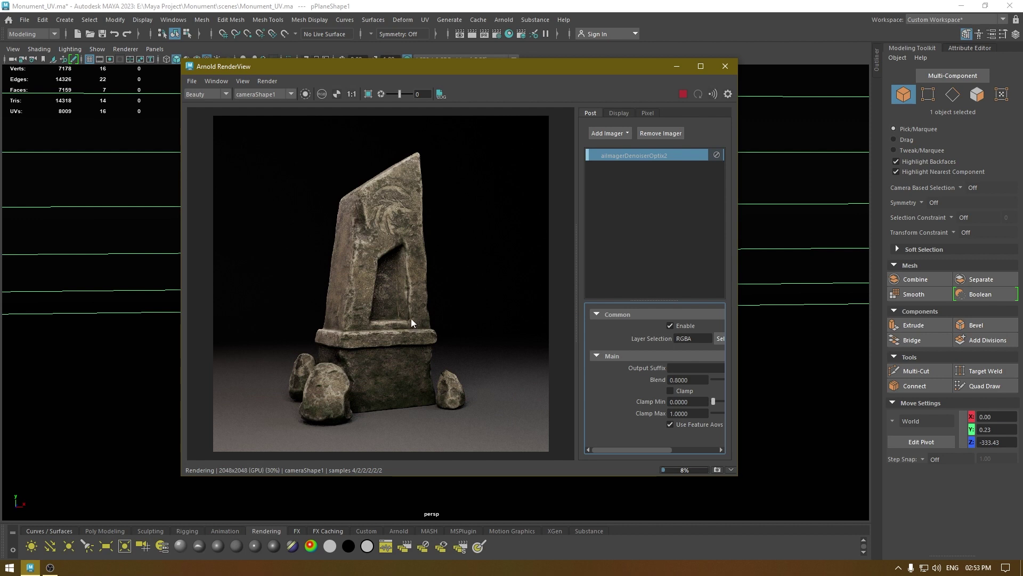
click(472, 265)
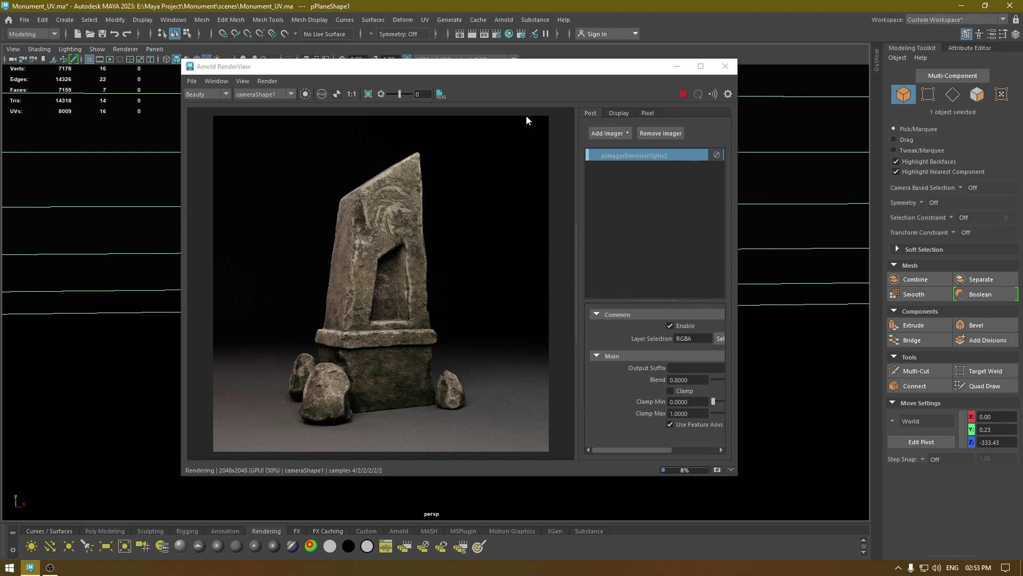
click(684, 94)
drag(637, 68, 925, 211)
Create another Arnold area light and scale it up to a size similar to the existing lights
alt+drag(324, 314, 272, 362)
click(504, 20)
mouse_move(541, 76)
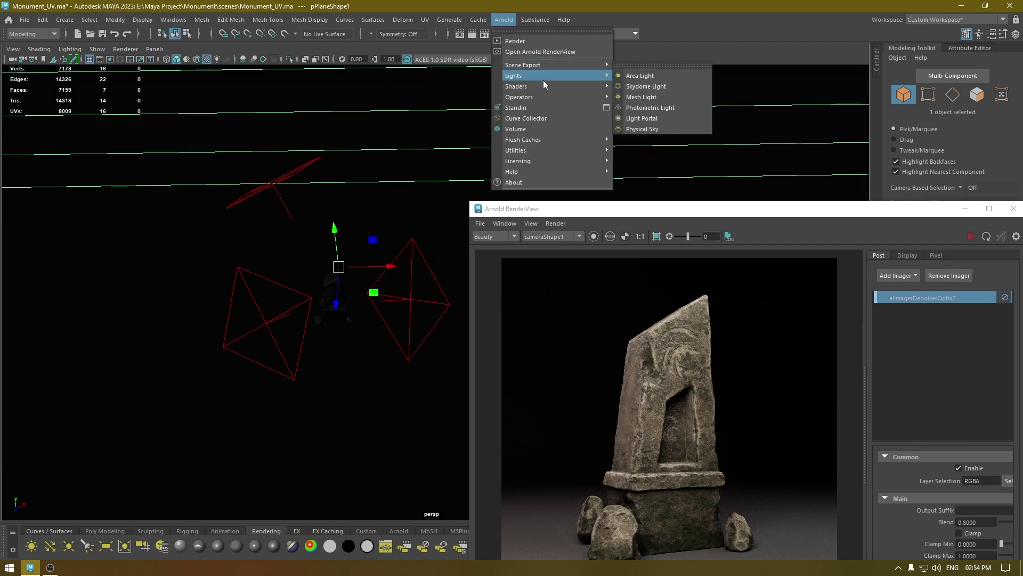
click(673, 74)
alt+middle_drag(306, 302, 296, 288)
drag(322, 275, 427, 299)
key(r)
key(w)
Move the new area light above and behind the monument, to about Y 435.6 and Z -90.7
alt+drag(321, 299, 333, 300)
key(space)
drag(333, 300, 291, 302)
alt+middle_drag(294, 268, 173, 362)
scroll(363, 368, up, 2)
drag(260, 311, 266, 248)
key(space)
alt+drag(277, 290, 316, 266)
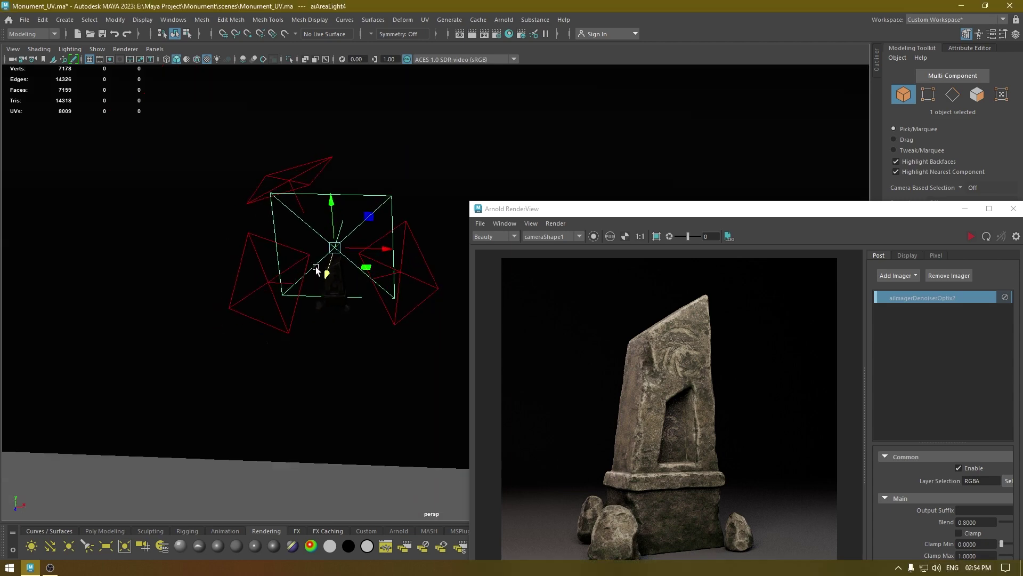
Turn off Normalize for the new area light and restart the Arnold render
drag(781, 211, 380, 108)
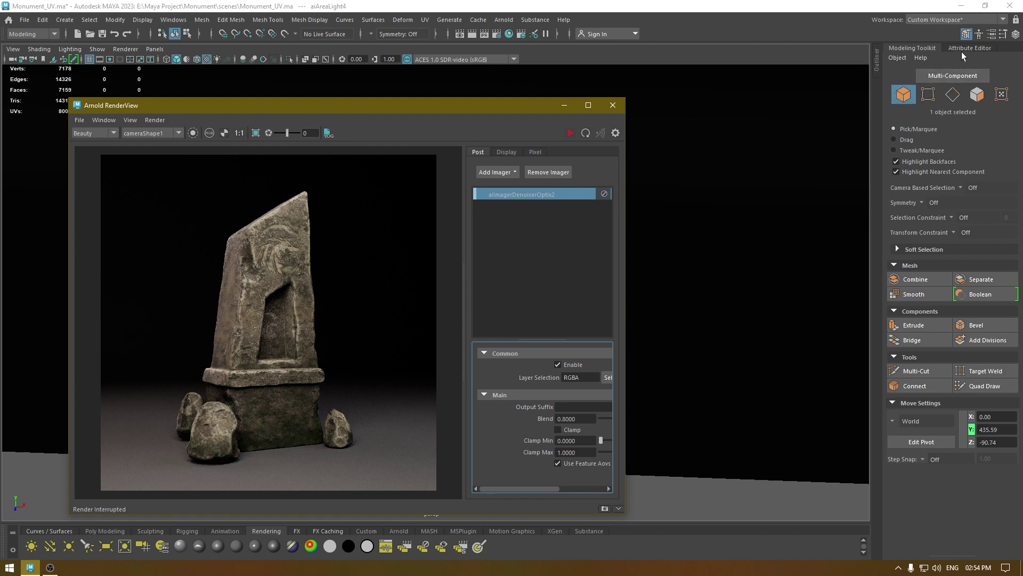
click(962, 48)
click(899, 338)
click(570, 133)
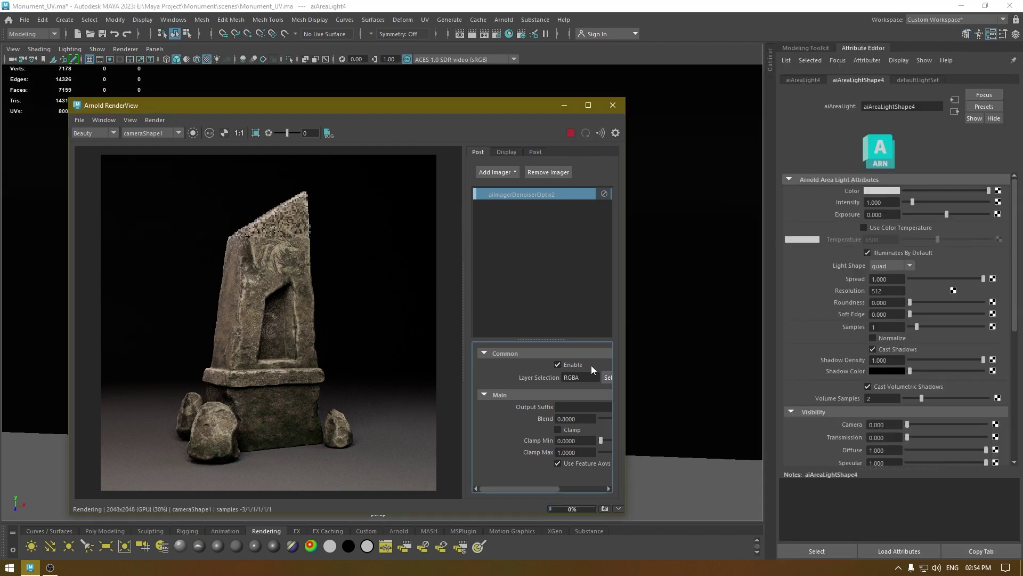